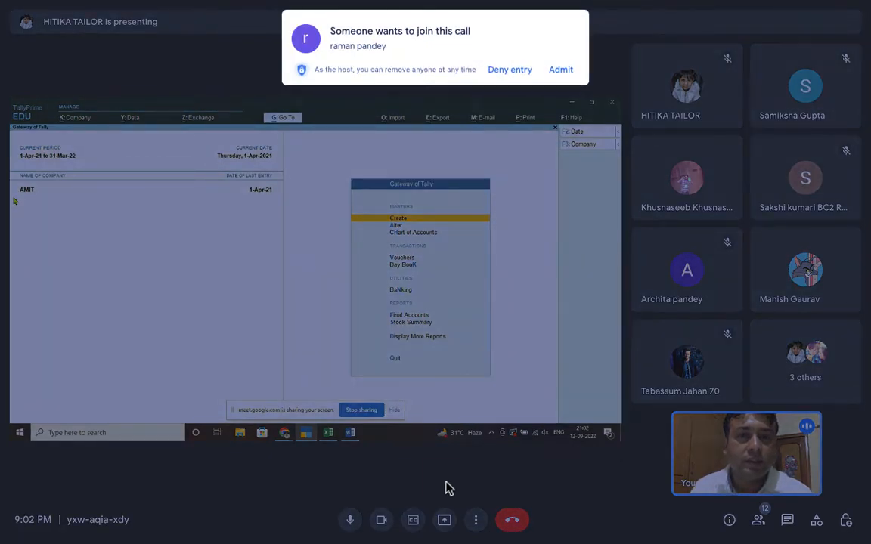
- Admit both waiting participants, turn off camera and microphone, and exit full screen
{"action": "left_click", "coordinate": [565, 70]}
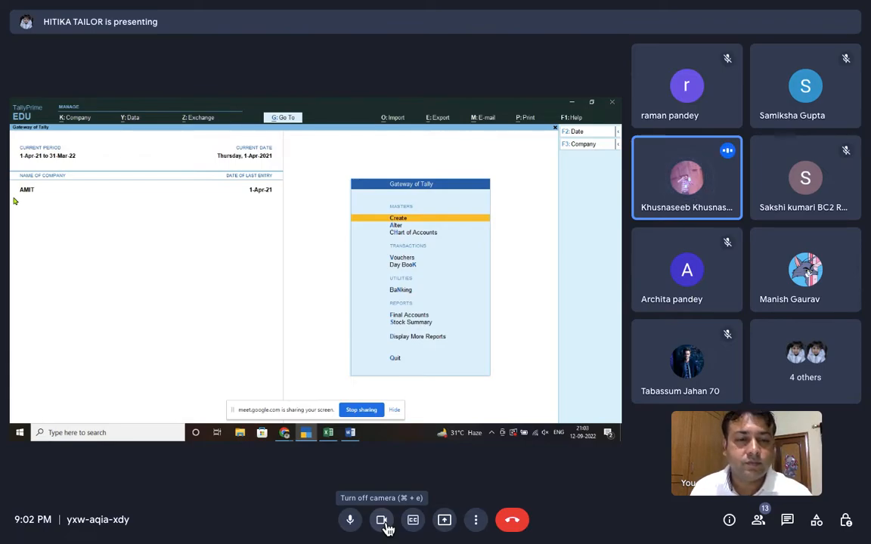
{"action": "left_click", "coordinate": [384, 521]}
{"action": "left_click", "coordinate": [350, 520]}
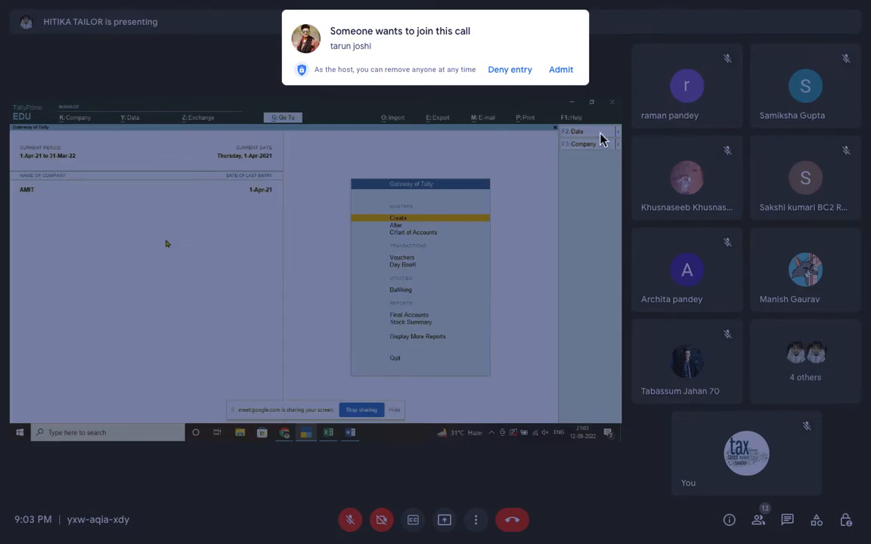
{"action": "left_click", "coordinate": [565, 71]}
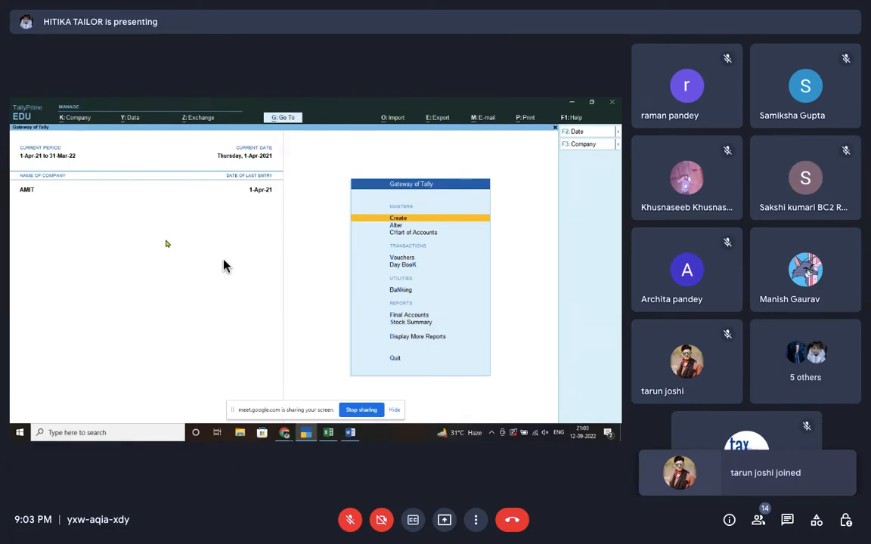
{"action": "key", "text": "Escape"}
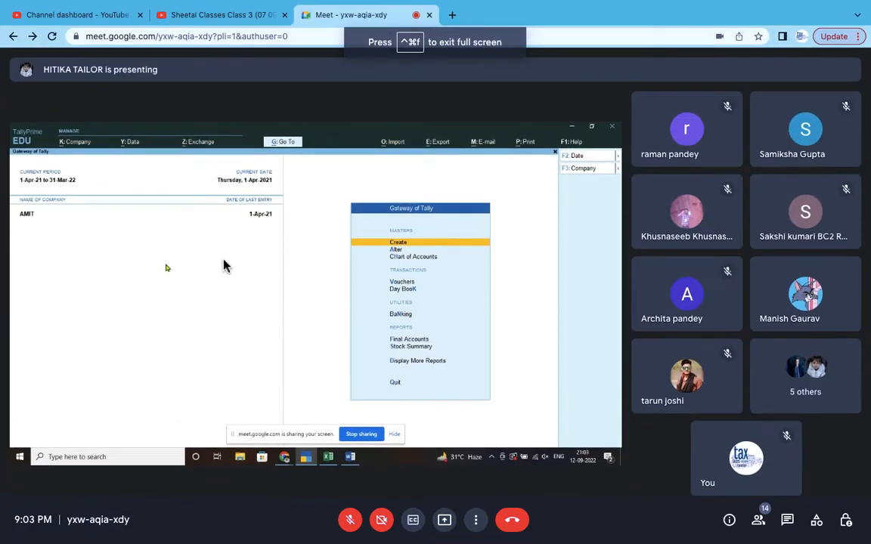
{"action": "scroll", "coordinate": [226, 266], "scroll_direction": "up", "scroll_amount": 3}
{"action": "scroll", "coordinate": [226, 265], "scroll_direction": "left", "scroll_amount": 1}
{"action": "scroll", "coordinate": [226, 266], "scroll_direction": "down", "scroll_amount": 1}
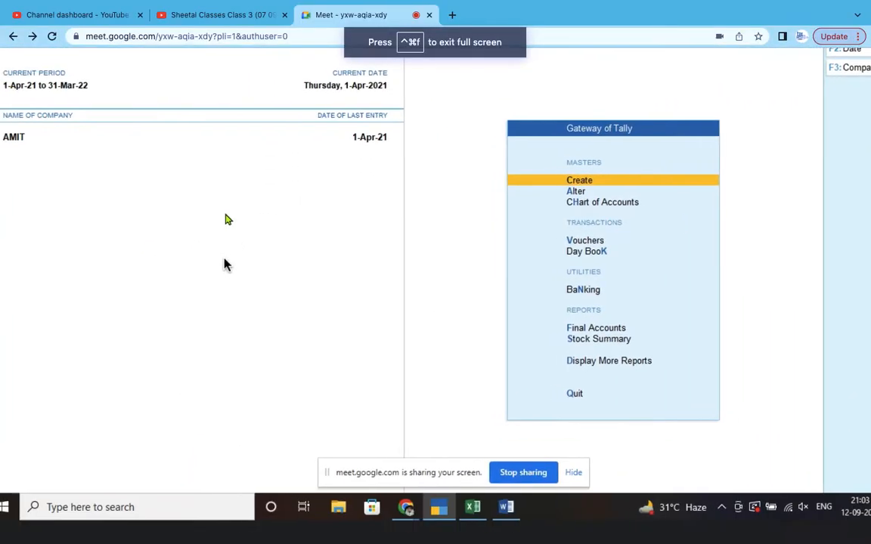
{"action": "scroll", "coordinate": [226, 265], "scroll_direction": "left", "scroll_amount": 1}
{"action": "scroll", "coordinate": [226, 264], "scroll_direction": "down", "scroll_amount": 1}
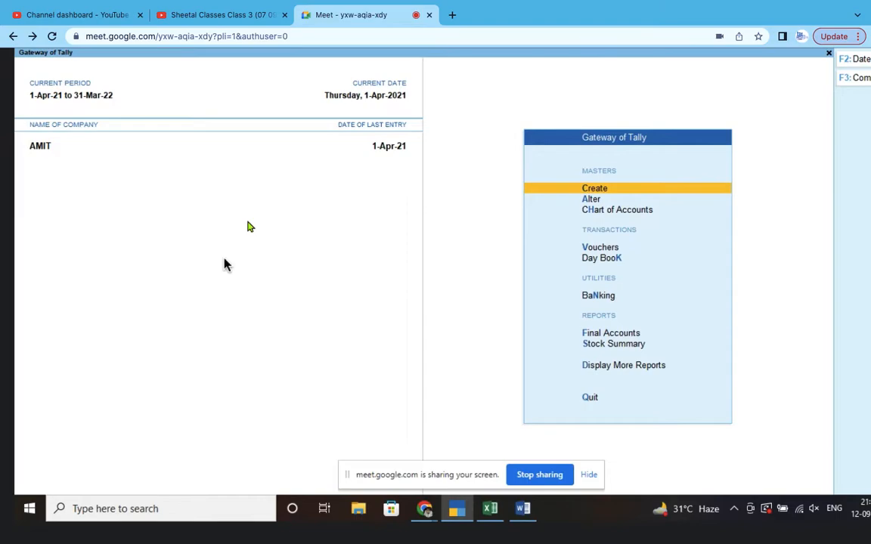
{"action": "scroll", "coordinate": [226, 265], "scroll_direction": "down", "scroll_amount": 3}
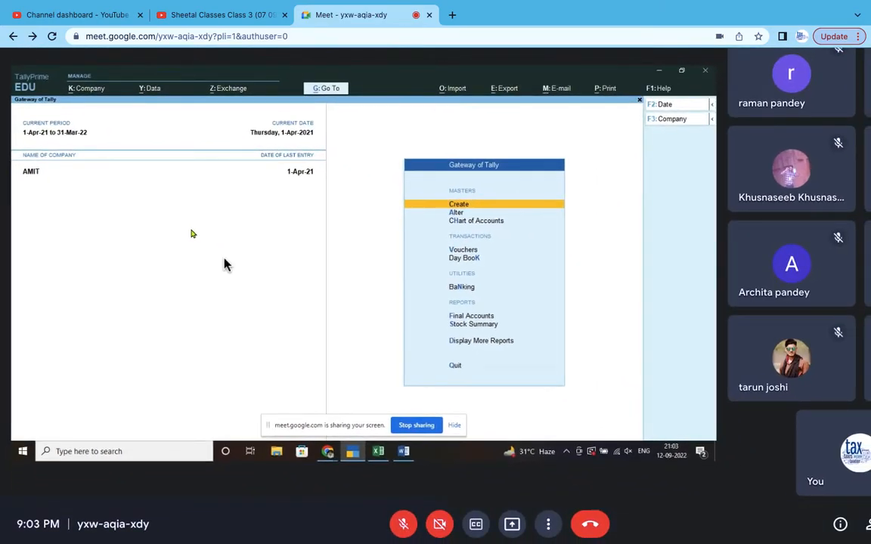
{"action": "scroll", "coordinate": [226, 264], "scroll_direction": "up", "scroll_amount": 1}
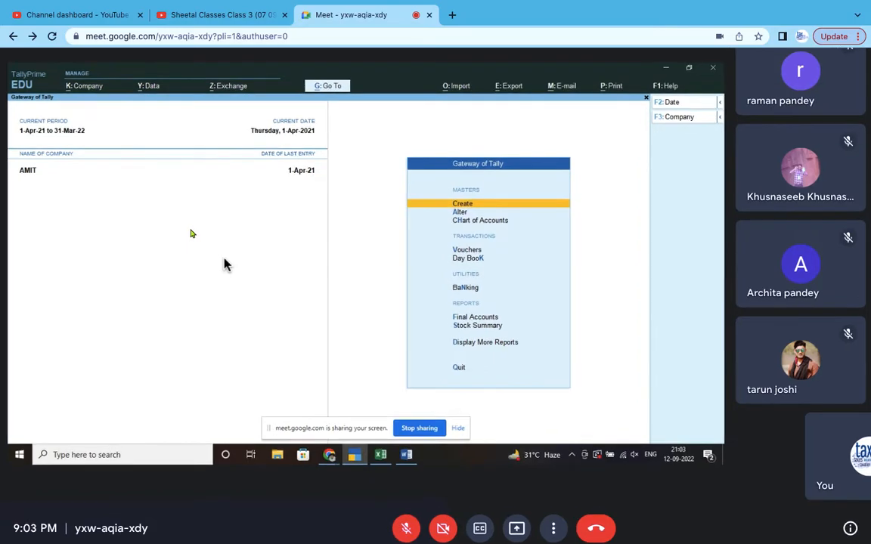
{"action": "scroll", "coordinate": [224, 265], "scroll_direction": "up", "scroll_amount": 1}
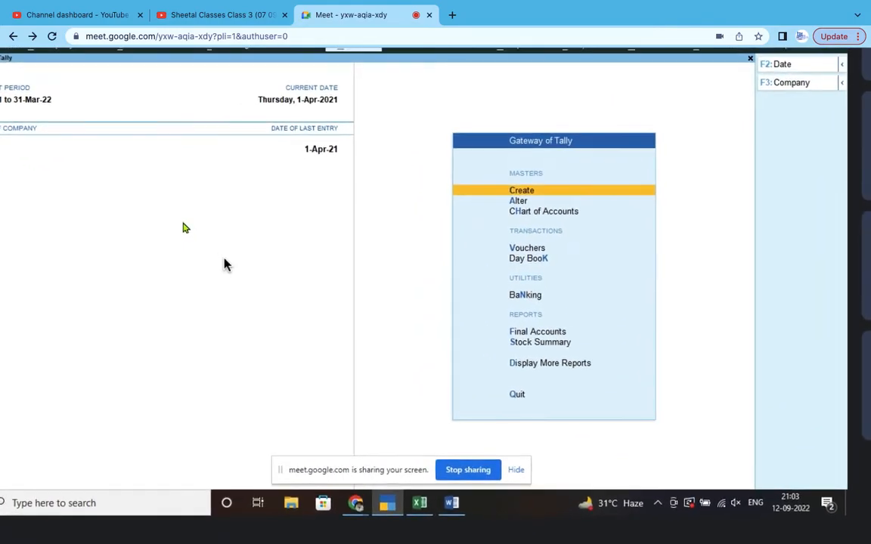
{"action": "scroll", "coordinate": [224, 264], "scroll_direction": "up", "scroll_amount": 1}
{"action": "scroll", "coordinate": [226, 264], "scroll_direction": "left", "scroll_amount": 1}
{"action": "scroll", "coordinate": [226, 264], "scroll_direction": "right", "scroll_amount": 1}
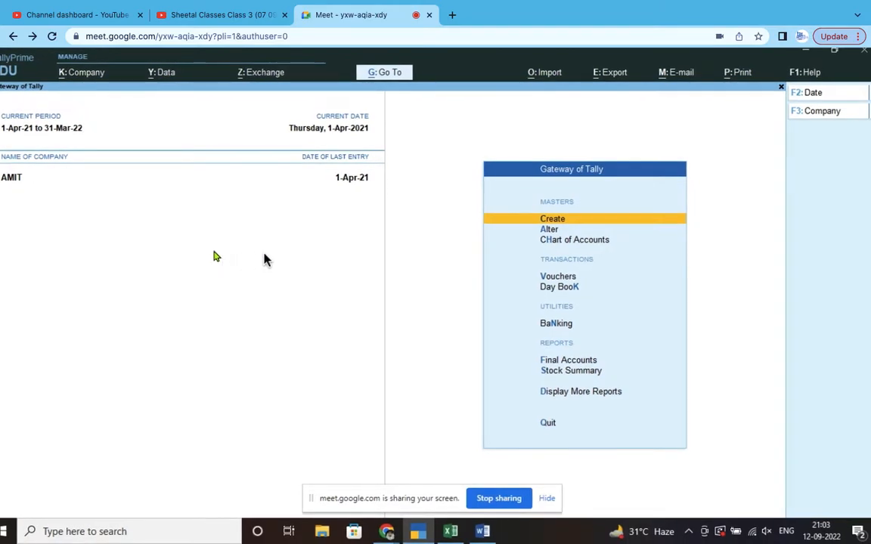
{"action": "scroll", "coordinate": [264, 259], "scroll_direction": "left", "scroll_amount": 1}
{"action": "scroll", "coordinate": [265, 258], "scroll_direction": "right", "scroll_amount": 1}
{"action": "scroll", "coordinate": [265, 258], "scroll_direction": "up", "scroll_amount": 1}
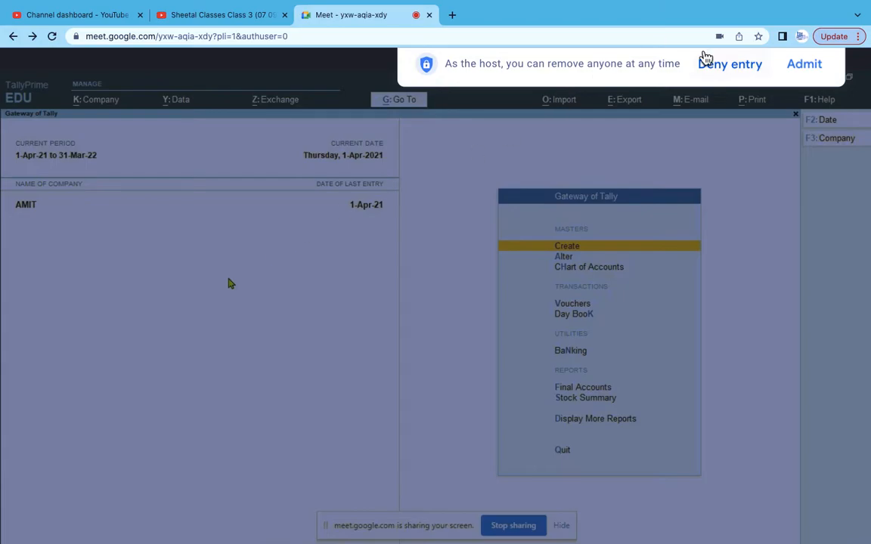
{"action": "left_click", "coordinate": [803, 70]}
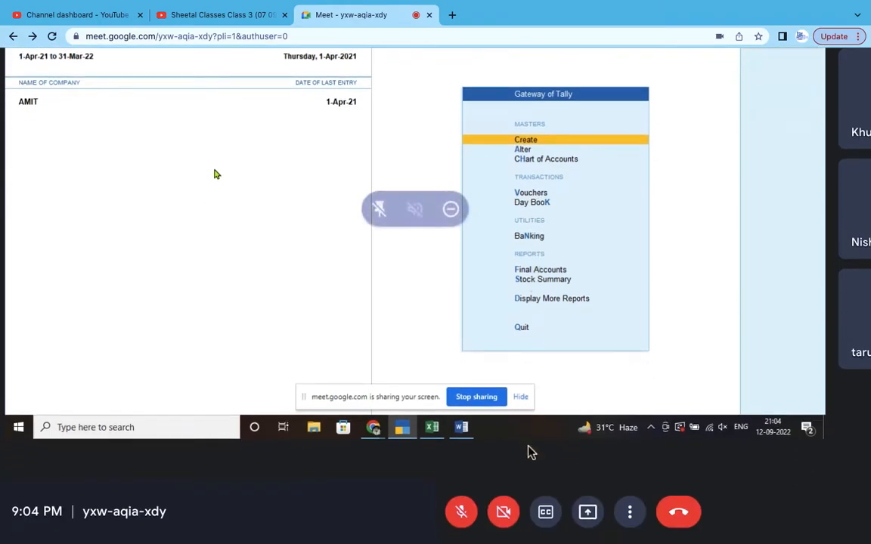
{"action": "left_click", "coordinate": [507, 512]}
{"action": "left_click", "coordinate": [467, 521]}
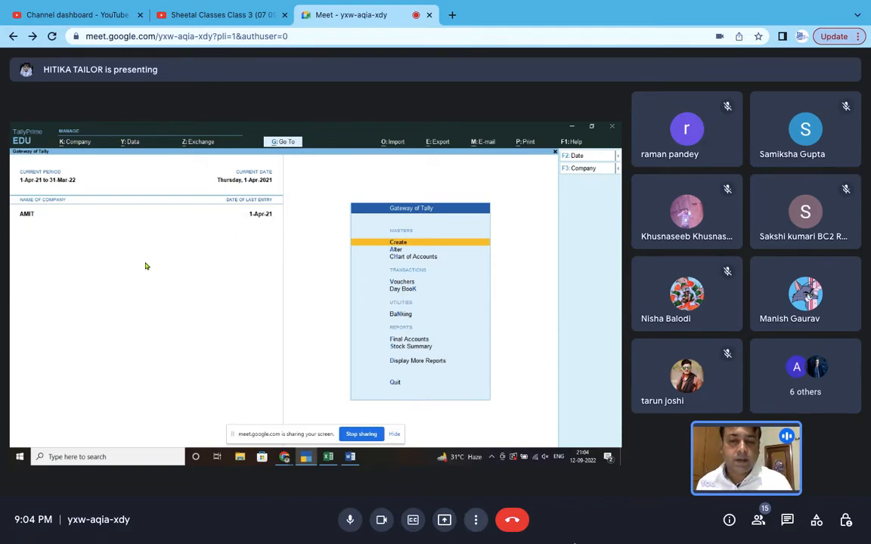
{"action": "left_click", "coordinate": [383, 517]}
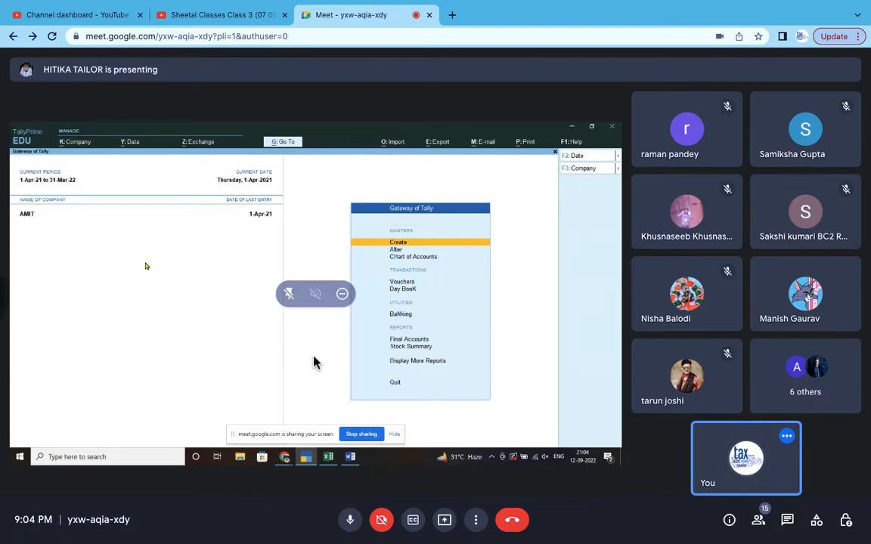
{"action": "scroll", "coordinate": [315, 361], "scroll_direction": "up", "scroll_amount": 3}
{"action": "scroll", "coordinate": [314, 361], "scroll_direction": "left", "scroll_amount": 1}
{"action": "scroll", "coordinate": [314, 362], "scroll_direction": "down", "scroll_amount": 1}
{"action": "scroll", "coordinate": [315, 363], "scroll_direction": "up", "scroll_amount": 1}
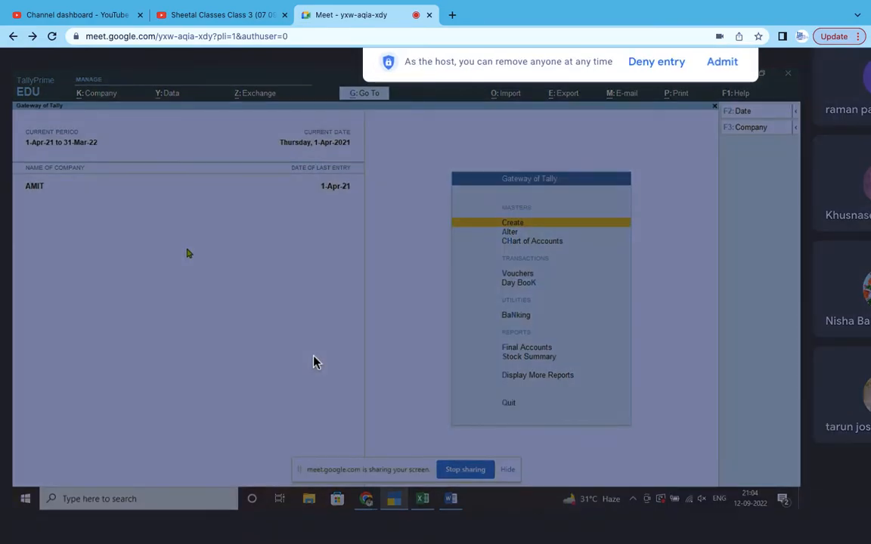
{"action": "left_click", "coordinate": [722, 64]}
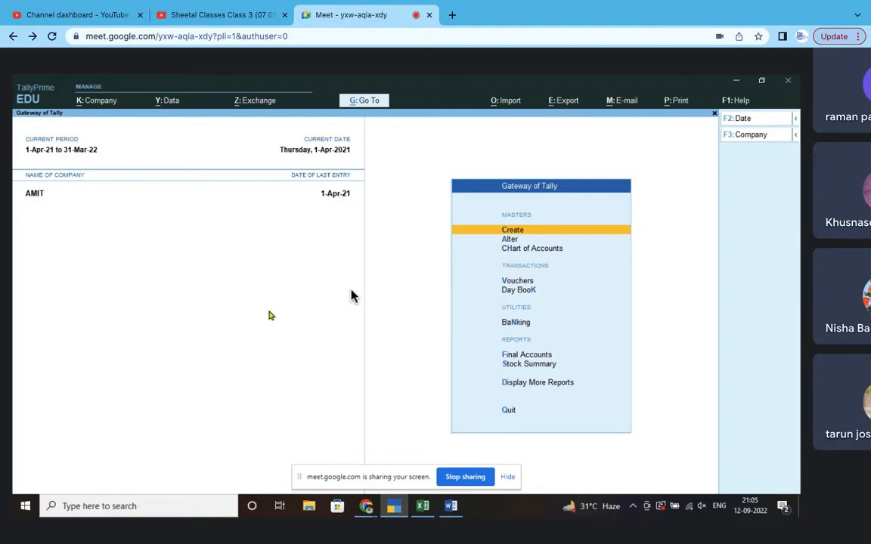
{"action": "key", "text": "alt+Tab"}
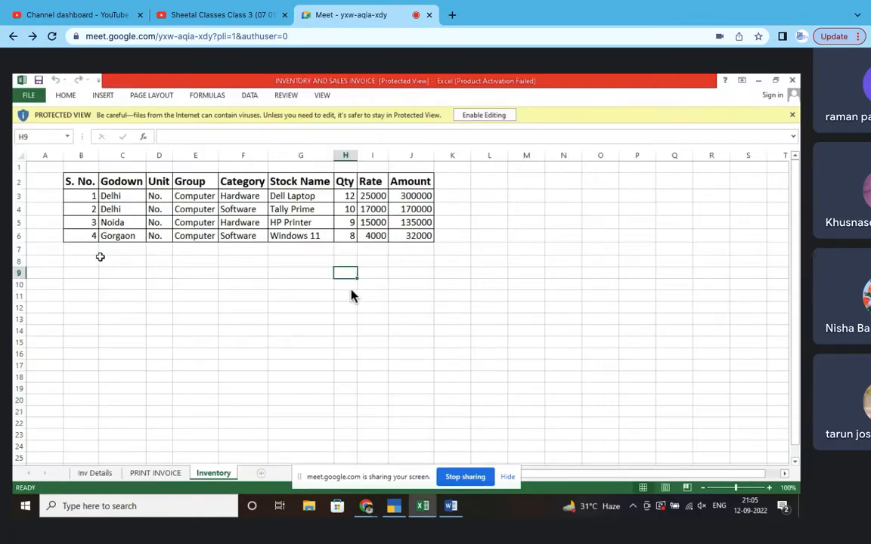
{"action": "left_click", "coordinate": [76, 181]}
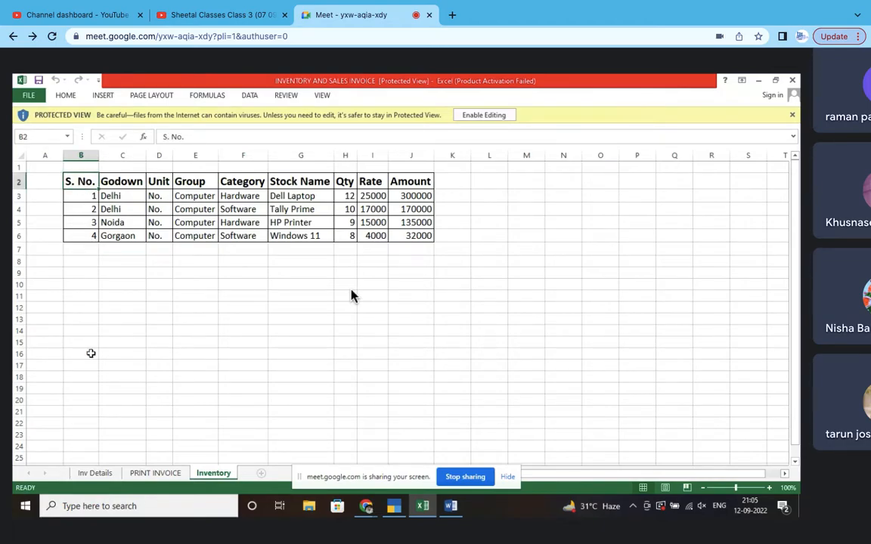
{"action": "key", "text": "Right"}
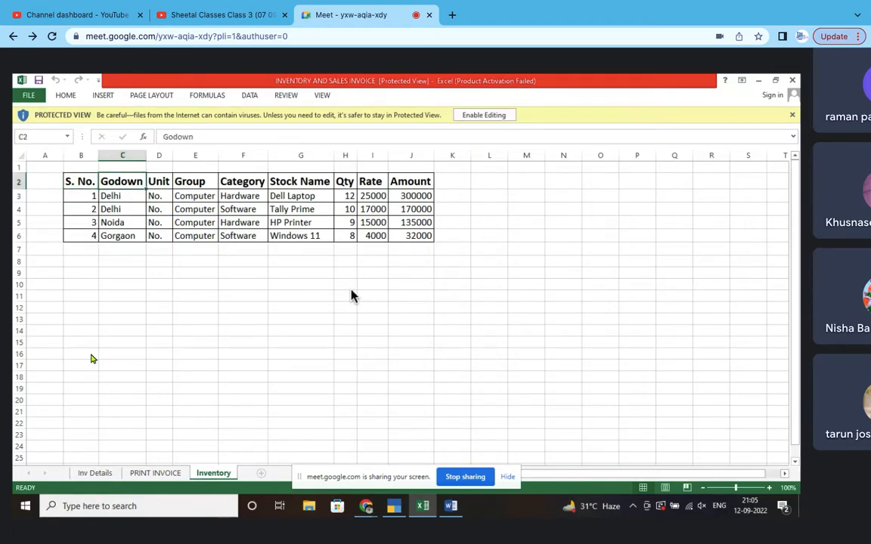
{"action": "key", "text": "Down"}
{"action": "key", "text": "Down"}
{"action": "key", "text": "Down"}
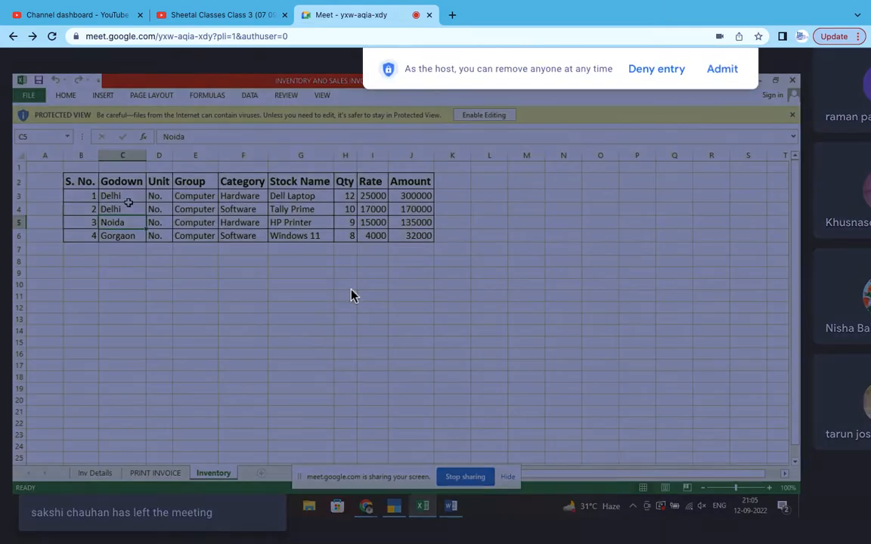
{"action": "left_click", "coordinate": [130, 197]}
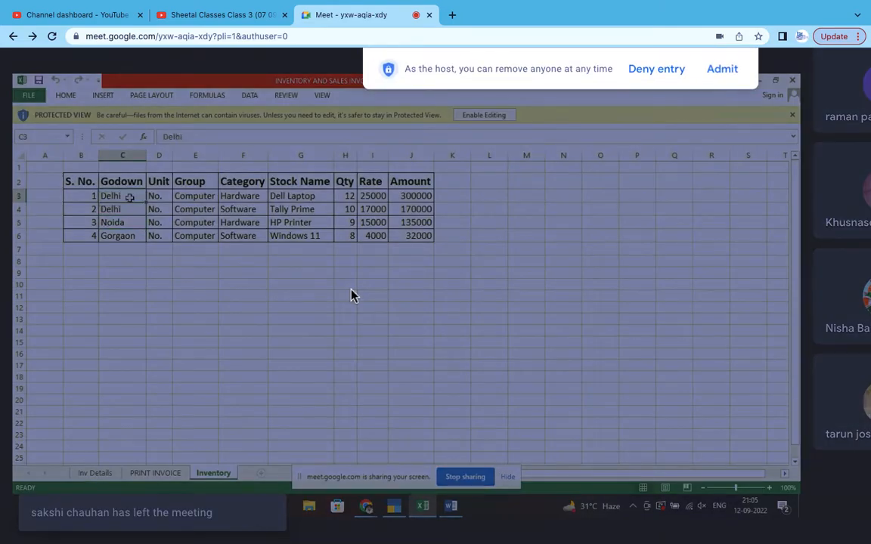
{"action": "left_click", "coordinate": [722, 69]}
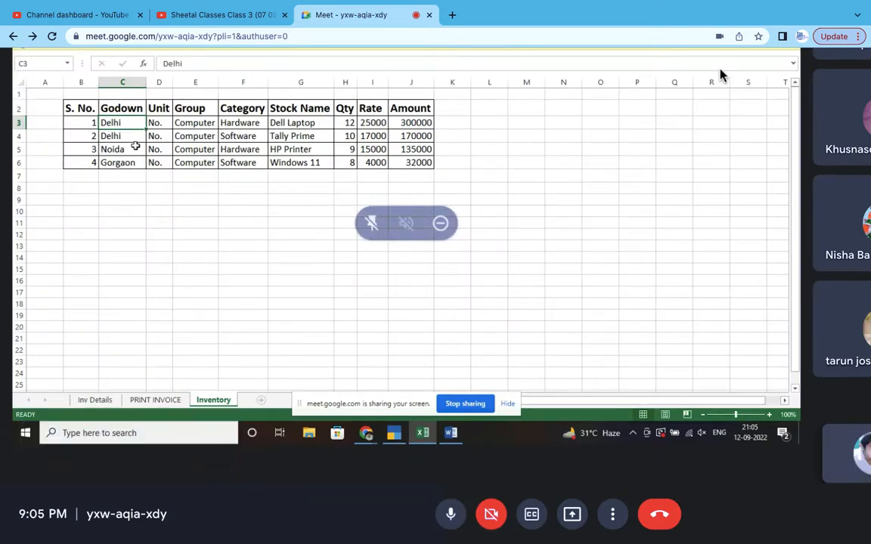
{"action": "left_click", "coordinate": [130, 153]}
{"action": "left_click", "coordinate": [129, 168]}
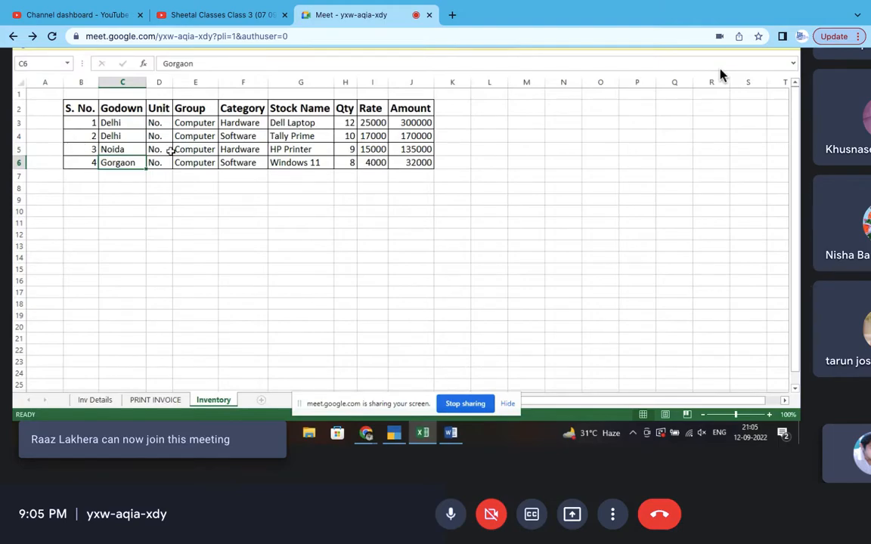
{"action": "left_click", "coordinate": [167, 121]}
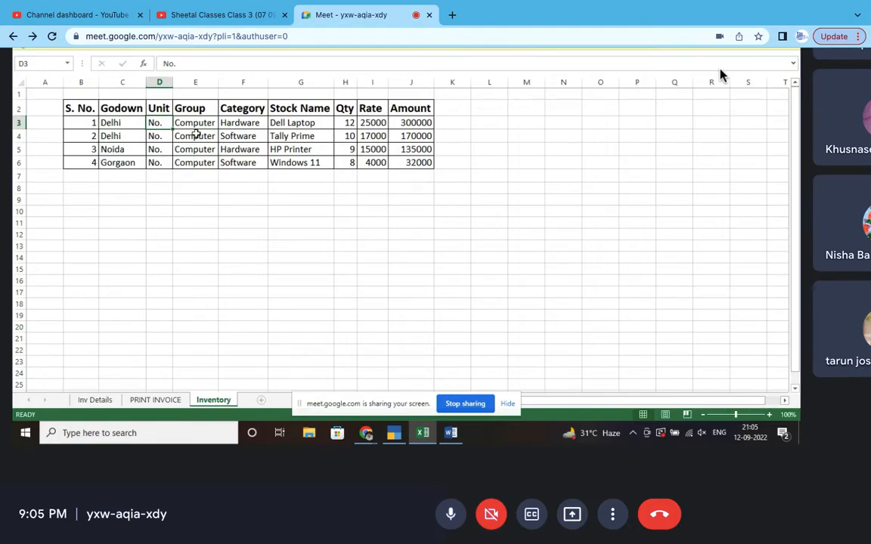
{"action": "left_click", "coordinate": [193, 124]}
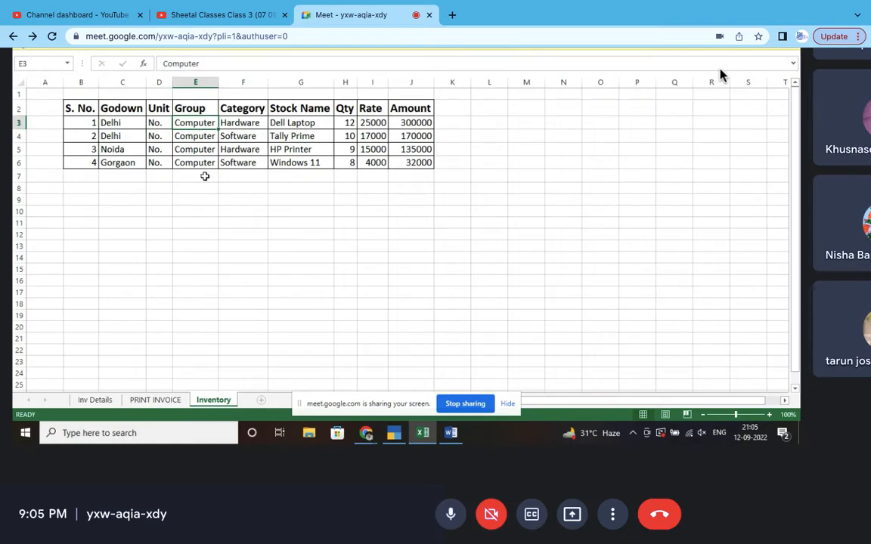
{"action": "left_click", "coordinate": [240, 124]}
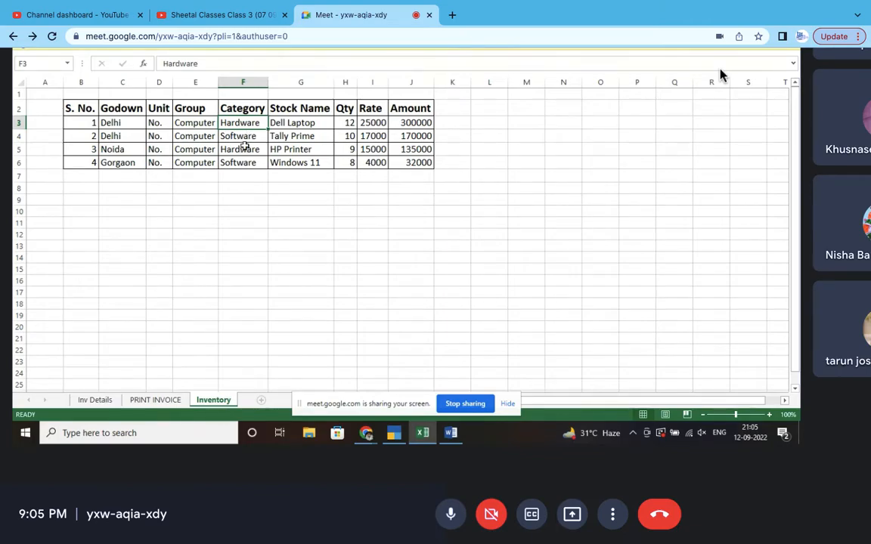
{"action": "left_click", "coordinate": [283, 122]}
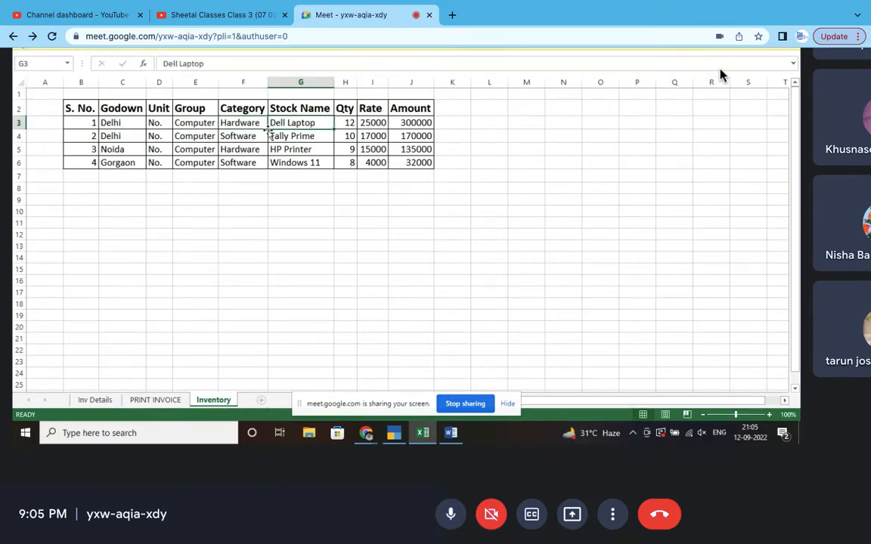
{"action": "left_click", "coordinate": [238, 119]}
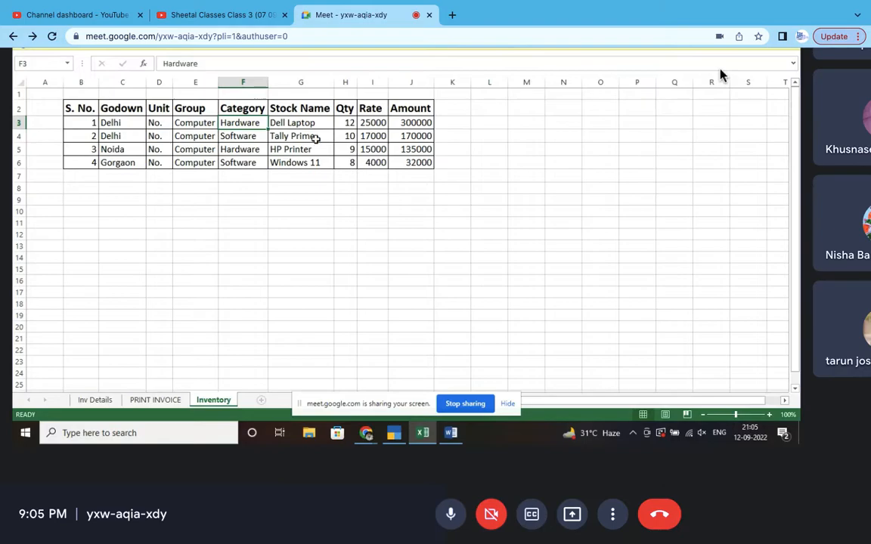
{"action": "left_click", "coordinate": [284, 134]}
{"action": "left_click", "coordinate": [235, 135]}
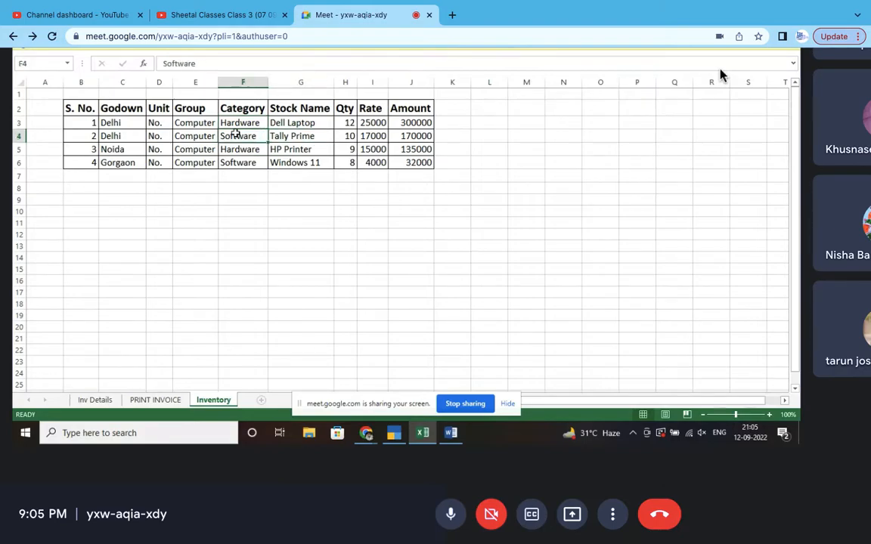
{"action": "left_click", "coordinate": [312, 150]}
{"action": "left_click", "coordinate": [240, 148]}
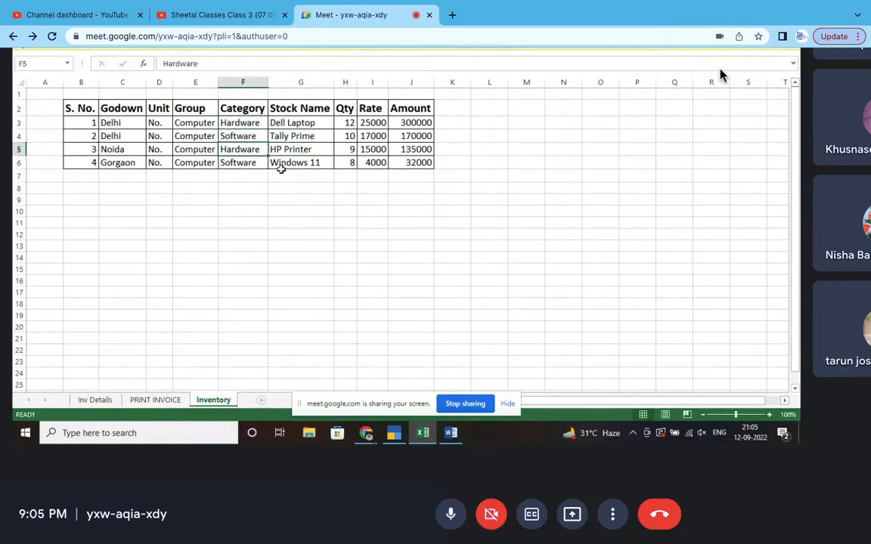
{"action": "left_click", "coordinate": [297, 163]}
{"action": "left_click", "coordinate": [236, 163]}
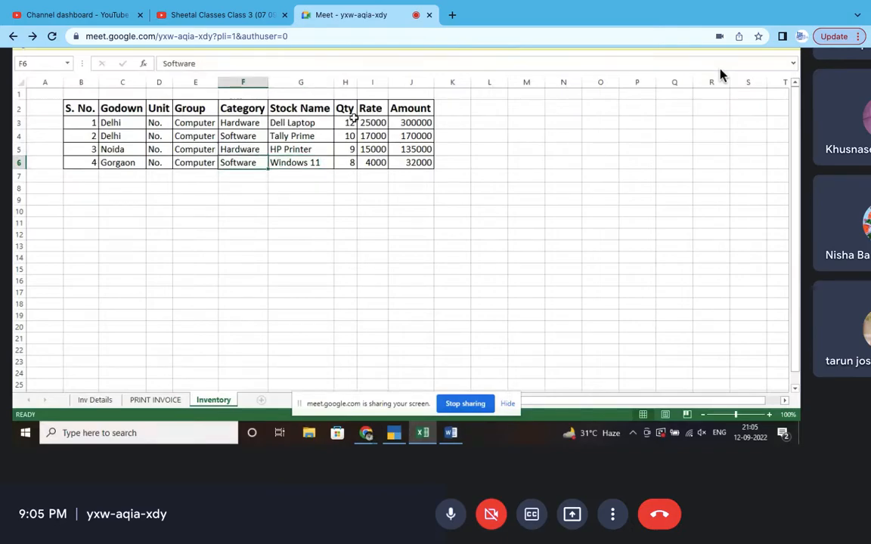
{"action": "left_click", "coordinate": [345, 123]}
{"action": "left_click", "coordinate": [346, 136]}
{"action": "left_click", "coordinate": [348, 148]}
{"action": "left_click", "coordinate": [350, 162]}
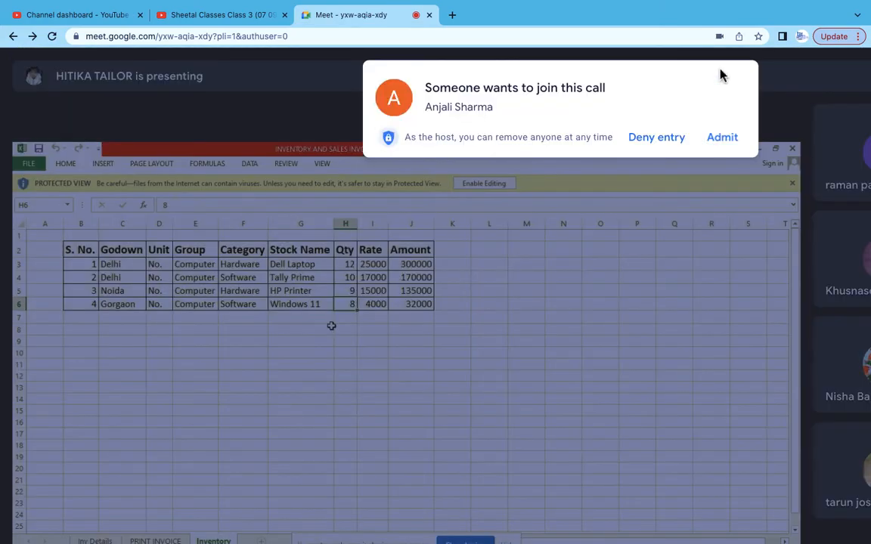
{"action": "left_click", "coordinate": [720, 140]}
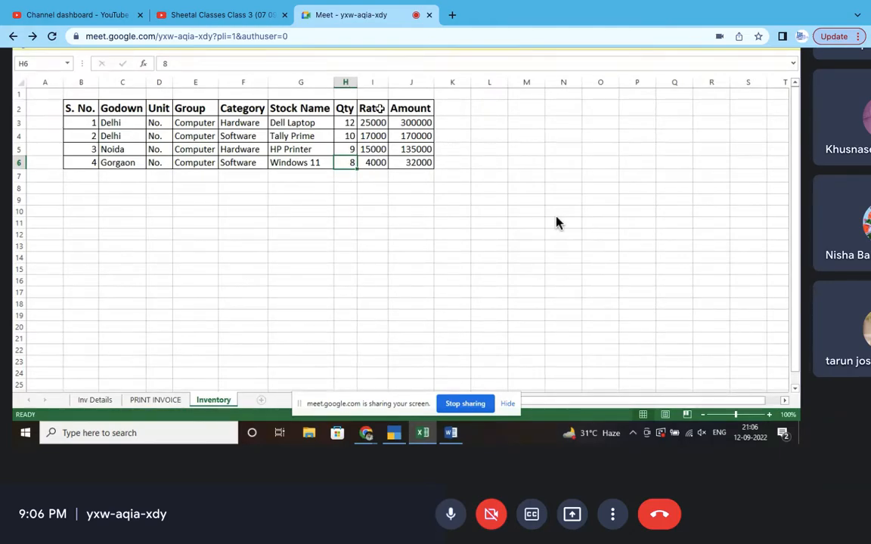
- Review the Qty column: Dell Laptop 12, HP Printer 9, Windows 11 8
{"action": "left_click", "coordinate": [348, 122]}
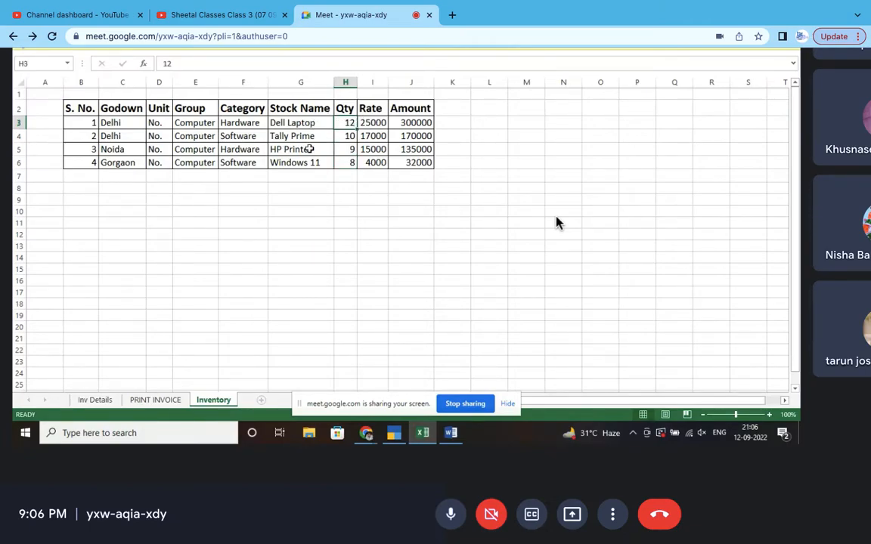
{"action": "left_click", "coordinate": [348, 149]}
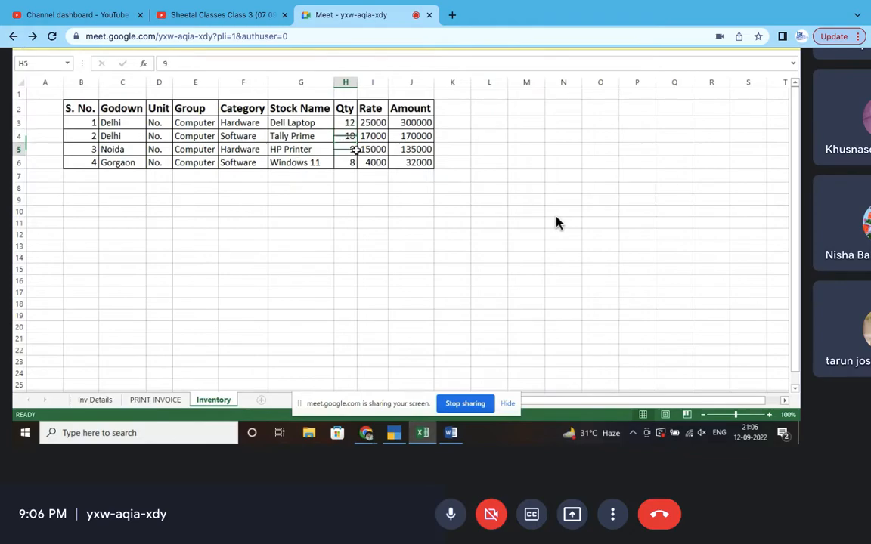
{"action": "left_click", "coordinate": [306, 162]}
{"action": "left_click", "coordinate": [346, 163]}
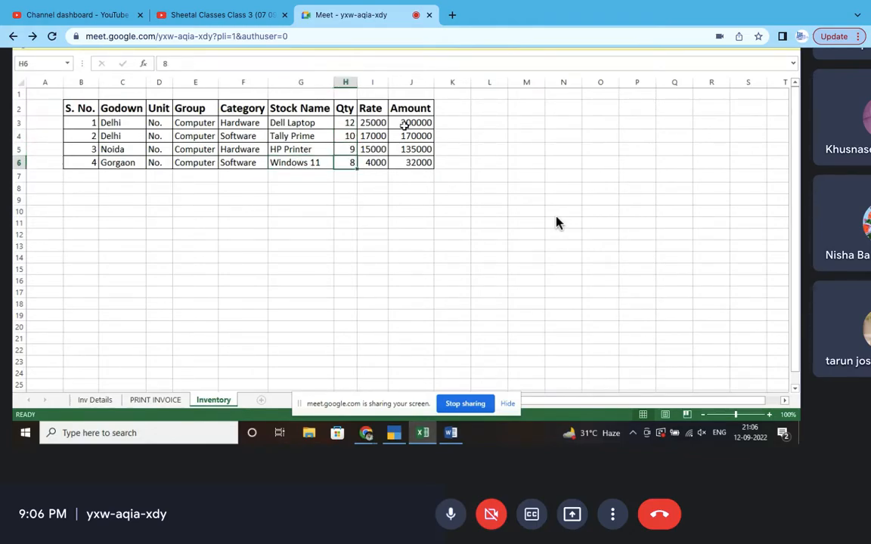
- Review rates 25000, 17000, 15000, 4000 and the =H*I amount formulas, then return to TallyPrime
{"action": "left_click", "coordinate": [383, 121]}
{"action": "left_click", "coordinate": [381, 136]}
{"action": "left_click", "coordinate": [381, 149]}
{"action": "left_click", "coordinate": [380, 162]}
{"action": "left_click", "coordinate": [422, 122]}
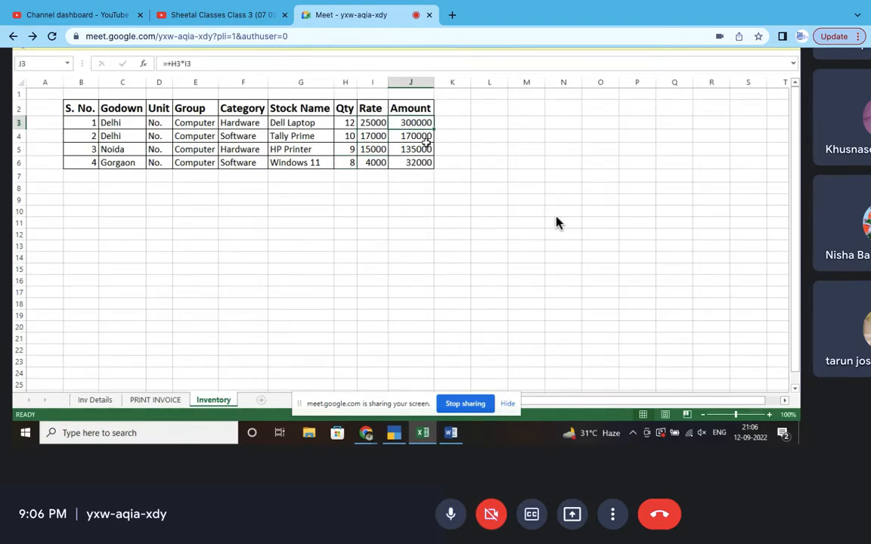
{"action": "left_click", "coordinate": [425, 162]}
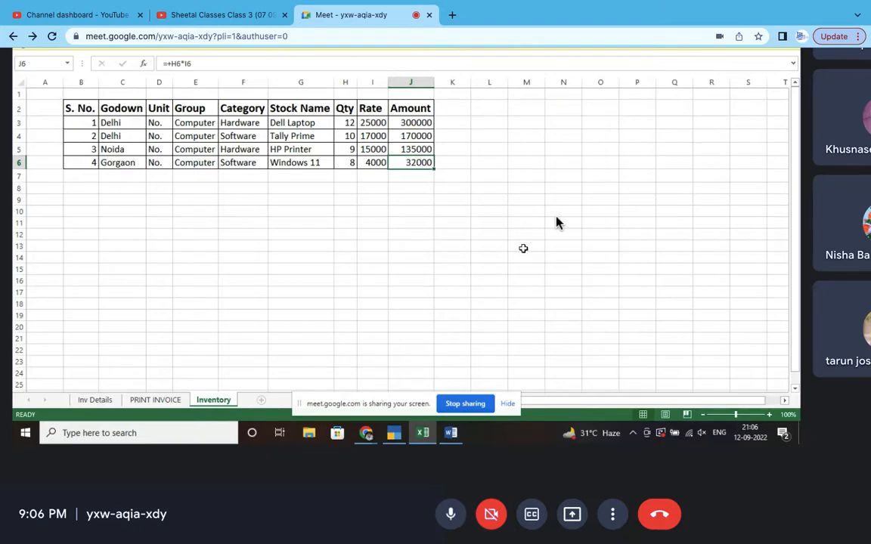
{"action": "key", "text": "alt+Tab"}
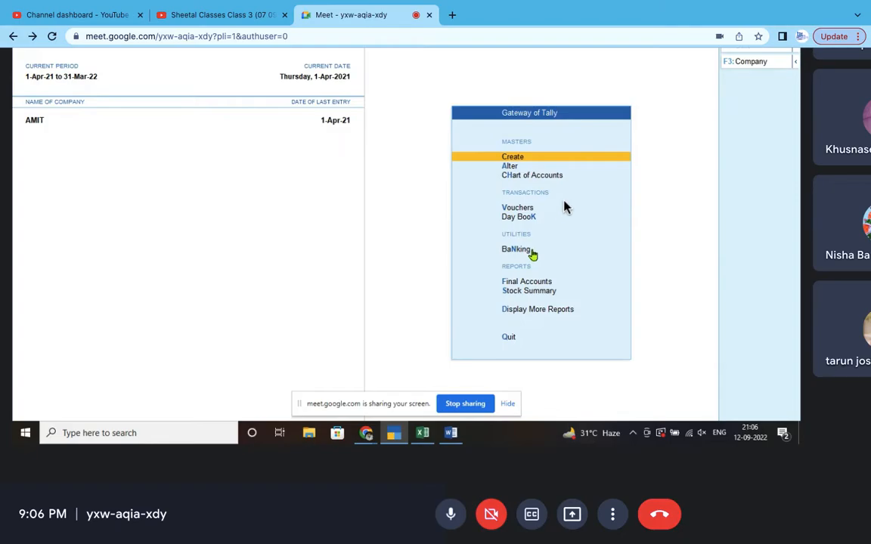
- Go to Create under Masters from the Gateway of Tally
{"action": "mouse_move", "coordinate": [677, 7]}
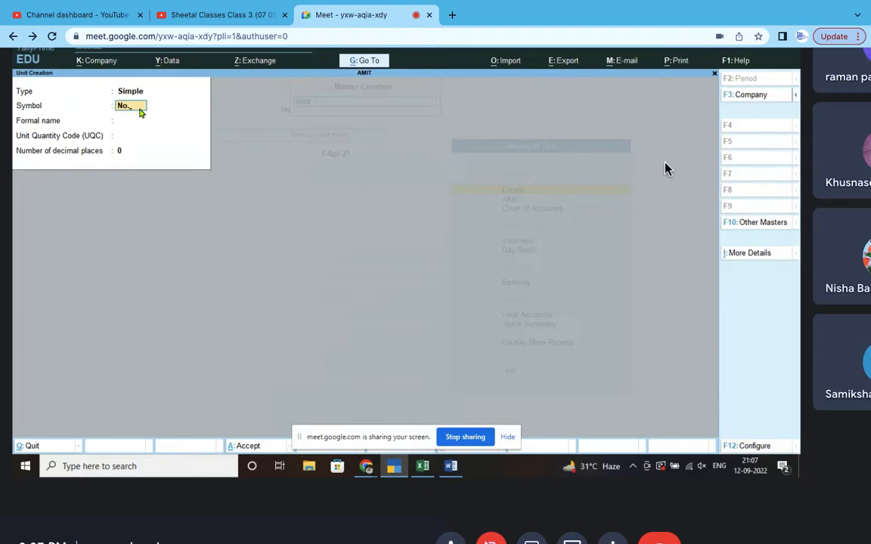
- Define a Simple unit with symbol Pcs, no formal name, and UQC PCS-PIECES
{"action": "key", "text": "Return"}
{"action": "key", "text": "Return"}
{"action": "key", "text": "Return"}
{"action": "key", "text": "Return"}
{"action": "key", "text": "BackSpace"}
{"action": "key", "text": "BackSpace"}
{"action": "key", "text": "BackSpace"}
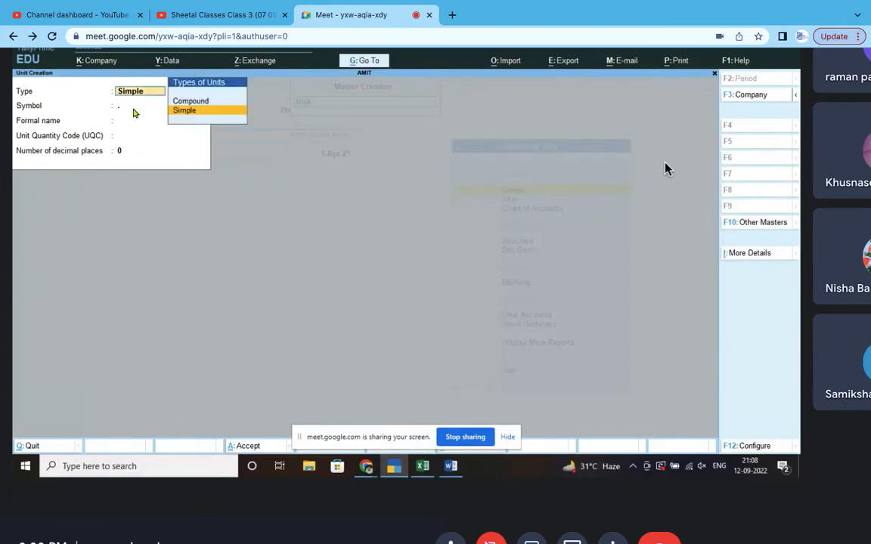
{"action": "type", "text": "P"}
{"action": "left_click", "coordinate": [184, 111]}
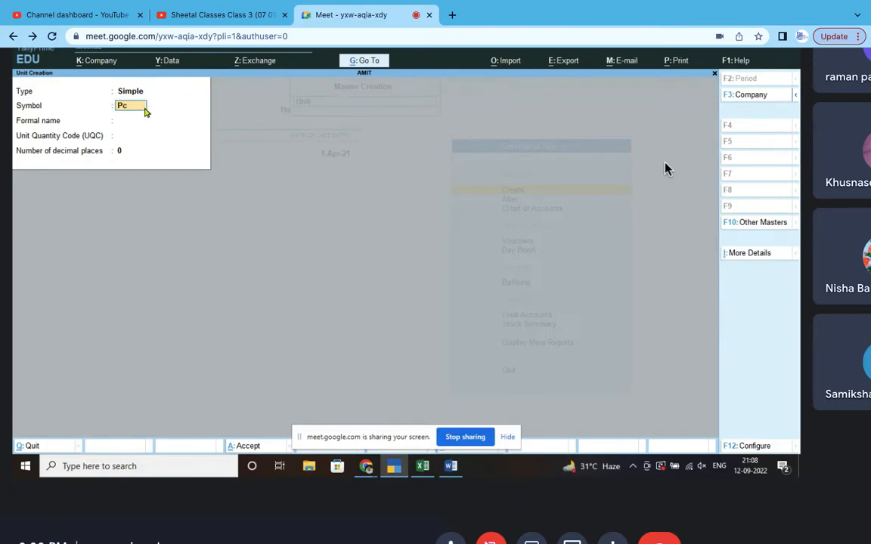
{"action": "type", "text": "s"}
{"action": "key", "text": "Return"}
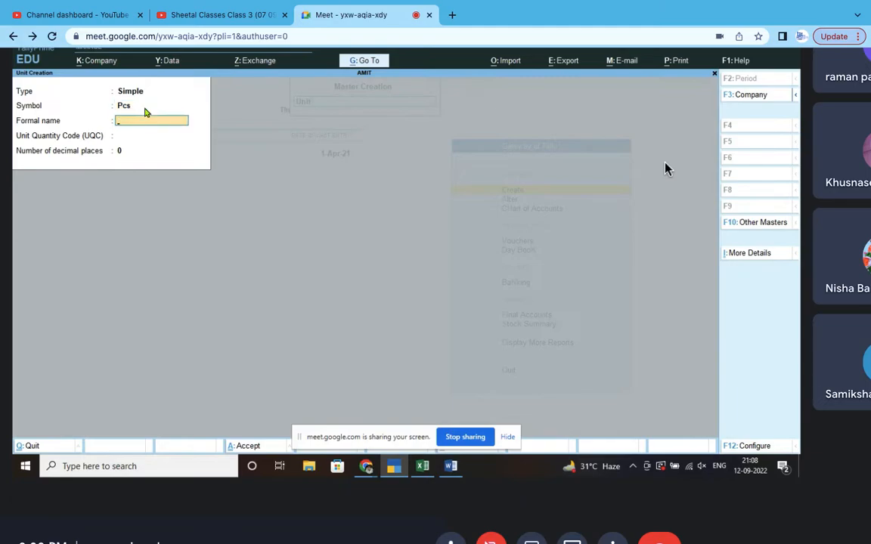
{"action": "key", "text": "Return"}
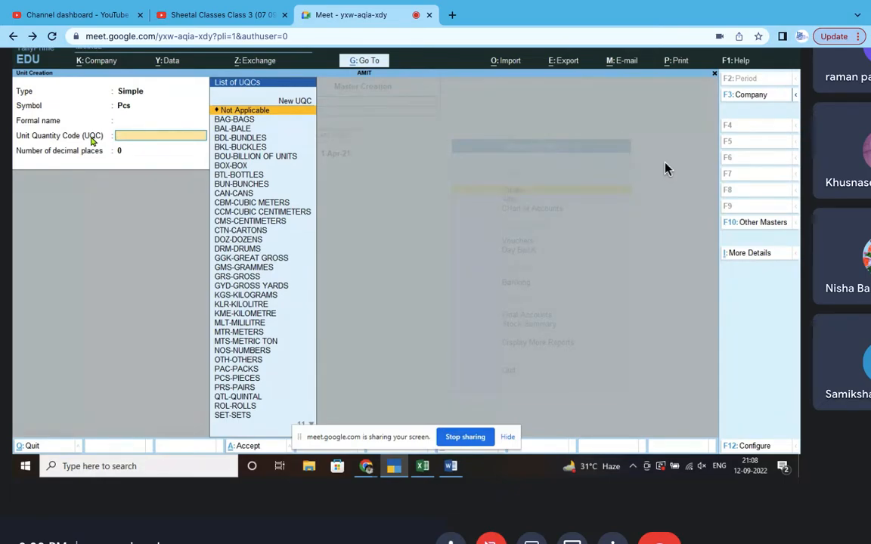
{"action": "type", "text": "p"}
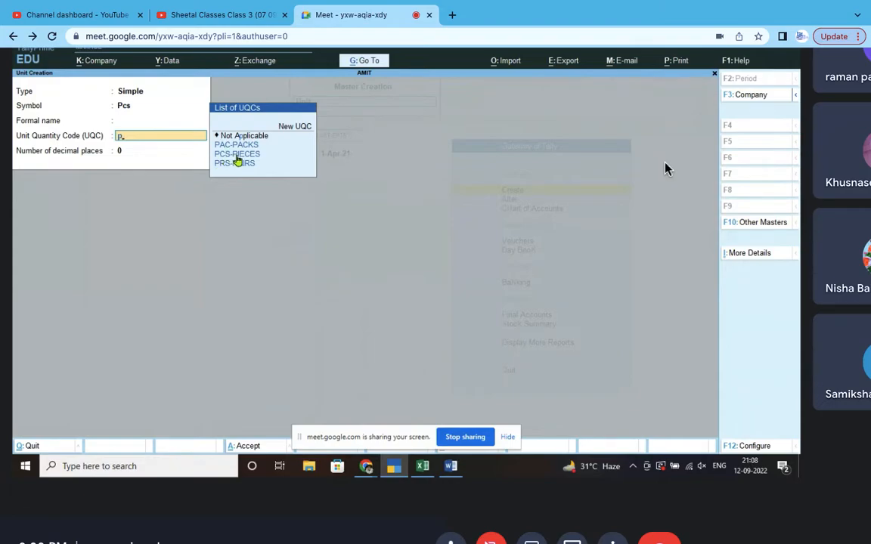
{"action": "left_click", "coordinate": [237, 155]}
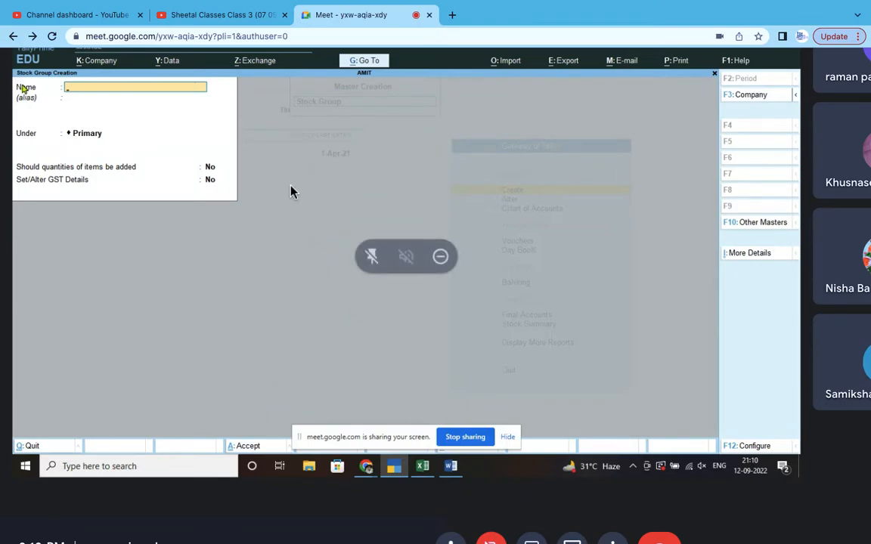
- Fill in a stock group Laptop under Primary, quantities addable, taxable at 18% integrated GST
{"action": "scroll", "coordinate": [291, 186], "scroll_direction": "up", "scroll_amount": 3}
{"action": "scroll", "coordinate": [291, 186], "scroll_direction": "left", "scroll_amount": 2}
{"action": "scroll", "coordinate": [291, 186], "scroll_direction": "up", "scroll_amount": 1}
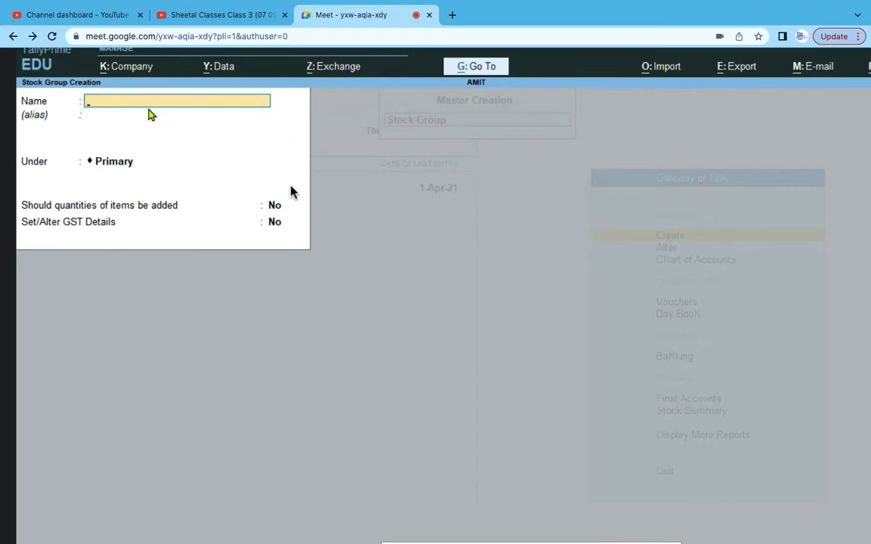
{"action": "type", "text": "Laptop"}
{"action": "key", "text": "Return"}
{"action": "key", "text": "Return"}
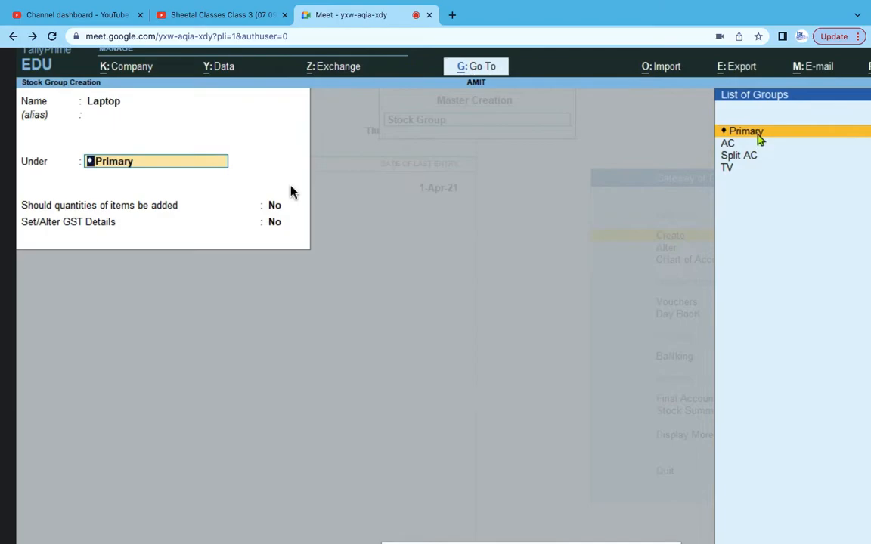
{"action": "left_click", "coordinate": [758, 140]}
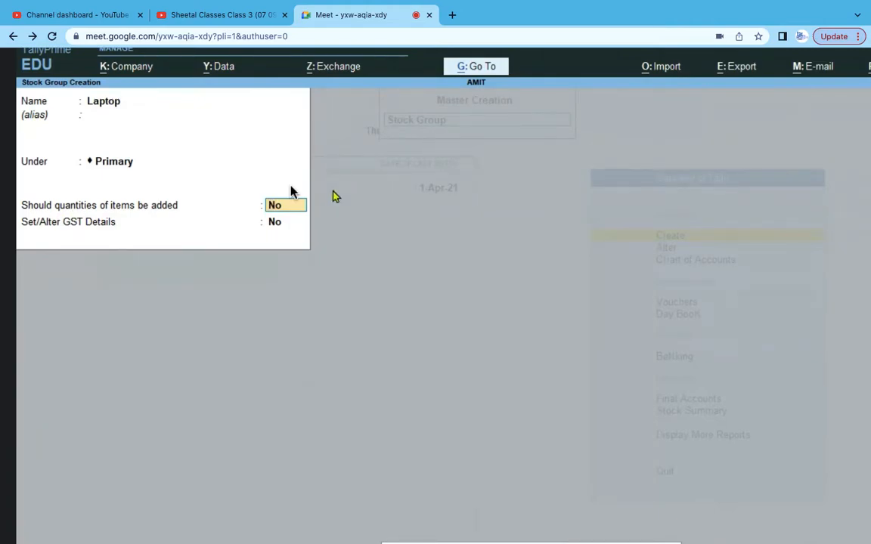
{"action": "type", "text": "y"}
{"action": "key", "text": "Return"}
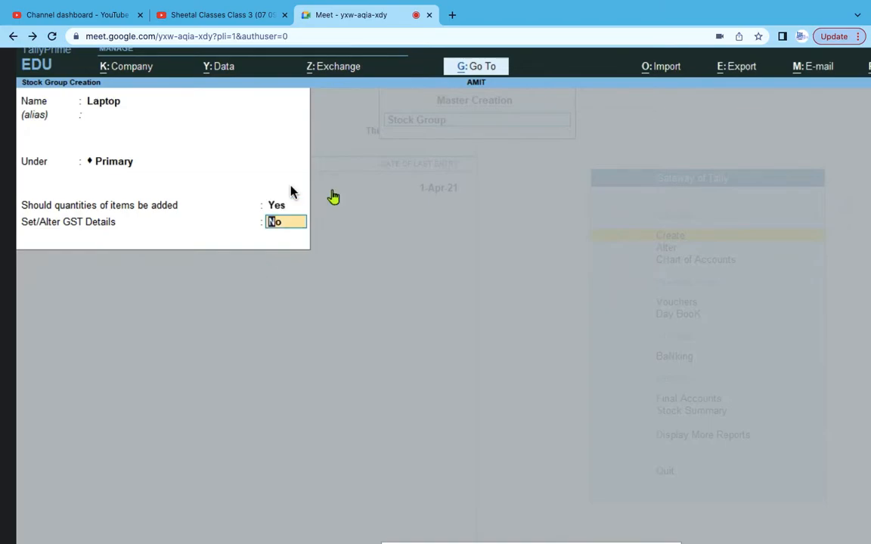
{"action": "type", "text": "y"}
{"action": "key", "text": "Return"}
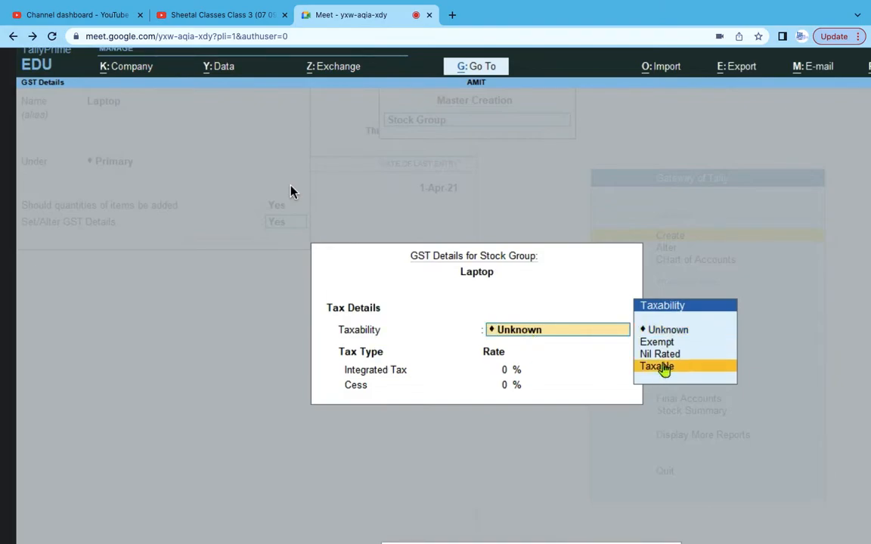
{"action": "key", "text": "Return"}
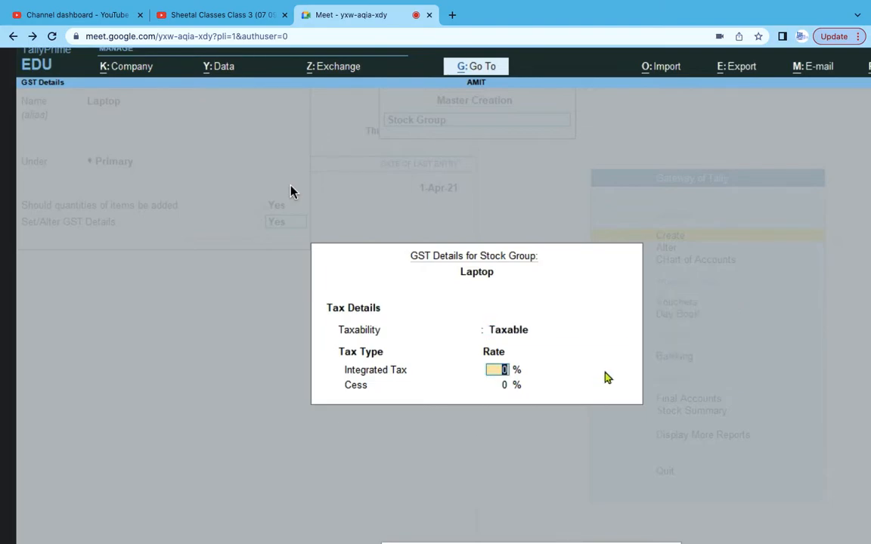
{"action": "type", "text": "18"}
{"action": "key", "text": "Return"}
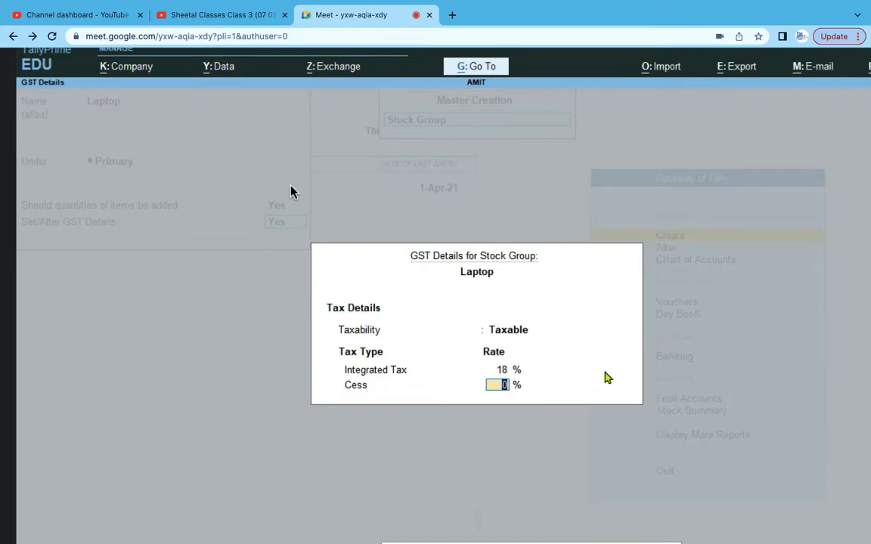
{"action": "key", "text": "Return"}
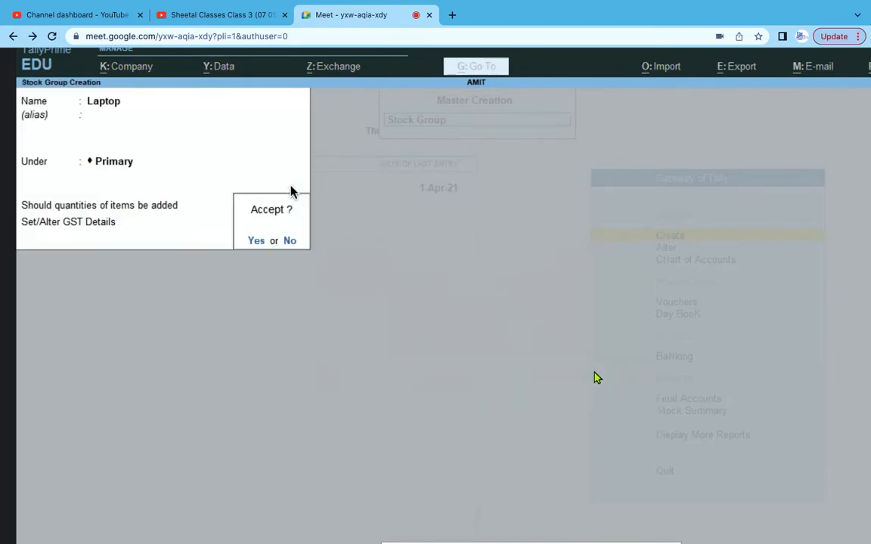
- Rename the group to Computer, save it, and start quitting the empty form
{"action": "left_click", "coordinate": [290, 241]}
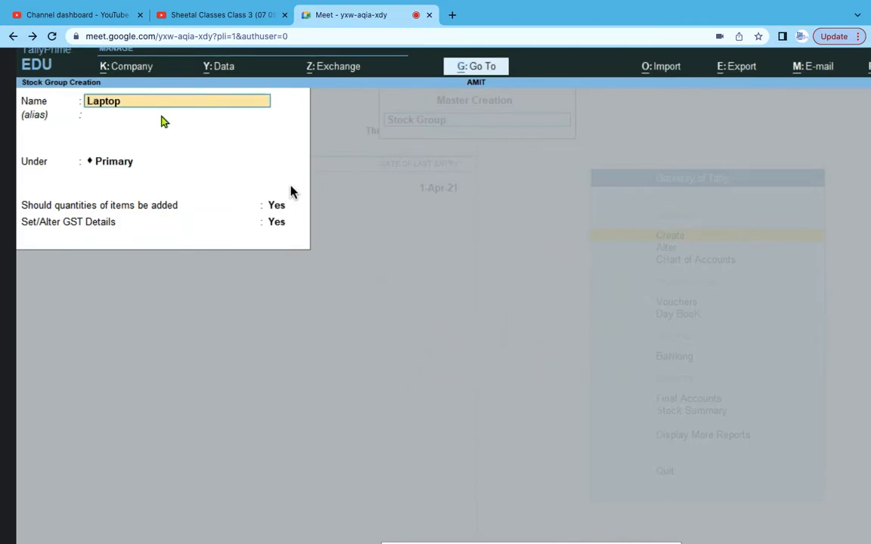
{"action": "key", "text": "BackSpace"}
{"action": "key", "text": "BackSpace"}
{"action": "key", "text": "BackSpace"}
{"action": "key", "text": "BackSpace"}
{"action": "key", "text": "BackSpace"}
{"action": "key", "text": "BackSpace"}
{"action": "type", "text": "Computer"}
{"action": "key", "text": "Return"}
{"action": "key", "text": "Return"}
{"action": "key", "text": "Return"}
{"action": "key", "text": "Return"}
{"action": "key", "text": "Return"}
{"action": "key", "text": "Return"}
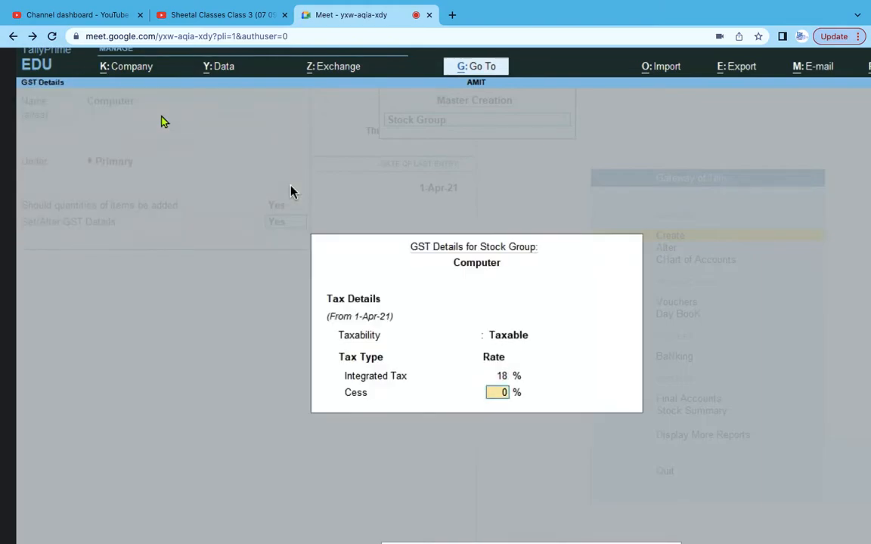
{"action": "key", "text": "Return"}
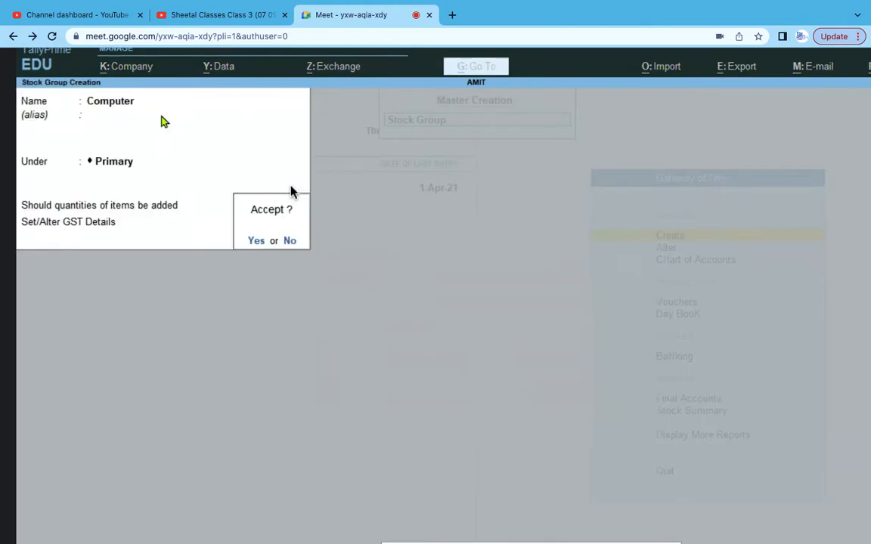
{"action": "key", "text": "Return"}
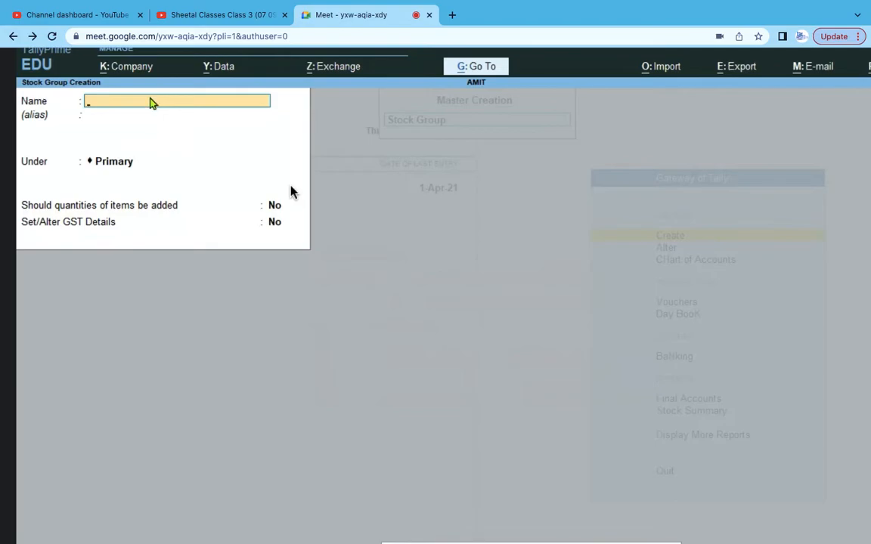
{"action": "key", "text": "Escape"}
- Start Godown Creation and check the godown names Delhi, Noida and Gurgaon in the spreadsheet
{"action": "left_click", "coordinate": [250, 242]}
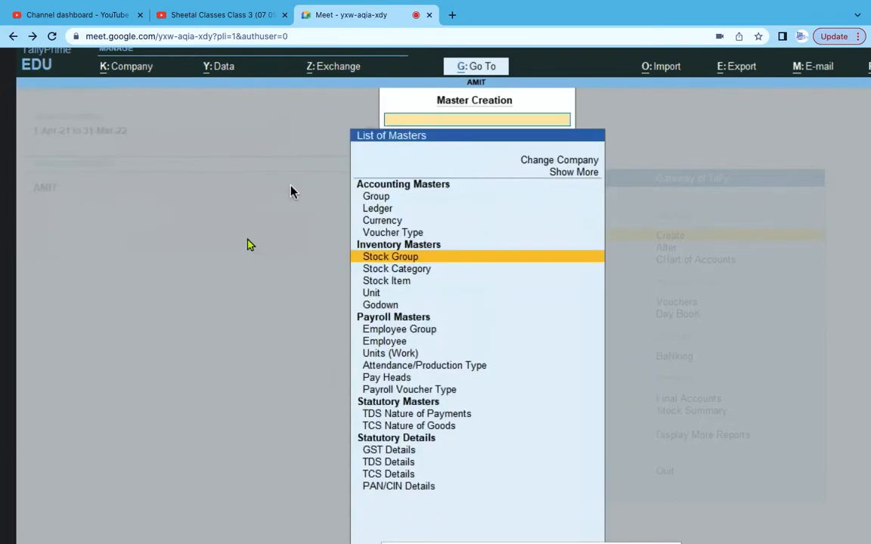
{"action": "left_click", "coordinate": [386, 306]}
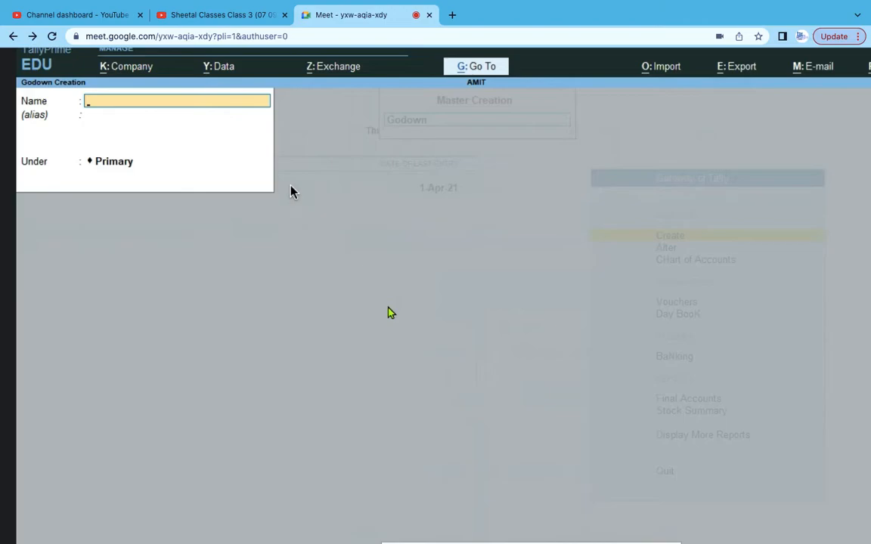
{"action": "key", "text": "alt+Tab"}
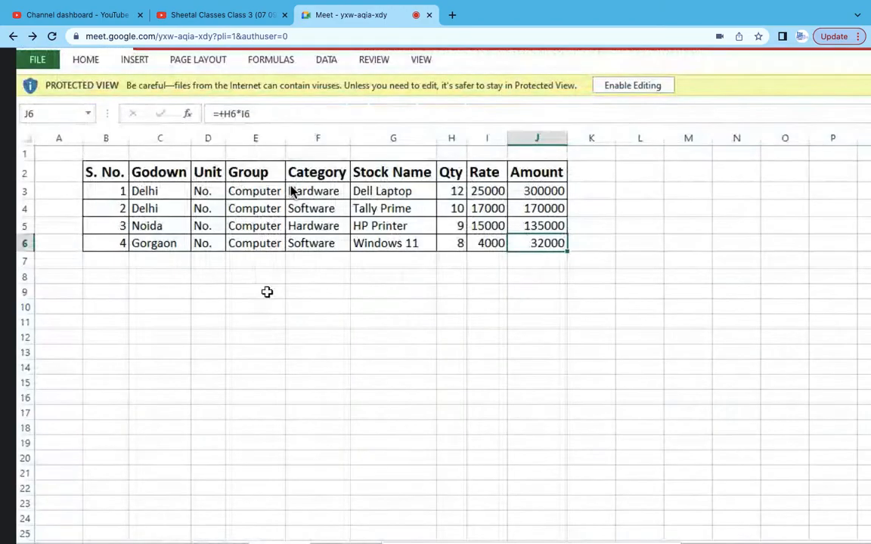
{"action": "left_click", "coordinate": [165, 188]}
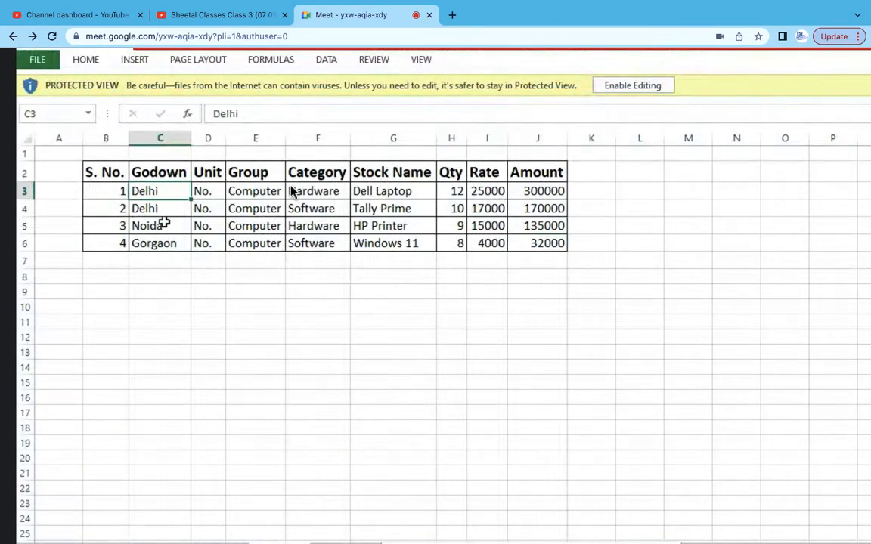
{"action": "left_click", "coordinate": [165, 222]}
{"action": "left_click", "coordinate": [172, 246]}
{"action": "key", "text": "alt+Tab"}
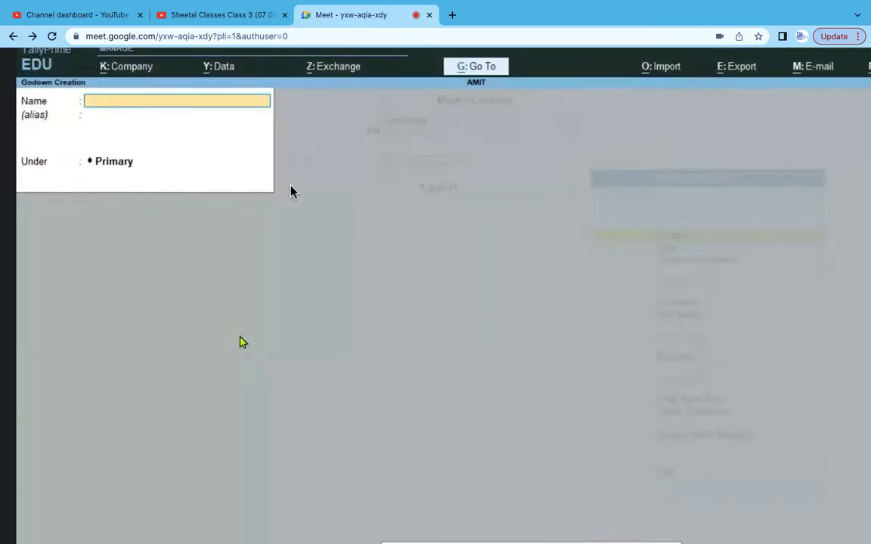
- Enter godowns Delhi, Gurgaon and Noida, accepting Primary as parent for each
{"action": "type", "text": "Delhi"}
{"action": "key", "text": "Return"}
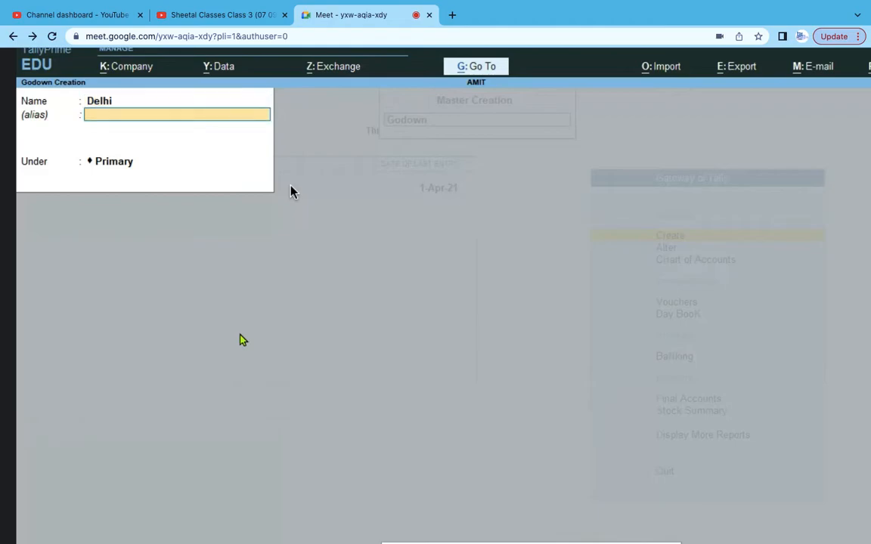
{"action": "key", "text": "Return"}
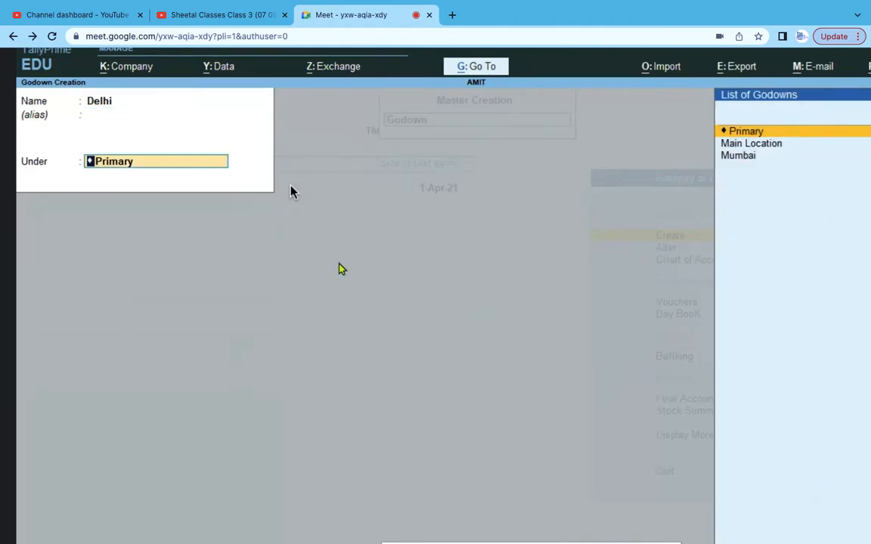
{"action": "key", "text": "Return"}
{"action": "key", "text": "Return"}
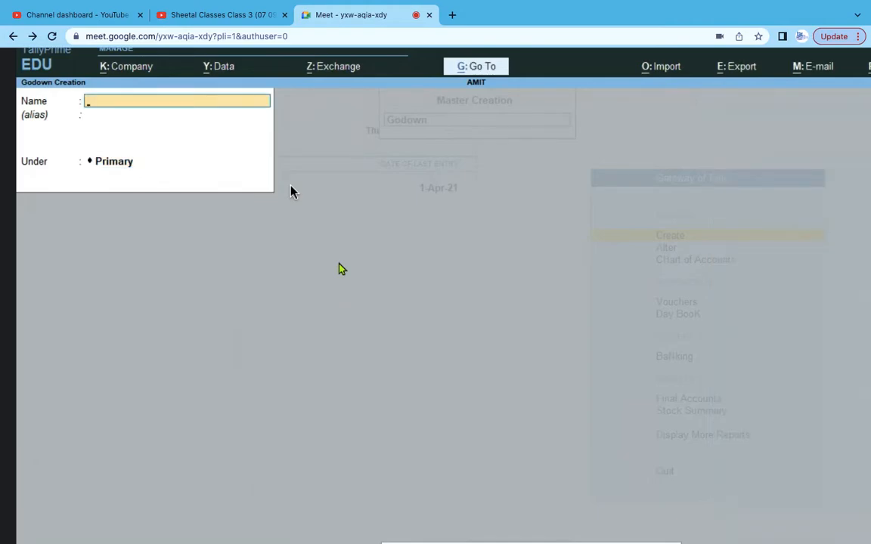
{"action": "type", "text": "G"}
{"action": "key", "text": "Return"}
{"action": "key", "text": "Return"}
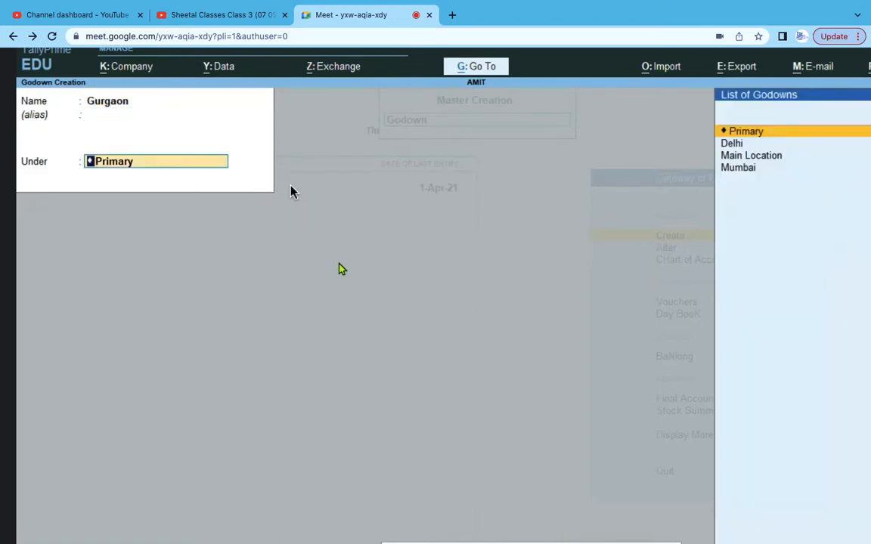
{"action": "key", "text": "Return"}
{"action": "key", "text": "Return"}
{"action": "type", "text": "Noida"}
{"action": "key", "text": "Return"}
{"action": "key", "text": "Return"}
{"action": "key", "text": "Return"}
{"action": "key", "text": "Return"}
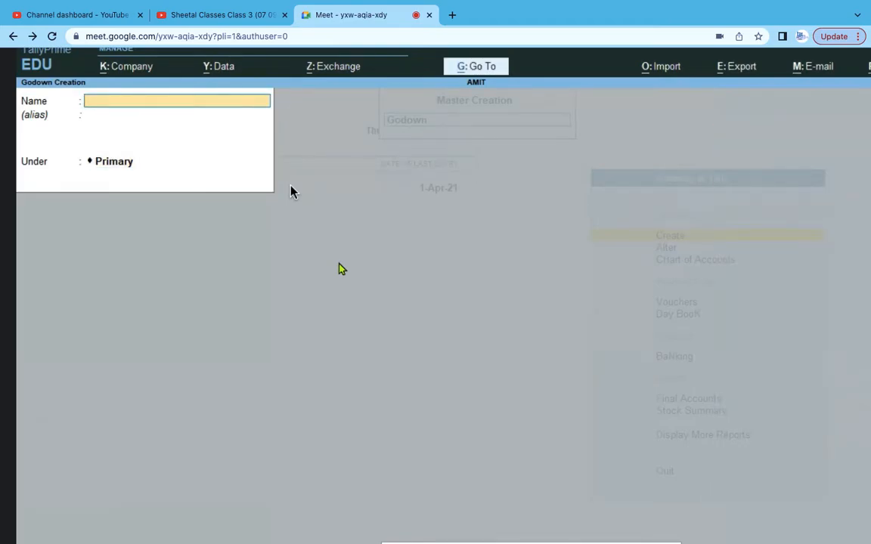
- Confirm quitting Godown Creation and move to Stock Category in the List of Masters
{"action": "key", "text": "Escape"}
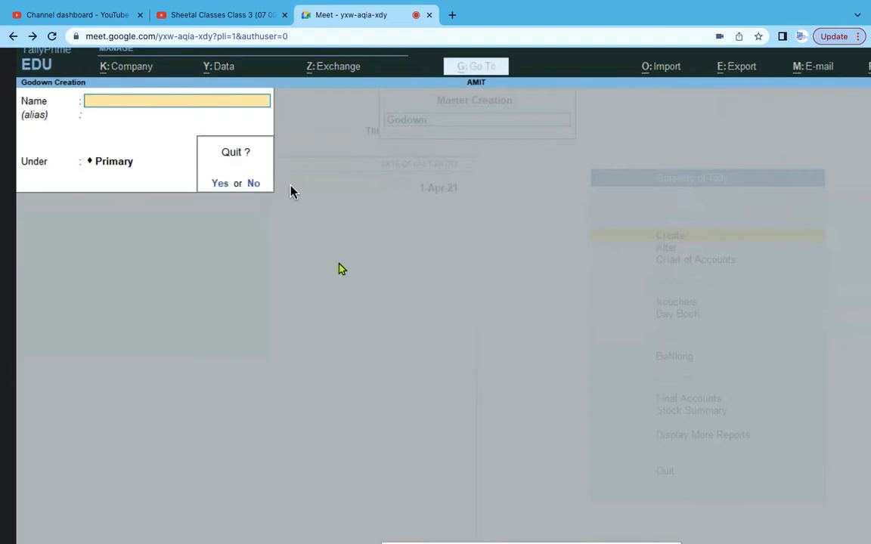
{"action": "key", "text": "Return"}
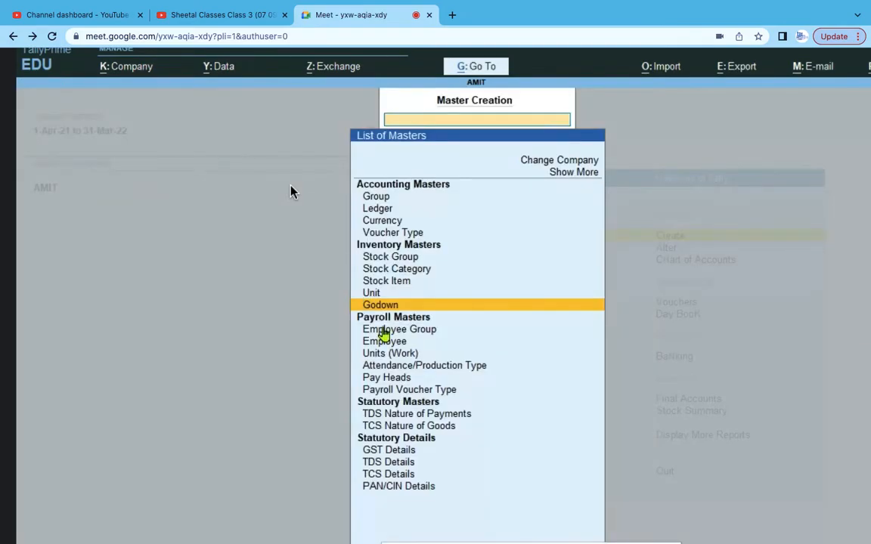
{"action": "left_click", "coordinate": [419, 272]}
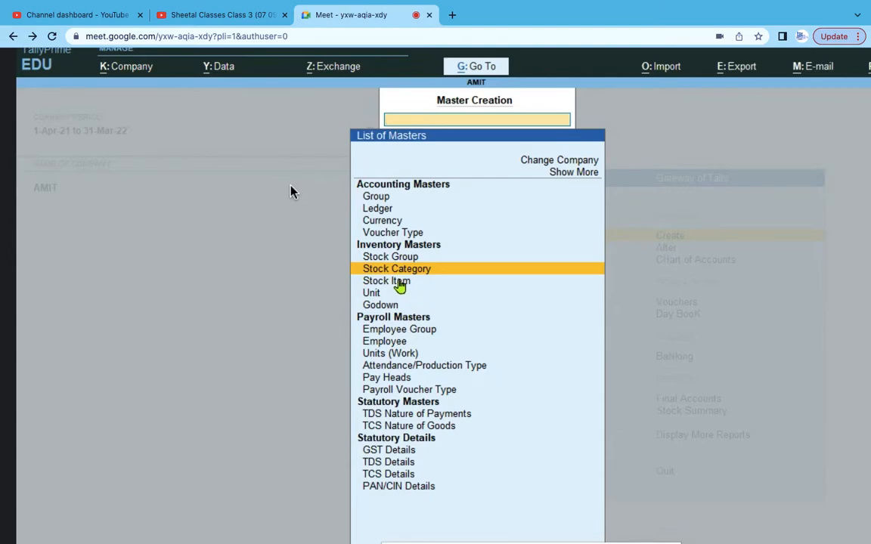
- Choose Stock Item in the List of Masters to begin the Dell Laptop entry
{"action": "left_click", "coordinate": [400, 283]}
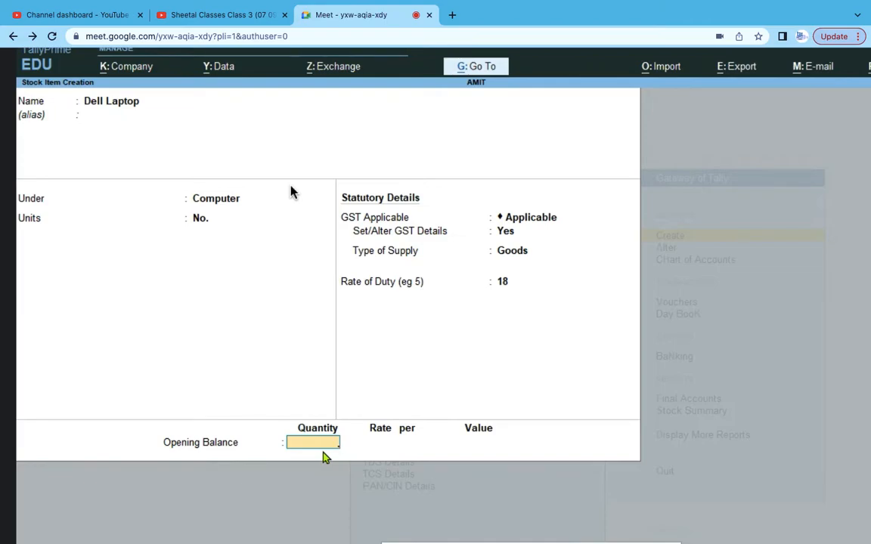
- Check Dell Laptop's quantity in Excel and enter 12 as its opening quantity
{"action": "key", "text": "alt+Tab"}
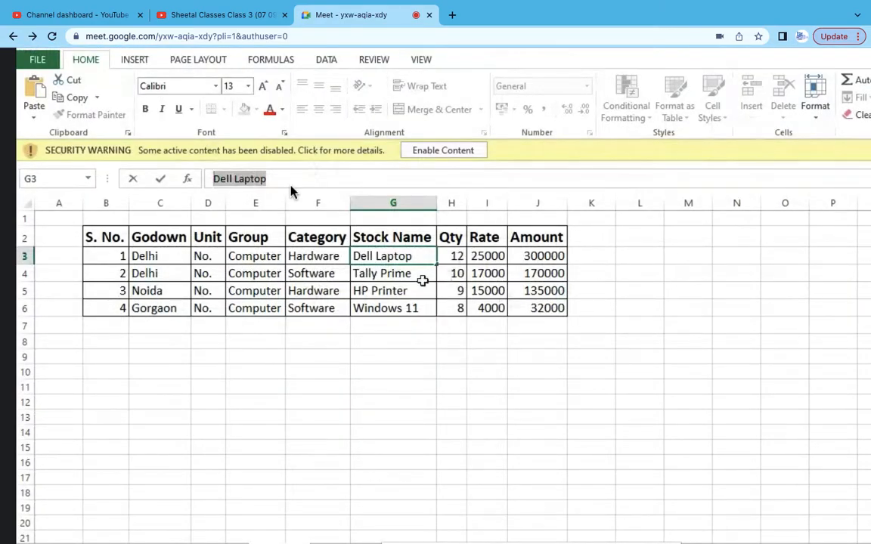
{"action": "left_click", "coordinate": [456, 257]}
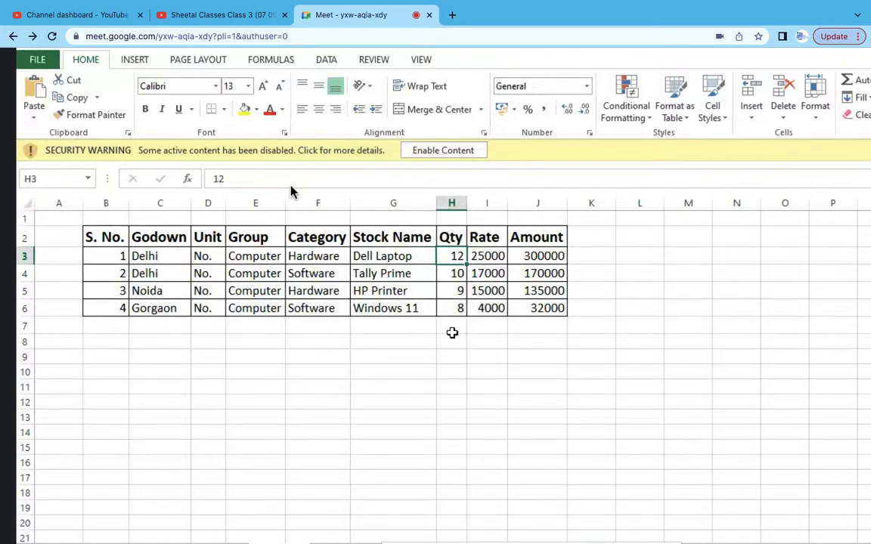
{"action": "key", "text": "alt+Tab"}
{"action": "type", "text": "12"}
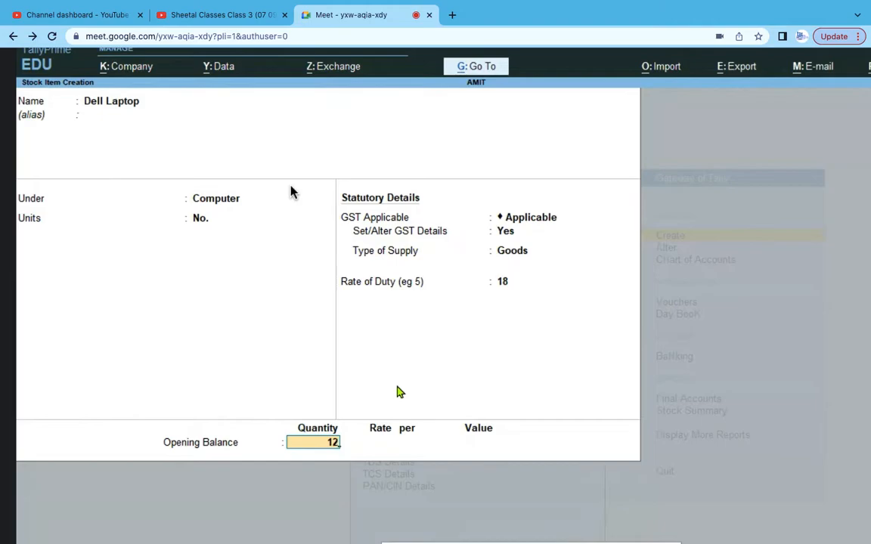
{"action": "key", "text": "Return"}
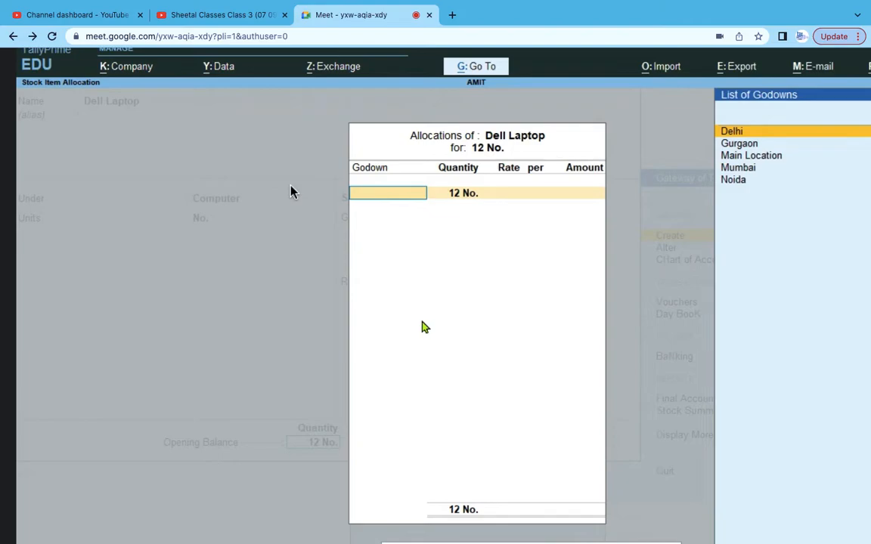
- Verify Dell Laptop's godown in Excel and allocate its 12 No. to Delhi
{"action": "key", "text": "alt+Tab"}
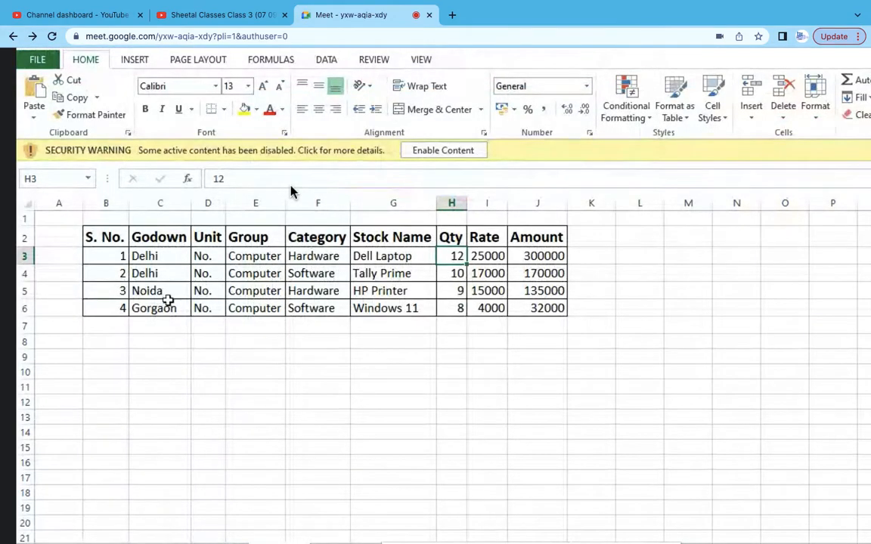
{"action": "left_click", "coordinate": [164, 257]}
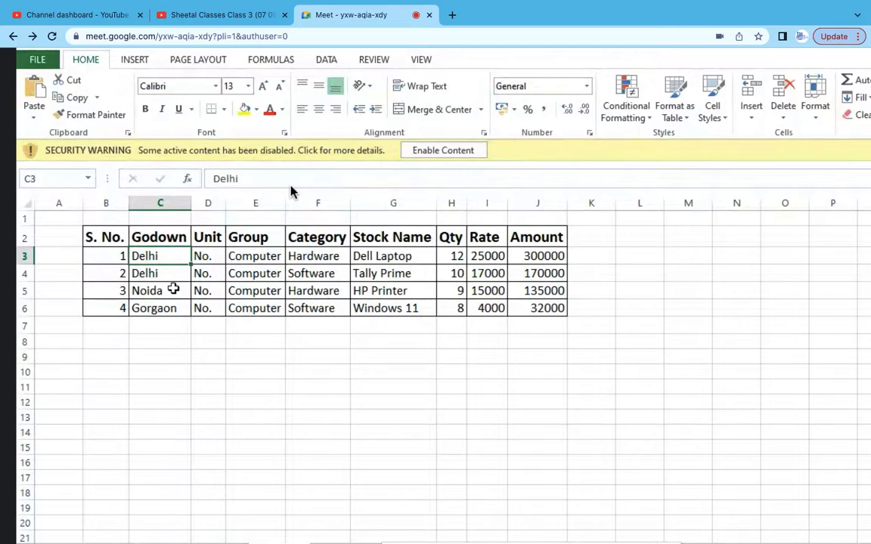
{"action": "key", "text": "alt+Tab"}
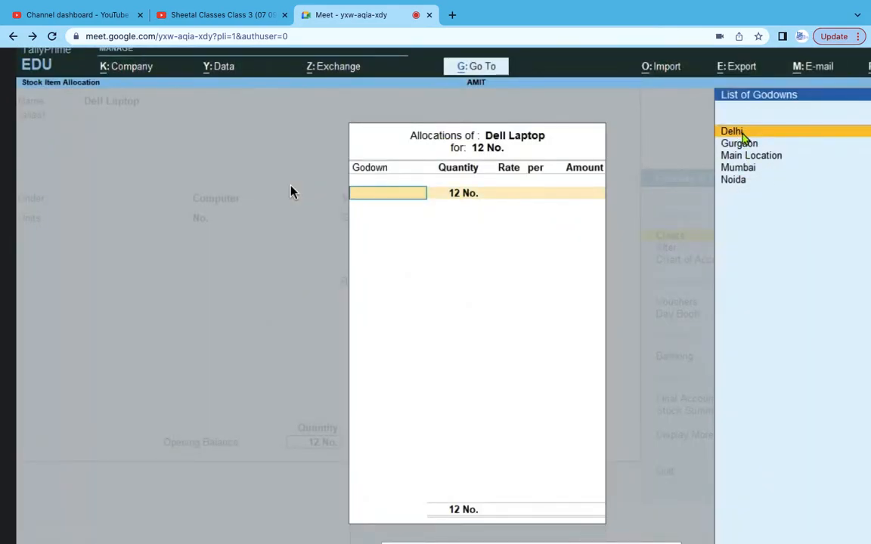
{"action": "left_click", "coordinate": [731, 131]}
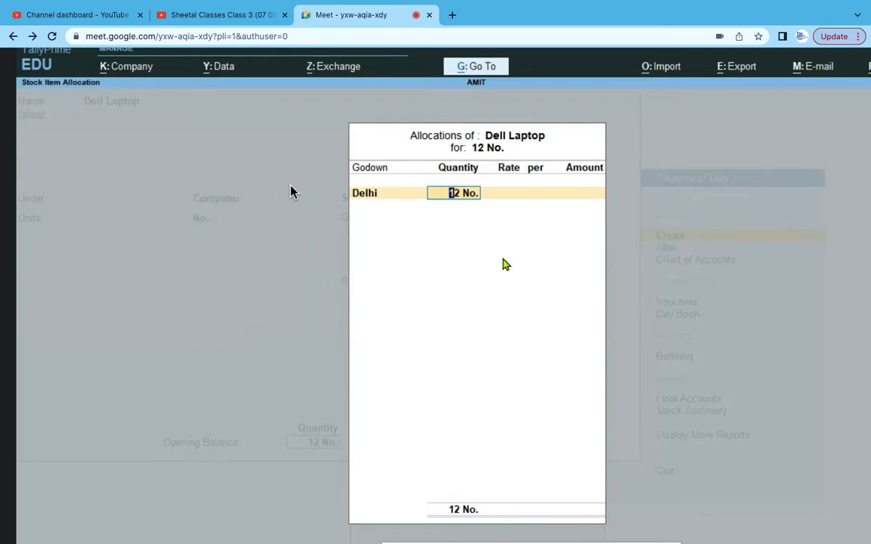
{"action": "key", "text": "Return"}
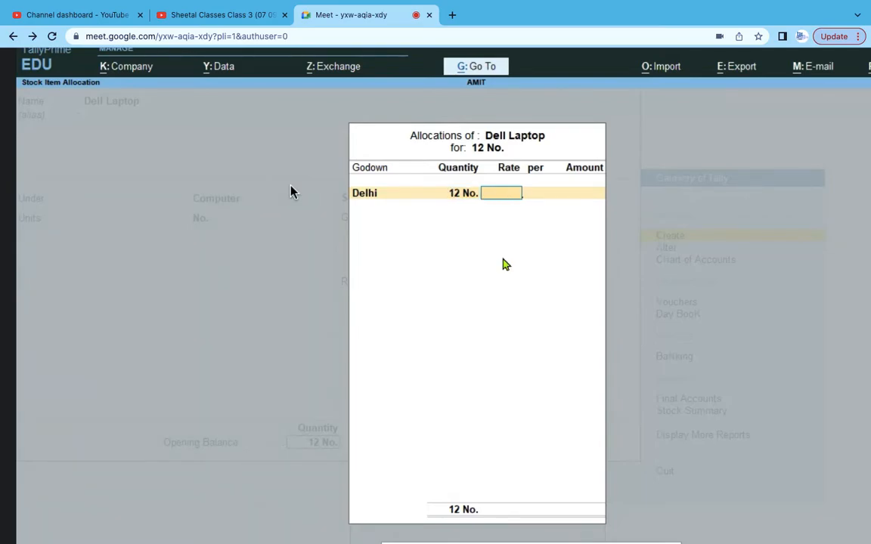
- Enter rate 25000 per No., giving 3,00,000, and save the Dell Laptop item
{"action": "key", "text": "alt+Tab"}
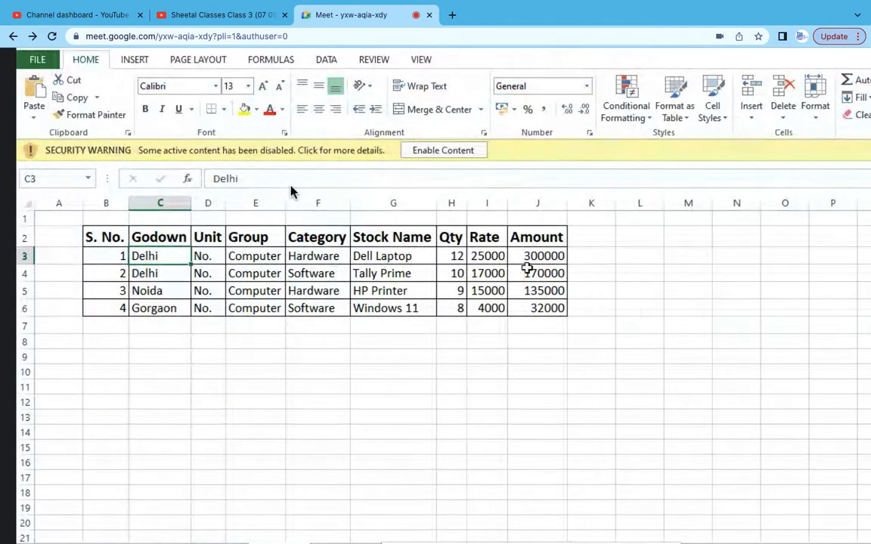
{"action": "left_click", "coordinate": [487, 255]}
{"action": "key", "text": "alt+Tab"}
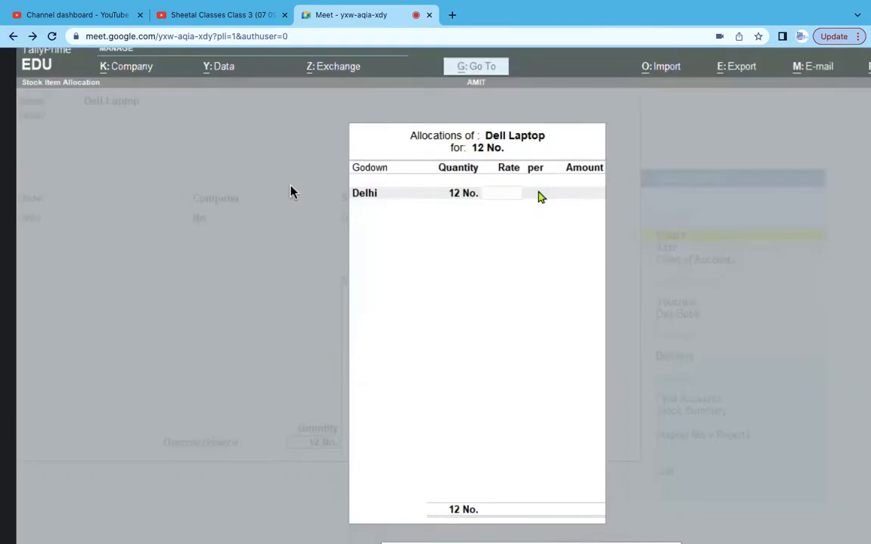
{"action": "type", "text": "25000"}
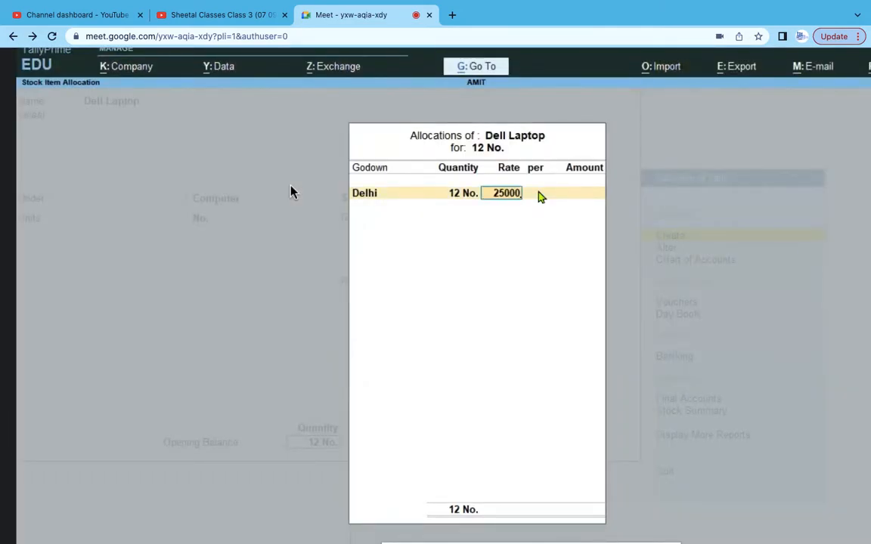
{"action": "key", "text": "Return"}
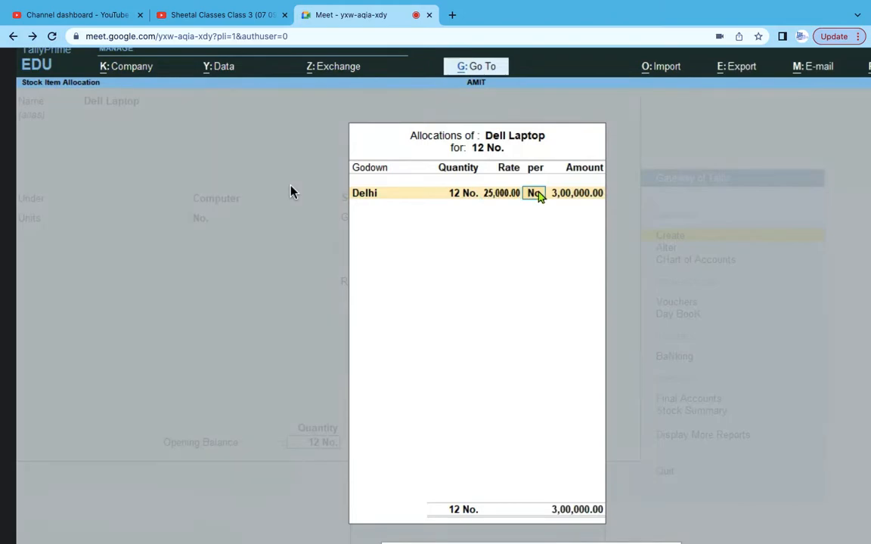
{"action": "key", "text": "Return"}
{"action": "key", "text": "Return"}
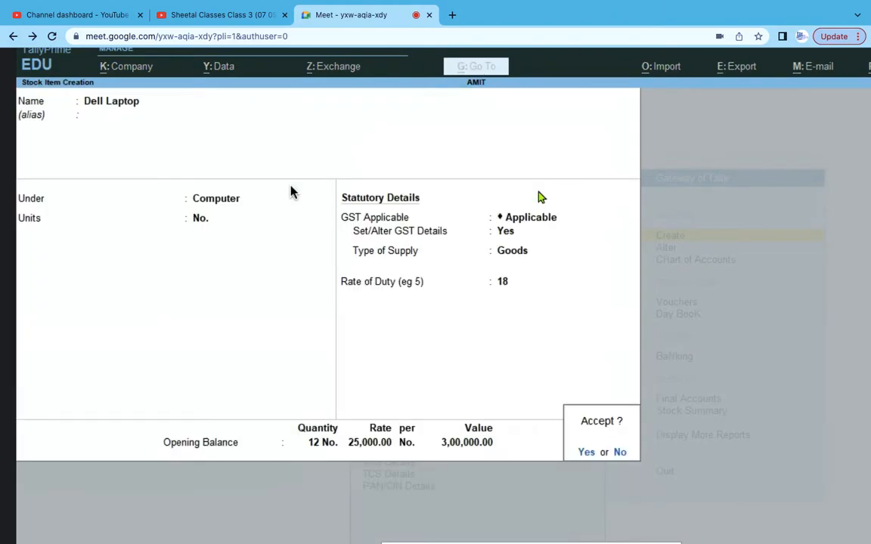
{"action": "key", "text": "Return"}
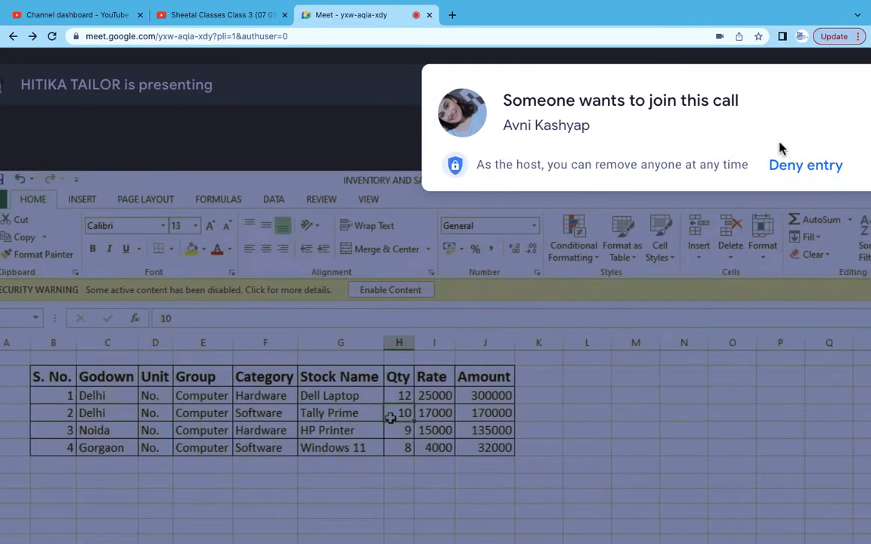
- Admit the two waiting participants into the call
{"action": "left_click", "coordinate": [795, 165]}
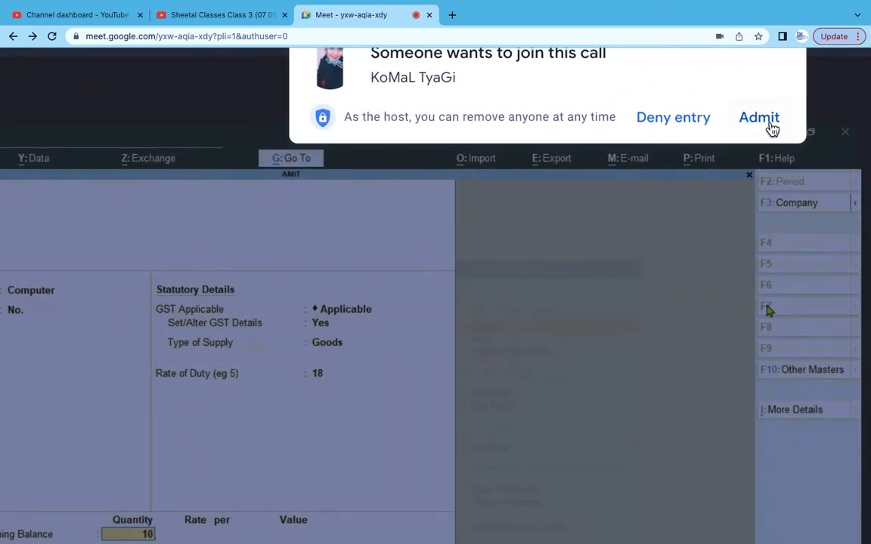
{"action": "left_click", "coordinate": [769, 126]}
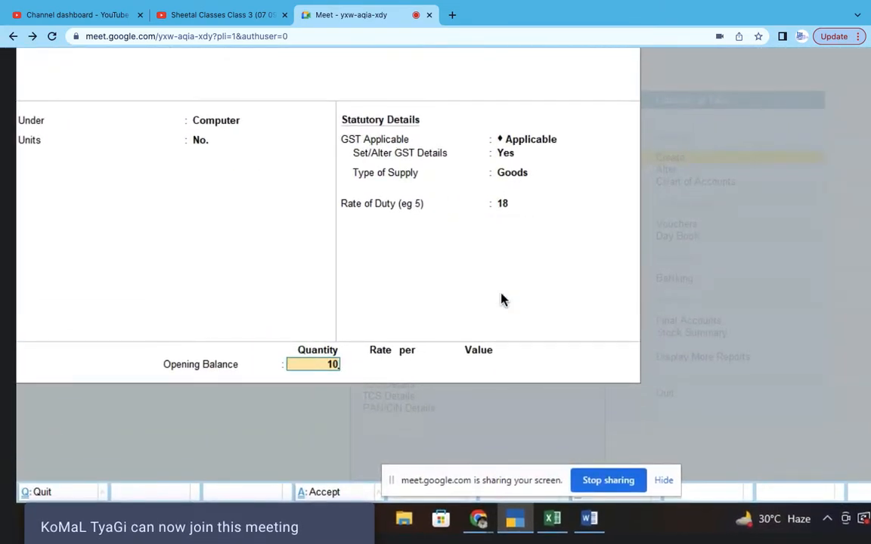
- Allocate Tally Prime's 10 No. opening stock to the Delhi godown at 17000 each
{"action": "key", "text": "Return"}
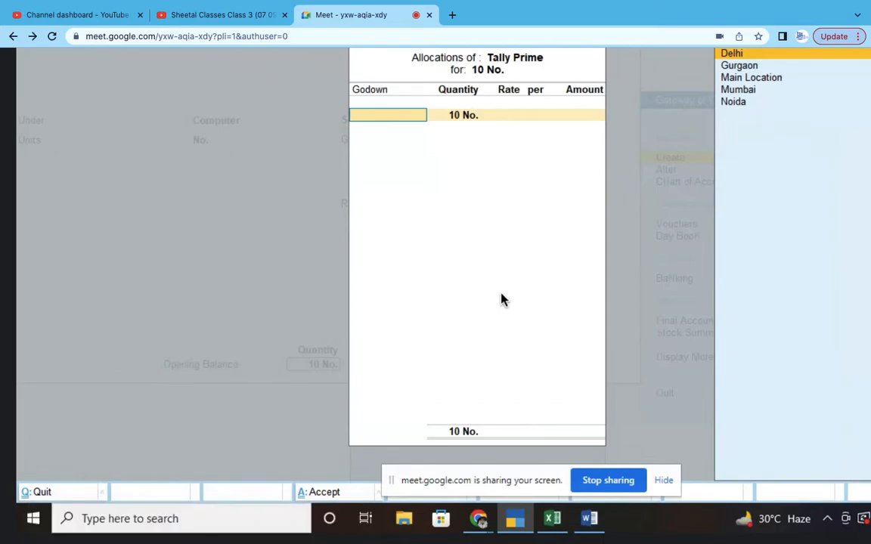
{"action": "key", "text": "alt+Tab"}
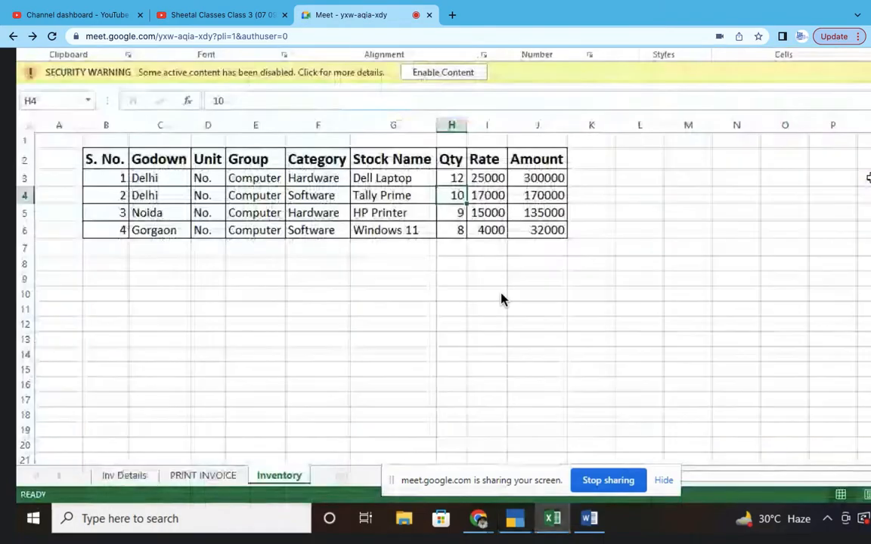
{"action": "left_click", "coordinate": [162, 195]}
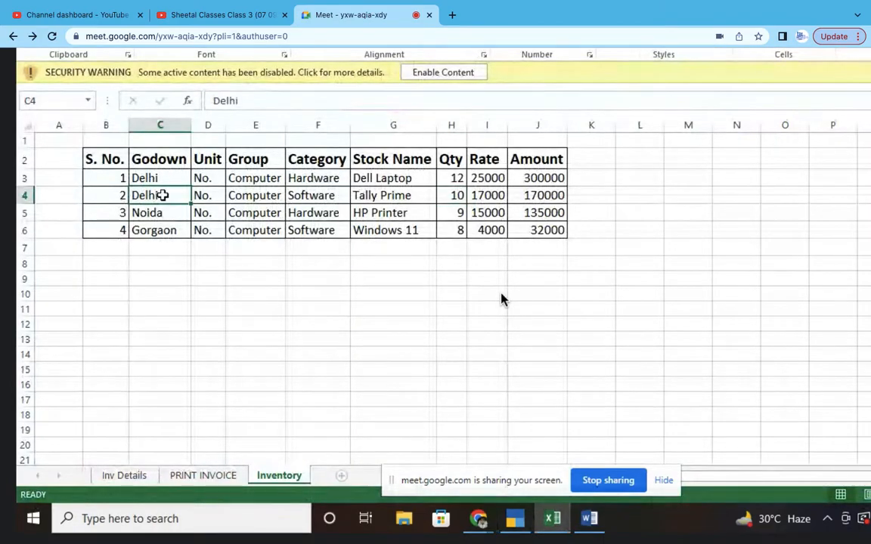
{"action": "key", "text": "alt+Tab"}
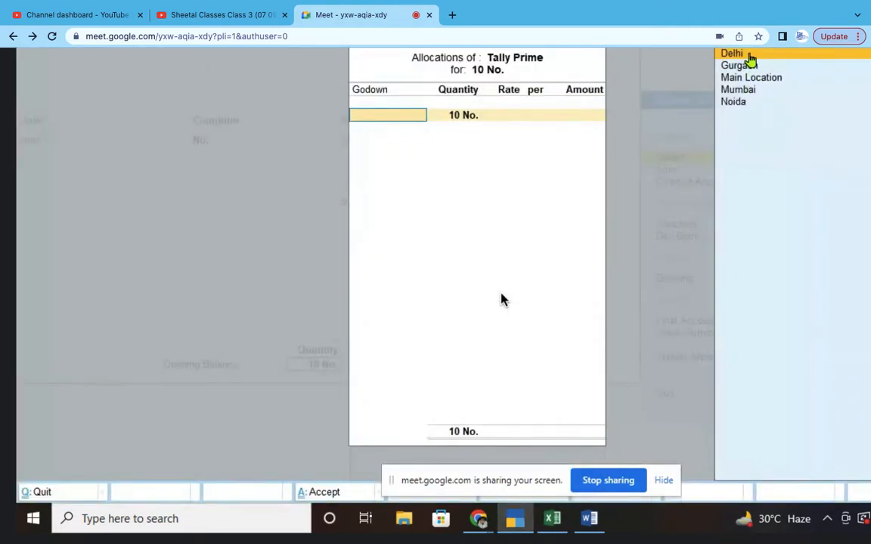
{"action": "left_click", "coordinate": [748, 55]}
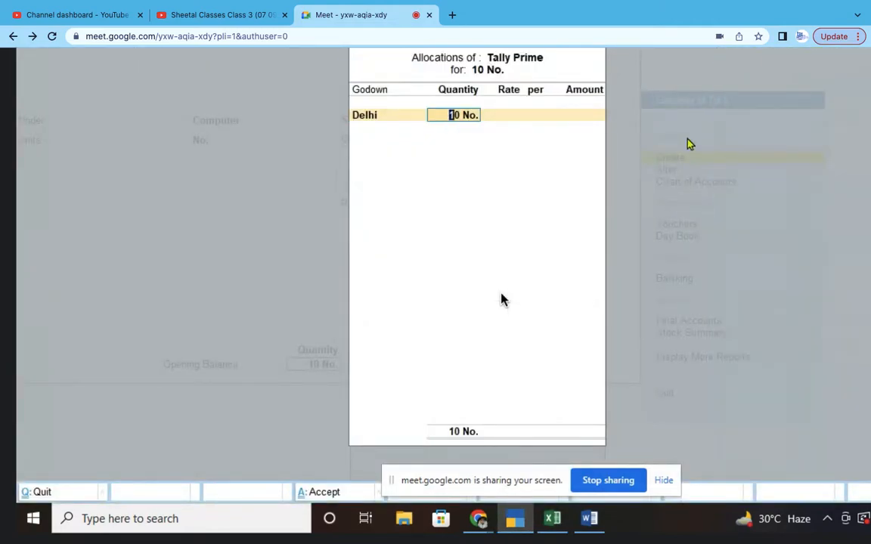
{"action": "key", "text": "alt+Tab"}
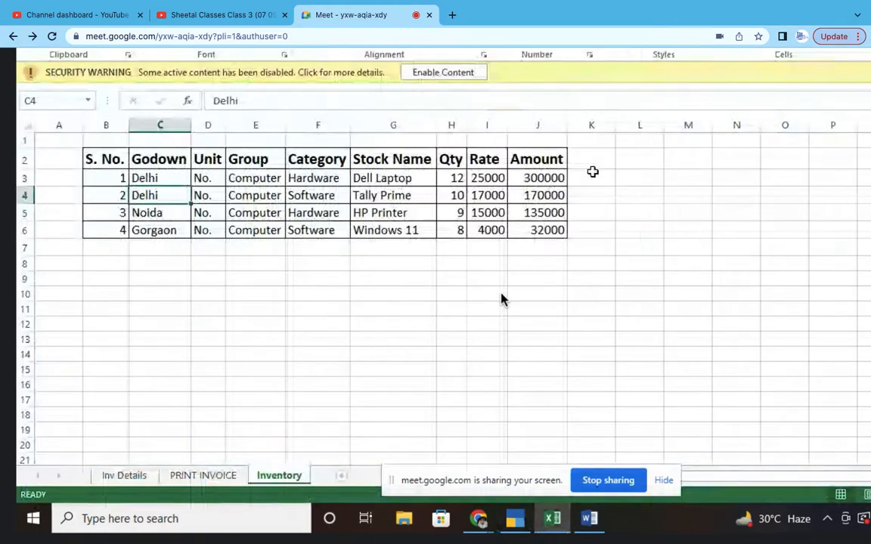
{"action": "left_click", "coordinate": [488, 195]}
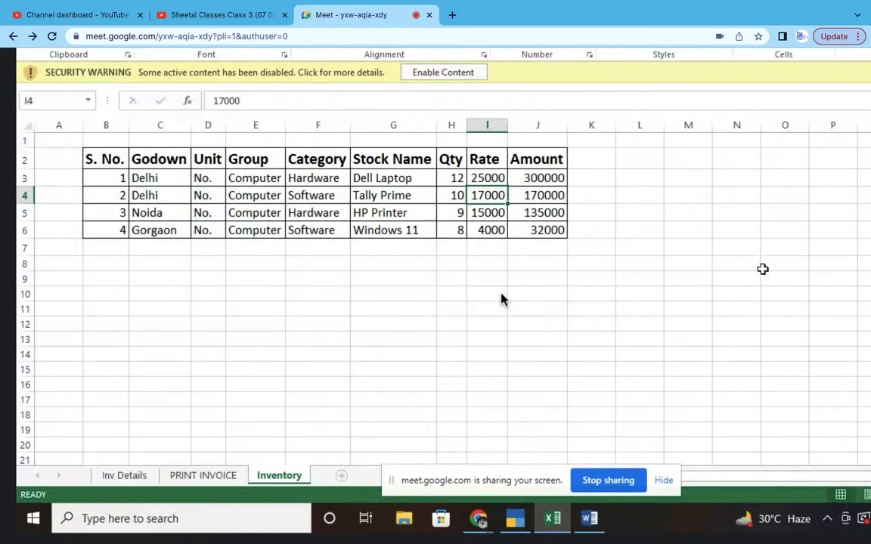
{"action": "key", "text": "alt+Tab"}
{"action": "type", "text": "17000"}
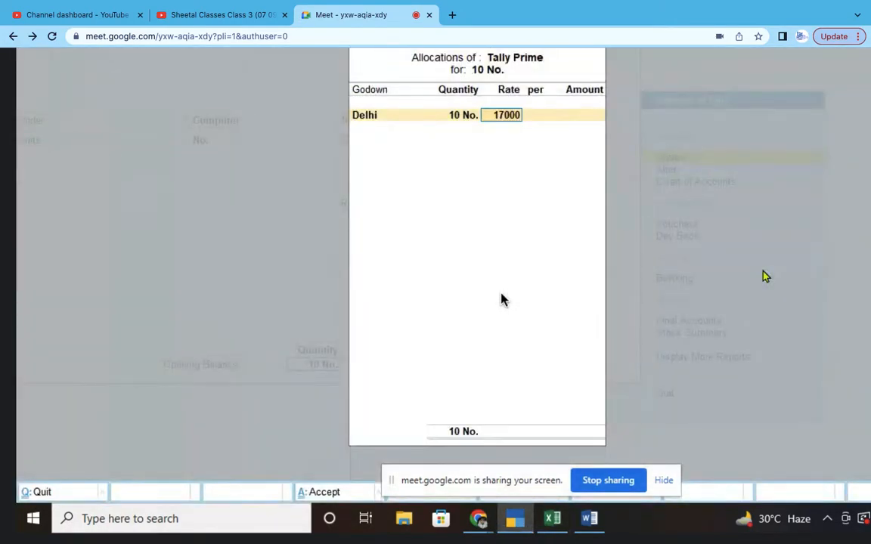
{"action": "key", "text": "Return"}
{"action": "key", "text": "Return"}
{"action": "key", "text": "Return"}
{"action": "key", "text": "Return"}
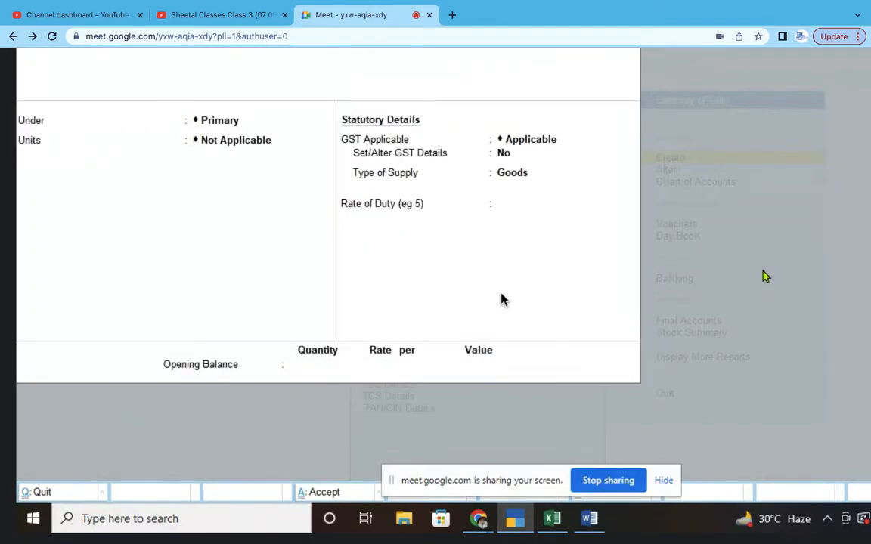
- Copy the HP Printer item name from the inventory spreadsheet
{"action": "key", "text": "alt+Tab"}
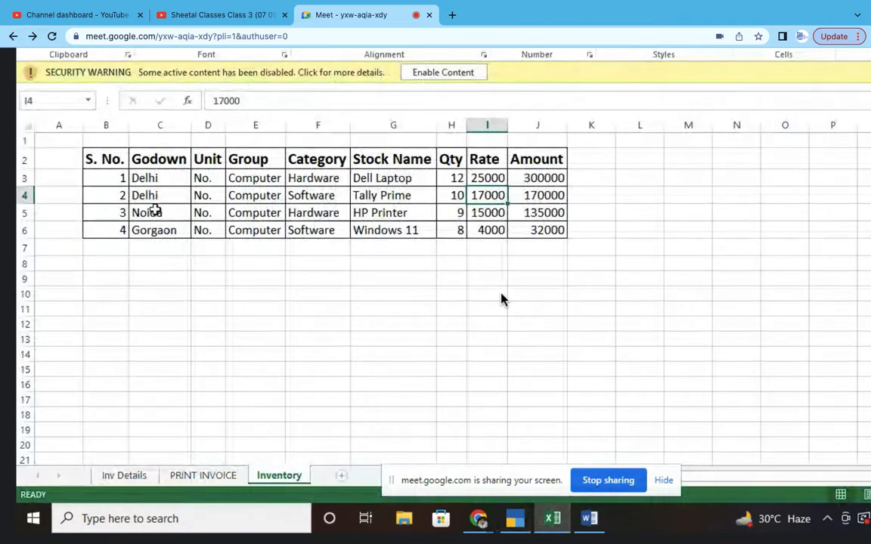
{"action": "left_click", "coordinate": [155, 211]}
{"action": "left_click", "coordinate": [361, 212]}
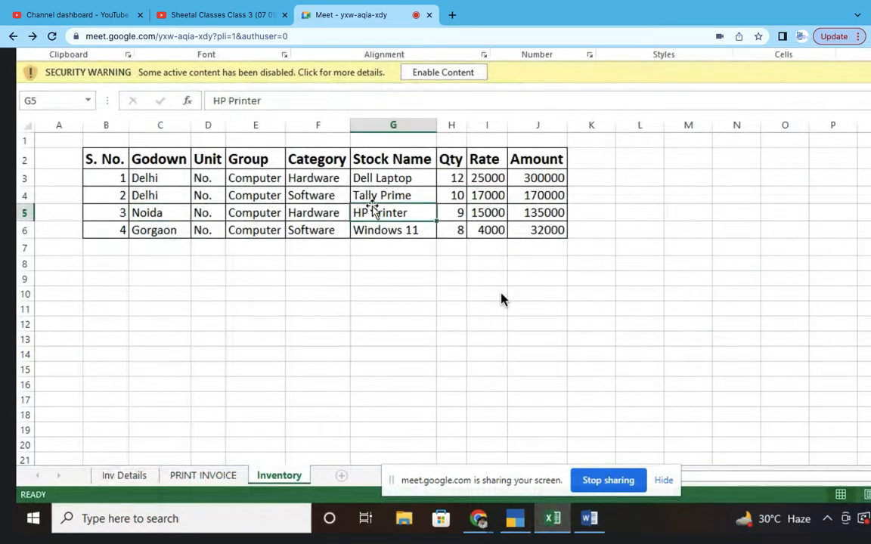
{"action": "left_click_drag", "start_coordinate": [270, 100], "coordinate": [196, 100]}
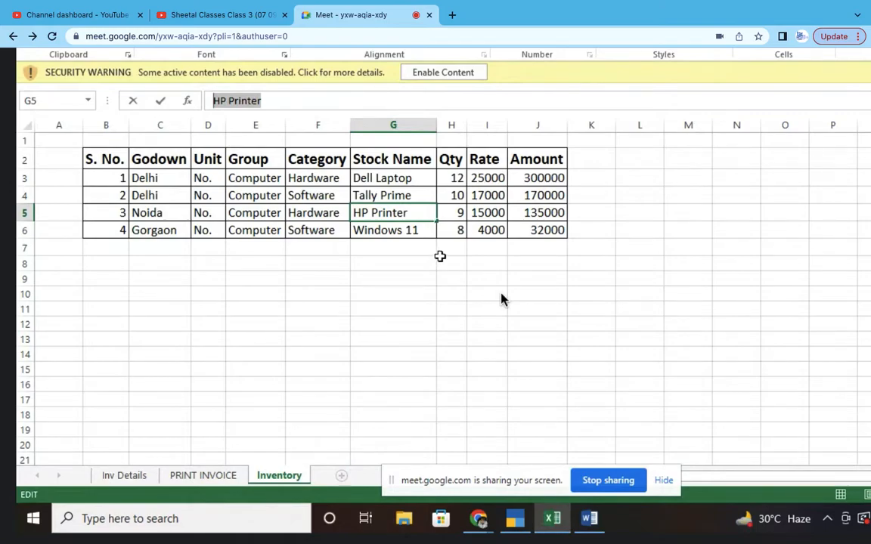
{"action": "key", "text": "alt+Tab"}
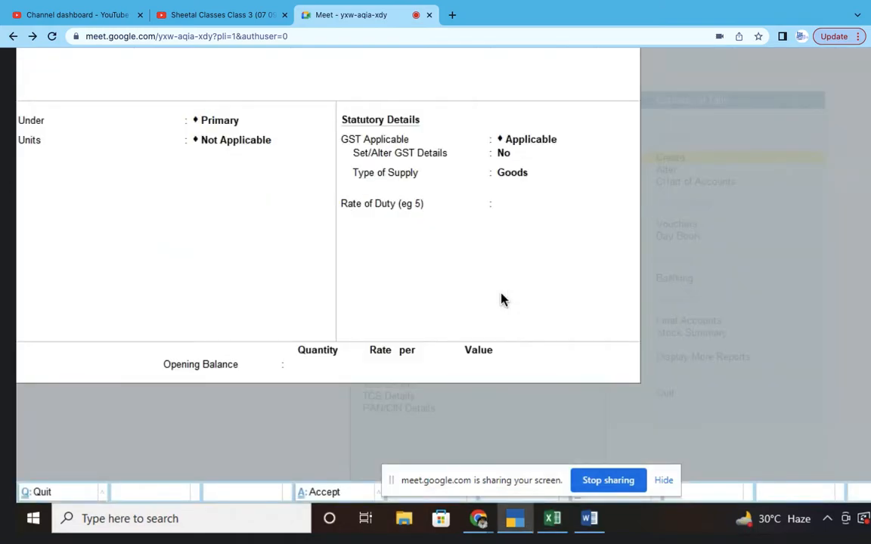
- Place HP Printer under the Computer group with No. as its unit
{"action": "left_click", "coordinate": [227, 117]}
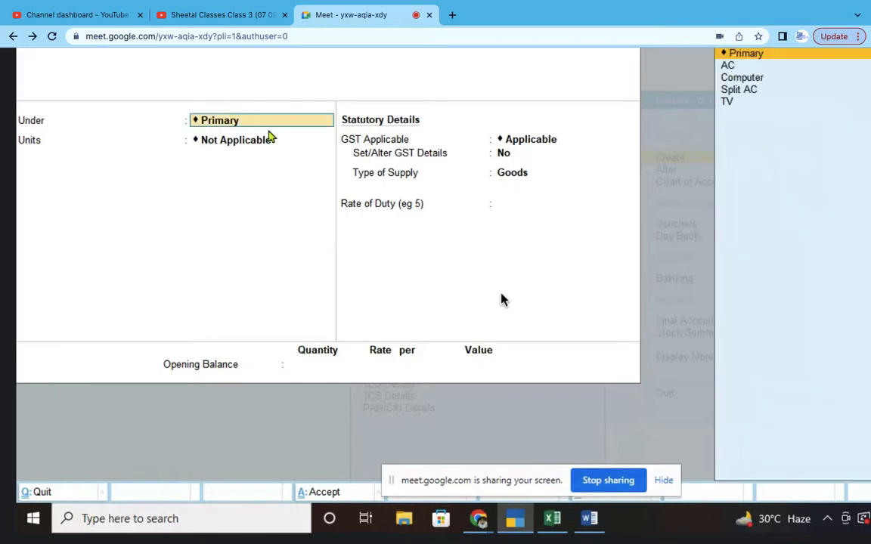
{"action": "left_click", "coordinate": [746, 79]}
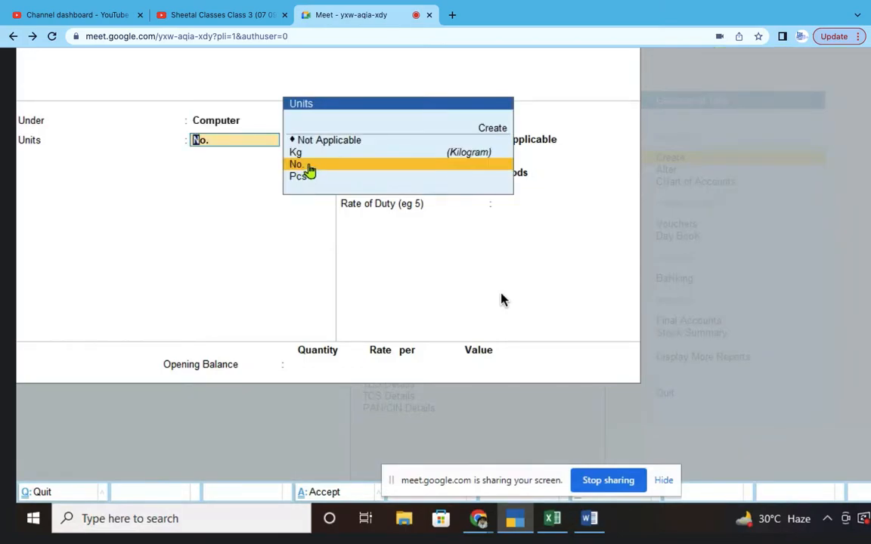
{"action": "key", "text": "Return"}
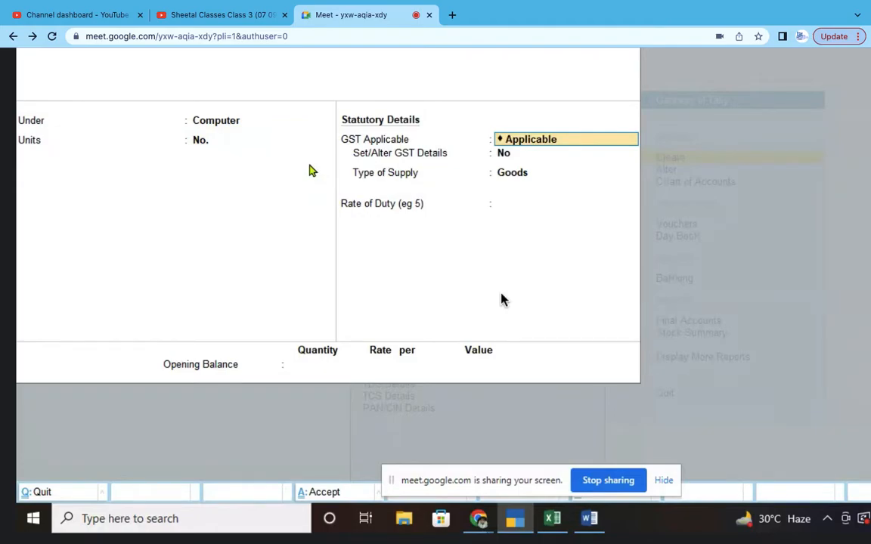
{"action": "key", "text": "Return"}
- Set HP Printer's GST as taxable, calculated on value, with an 18 rate of duty
{"action": "type", "text": "y"}
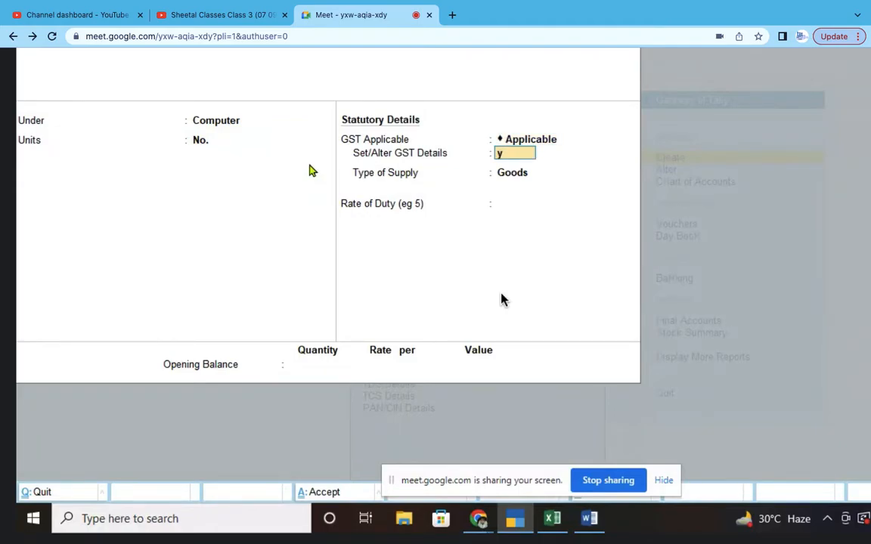
{"action": "key", "text": "Return"}
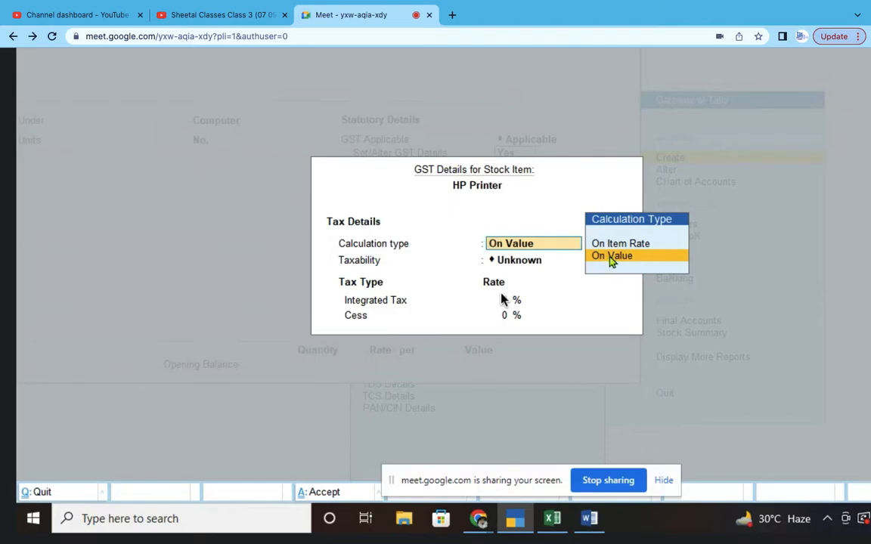
{"action": "left_click", "coordinate": [609, 257]}
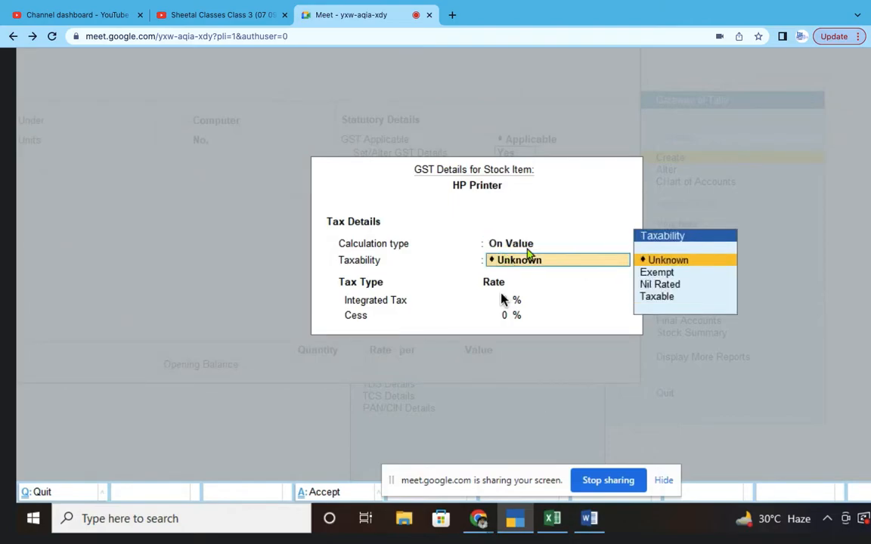
{"action": "left_click", "coordinate": [666, 297]}
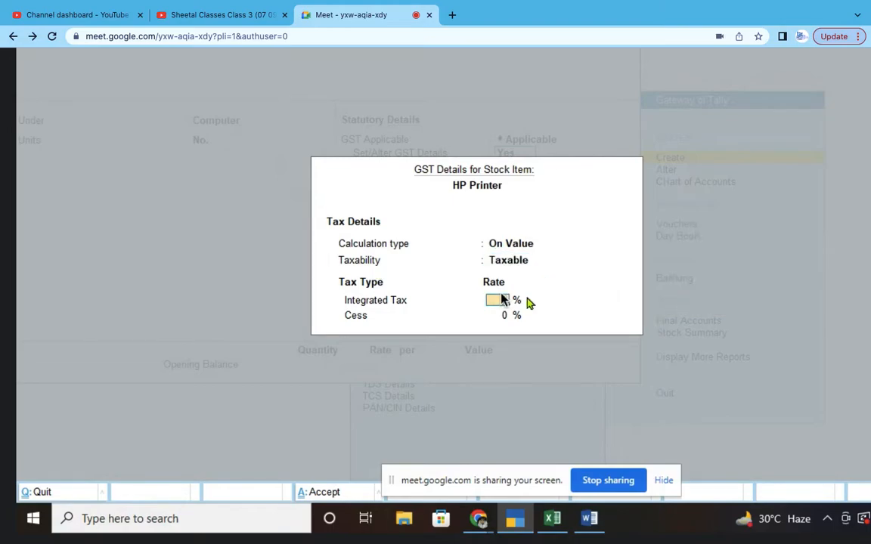
{"action": "key", "text": "Return"}
{"action": "key", "text": "Return"}
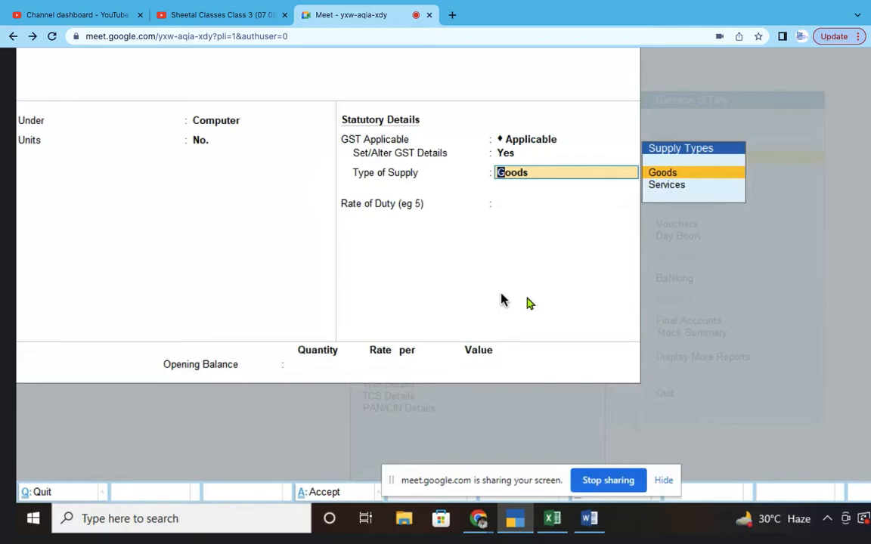
{"action": "key", "text": "Return"}
{"action": "type", "text": "18"}
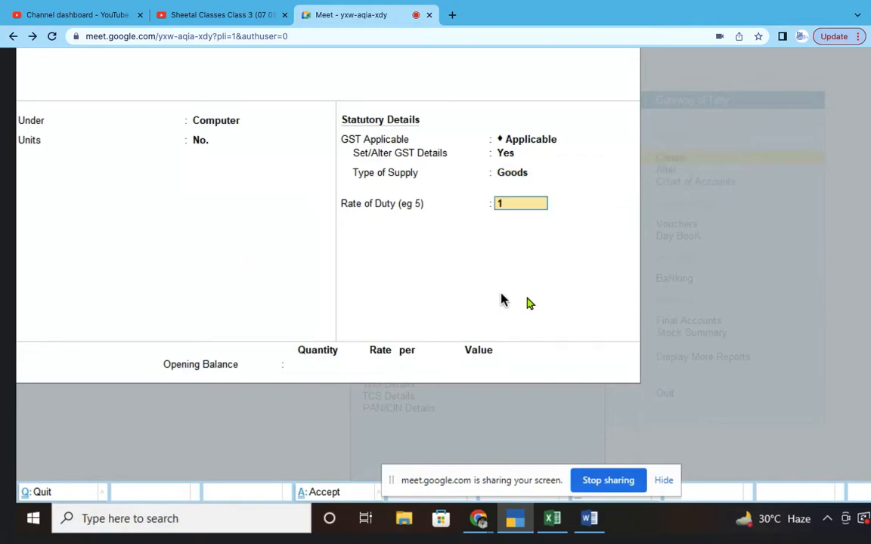
{"action": "key", "text": "Return"}
- Give HP Printer an opening quantity of 9 No. and allocate it to the Noida godown
{"action": "key", "text": "alt+Tab"}
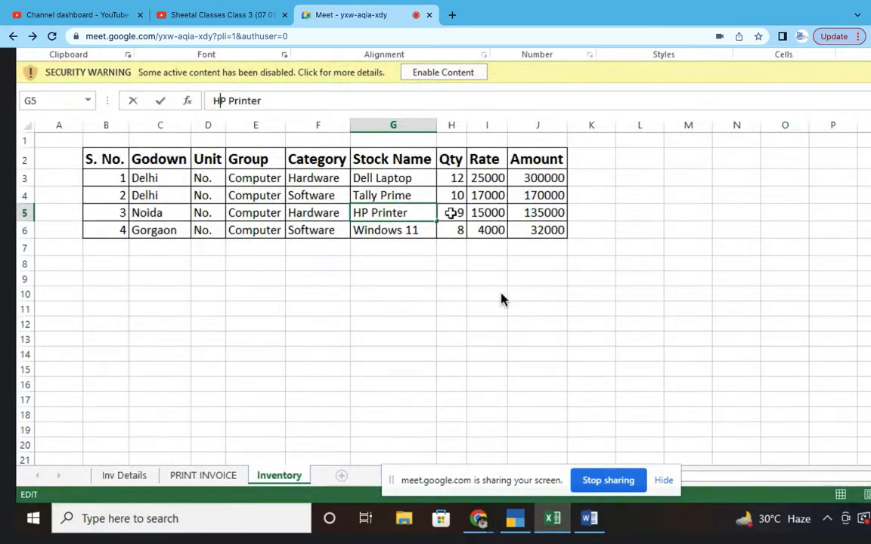
{"action": "left_click", "coordinate": [459, 213]}
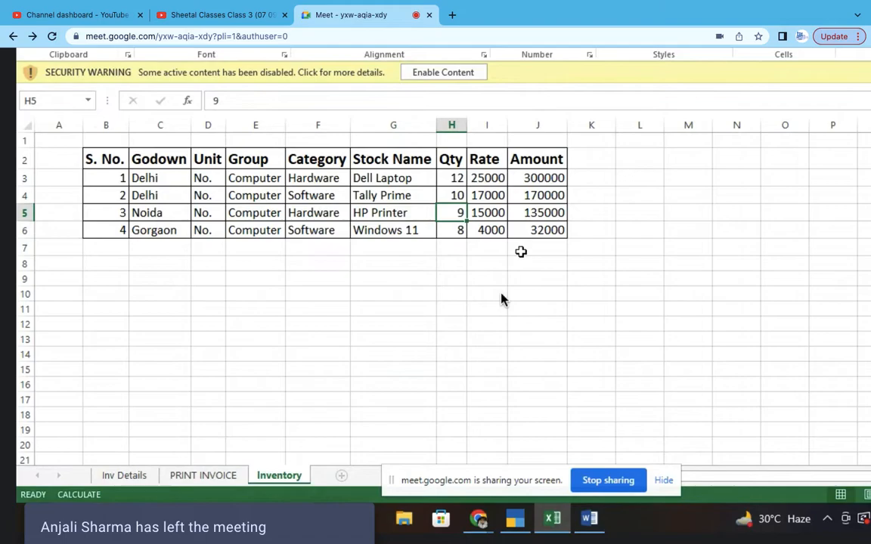
{"action": "key", "text": "alt+Tab"}
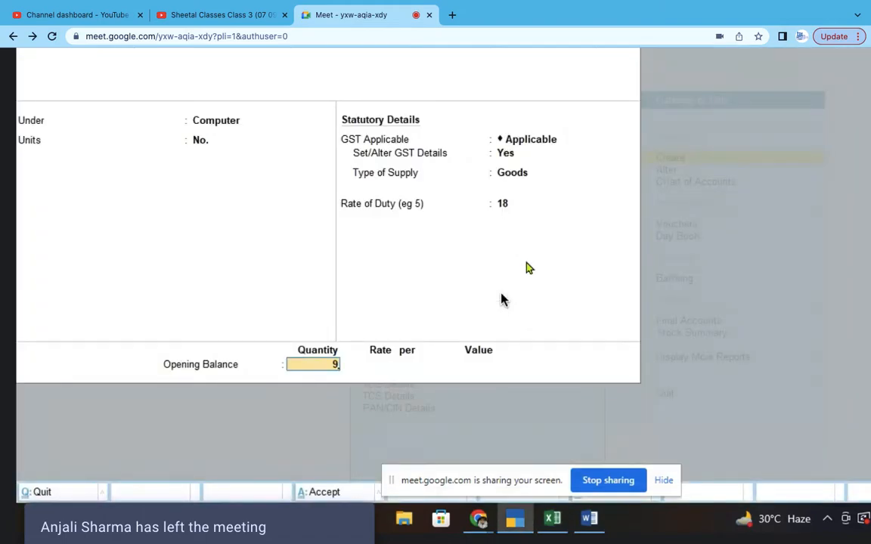
{"action": "key", "text": "Return"}
{"action": "key", "text": "alt+Tab"}
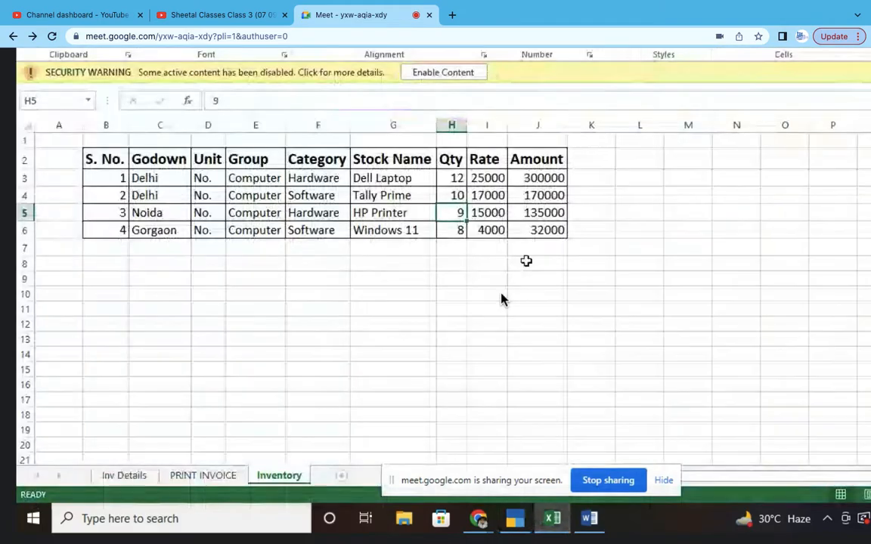
{"action": "key", "text": "Left"}
{"action": "key", "text": "Left"}
{"action": "key", "text": "Left"}
{"action": "key", "text": "Left"}
{"action": "key", "text": "Left"}
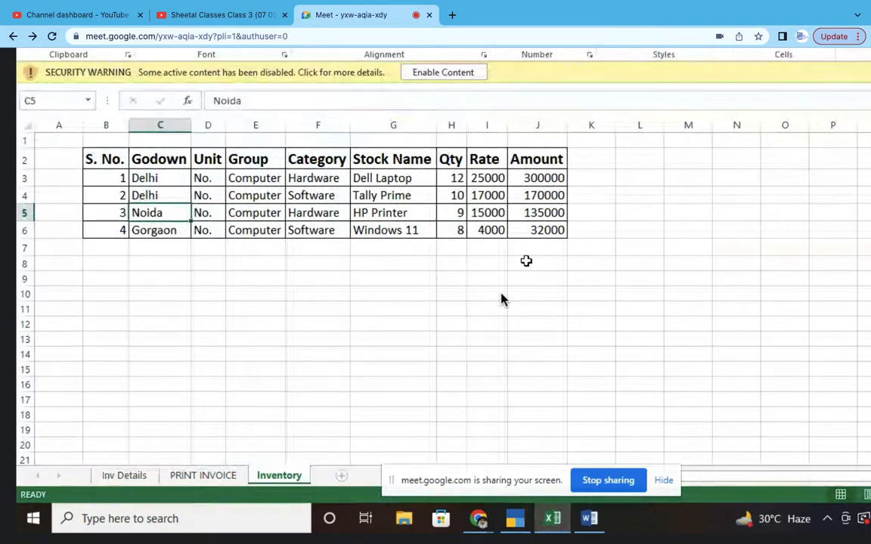
{"action": "key", "text": "alt+Tab"}
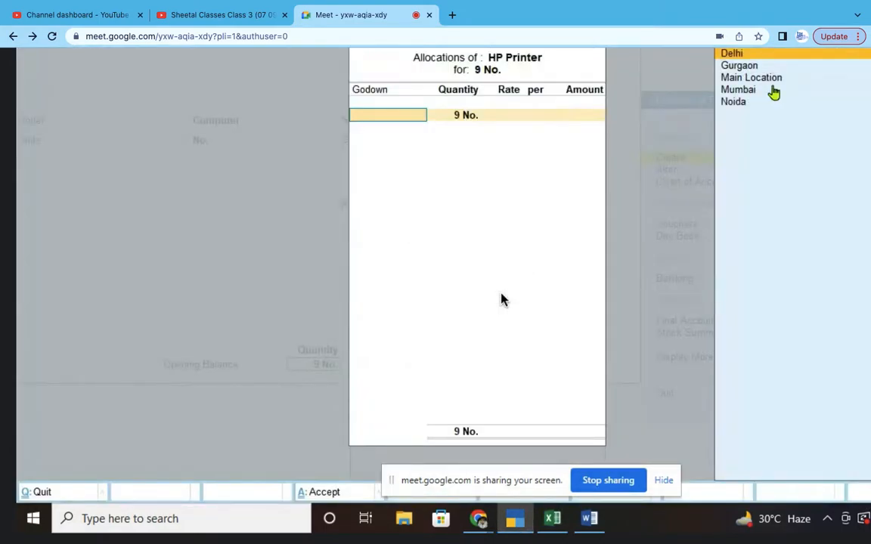
{"action": "left_click", "coordinate": [734, 102]}
{"action": "key", "text": "Return"}
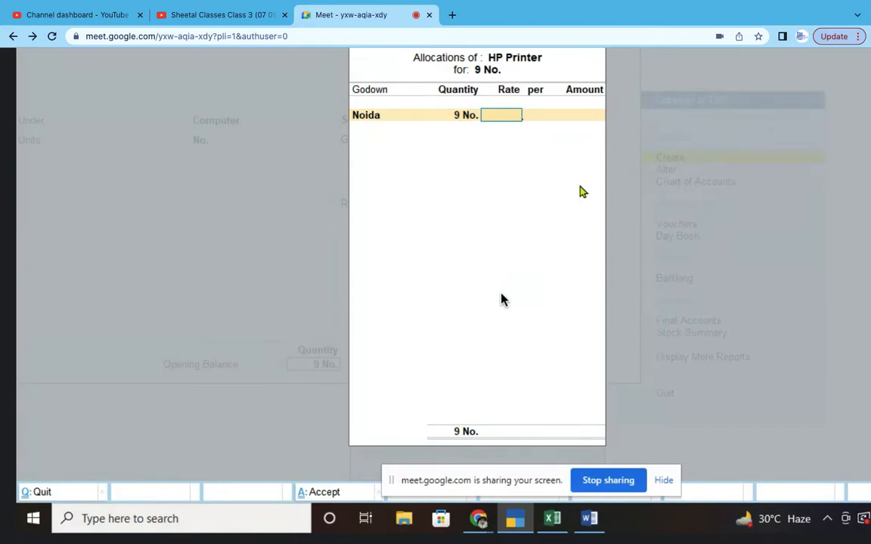
- Set the Noida allocation rate to 15000 for a 1,35,000 total and accept the item
{"action": "key", "text": "alt+Tab"}
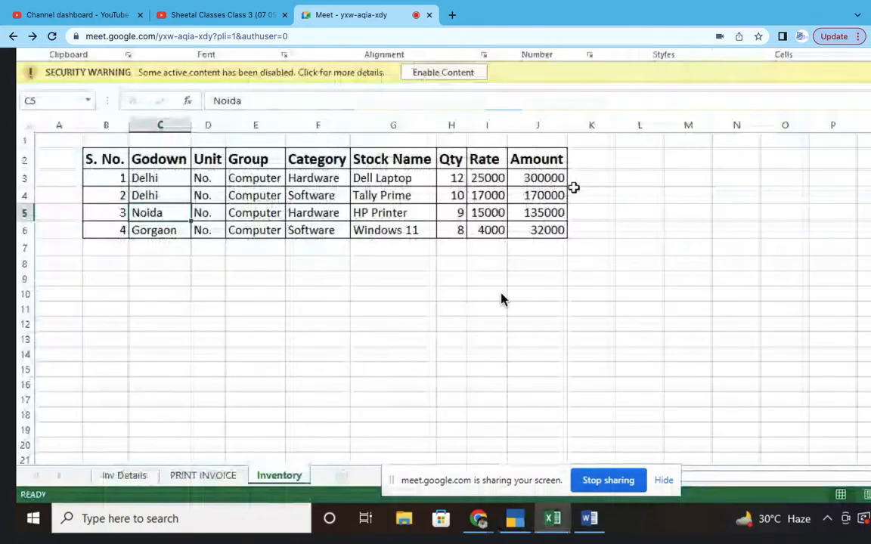
{"action": "left_click", "coordinate": [488, 217]}
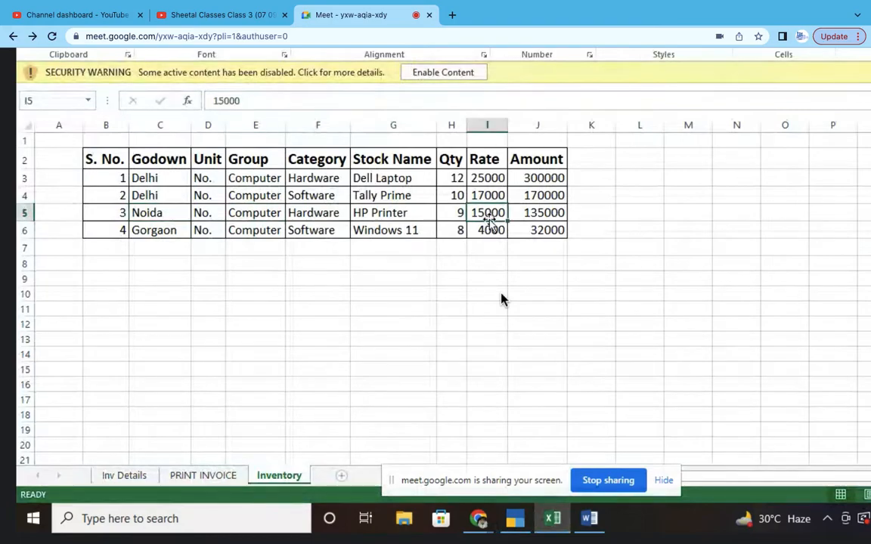
{"action": "key", "text": "alt+Tab"}
{"action": "type", "text": "15000"}
{"action": "key", "text": "Return"}
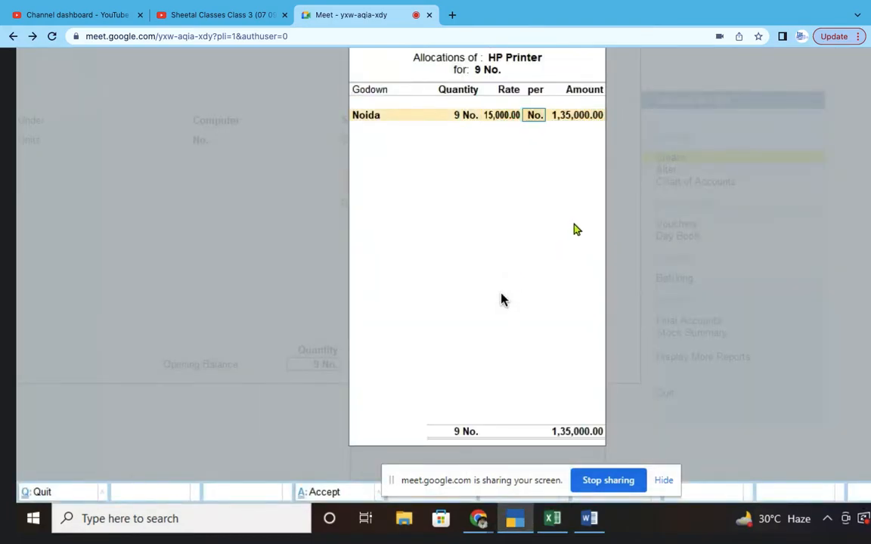
{"action": "key", "text": "Return"}
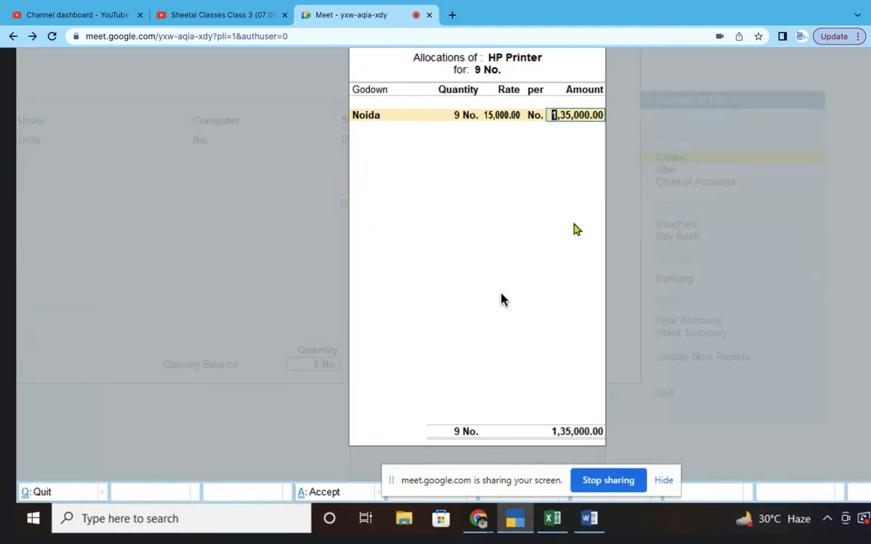
{"action": "key", "text": "Return"}
{"action": "key", "text": "Return"}
{"action": "key", "text": "Return"}
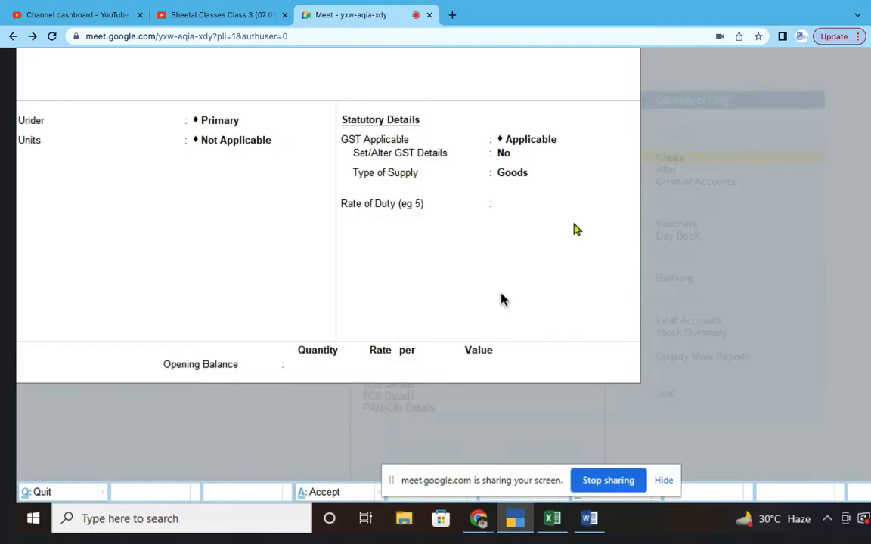
{"action": "key", "text": "alt+Tab"}
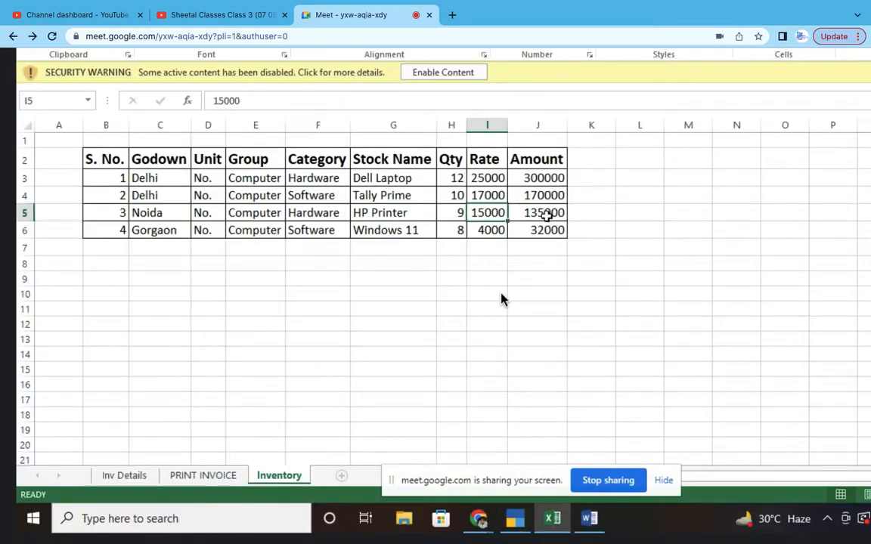
{"action": "left_click", "coordinate": [535, 215]}
{"action": "left_click", "coordinate": [486, 214]}
{"action": "left_click", "coordinate": [486, 122]}
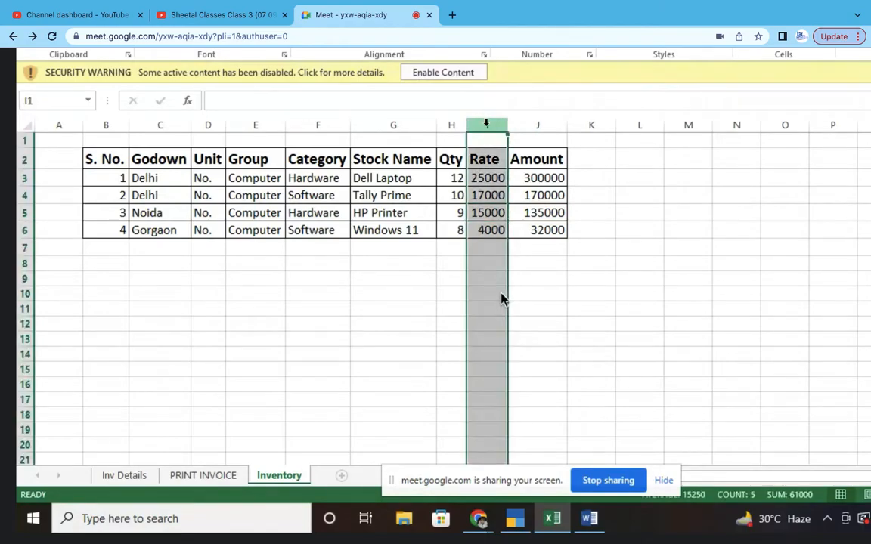
{"action": "left_click", "coordinate": [551, 125]}
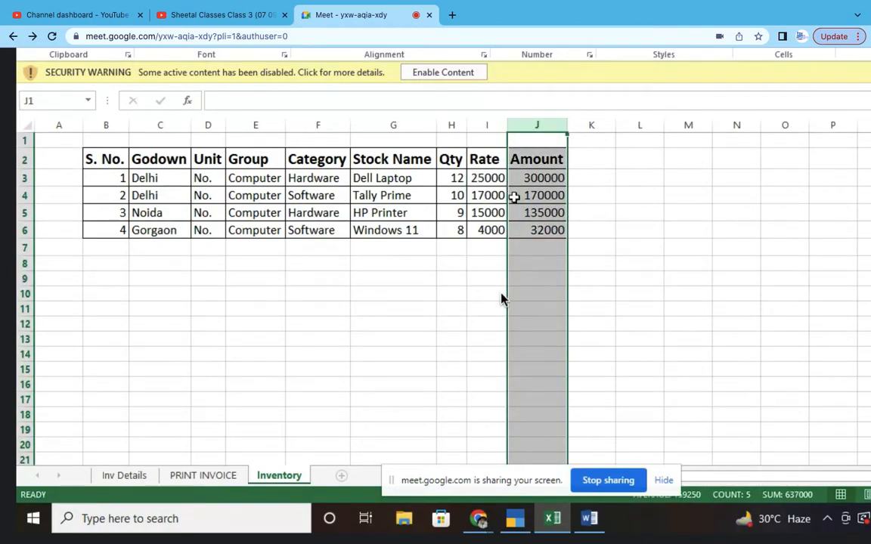
{"action": "left_click", "coordinate": [486, 124]}
{"action": "left_click", "coordinate": [549, 123]}
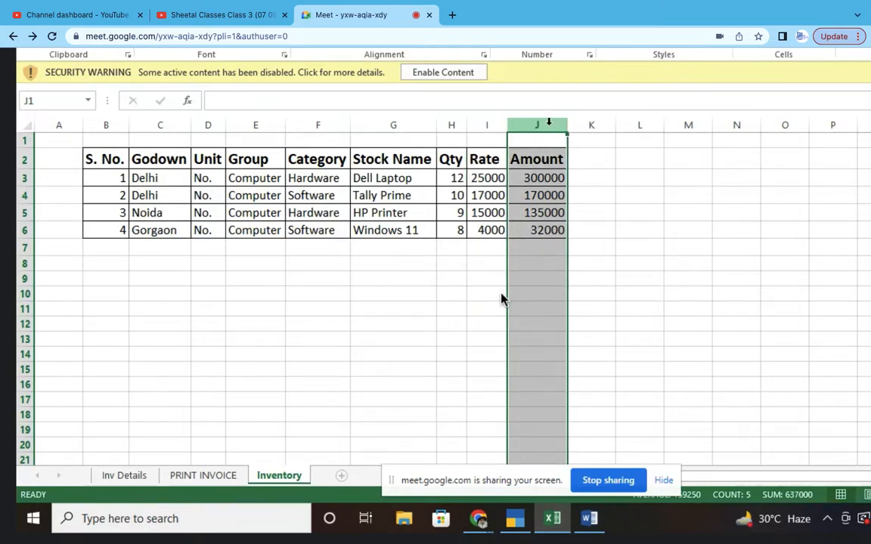
{"action": "left_click", "coordinate": [535, 125]}
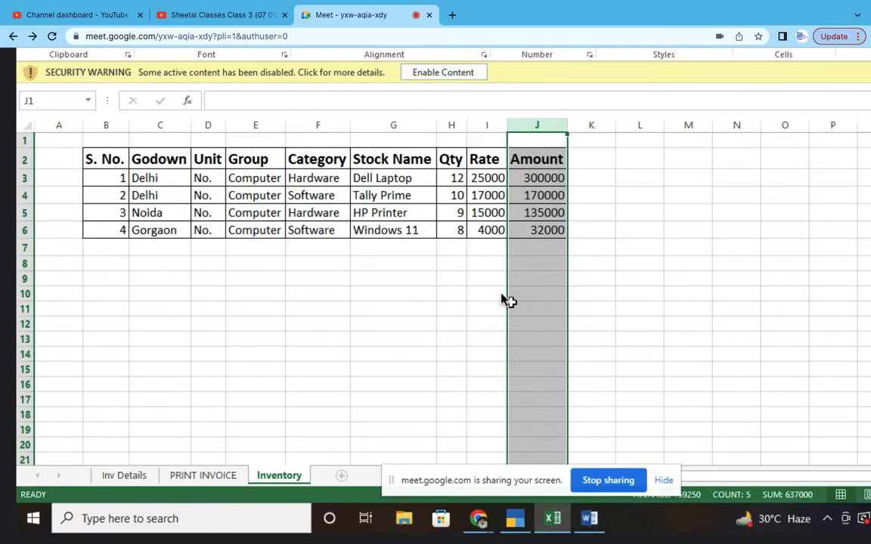
{"action": "left_click", "coordinate": [489, 125]}
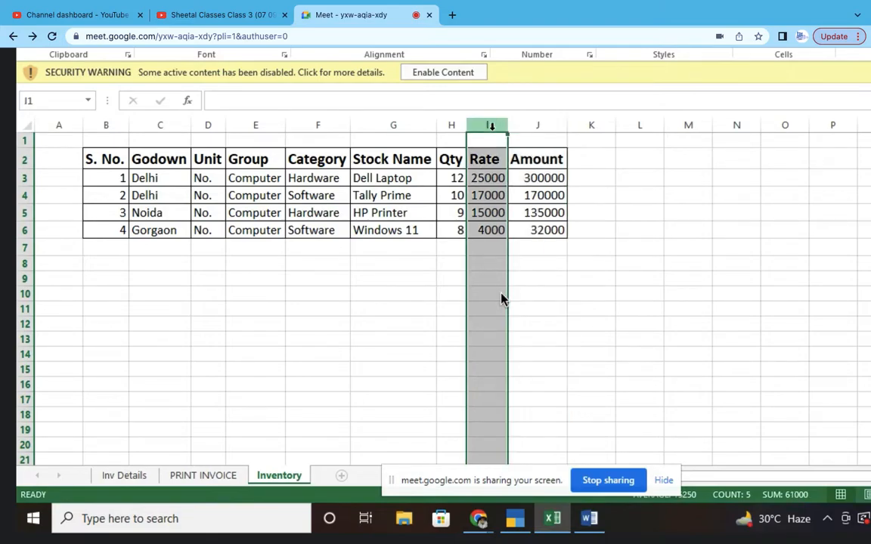
{"action": "left_click", "coordinate": [544, 125]}
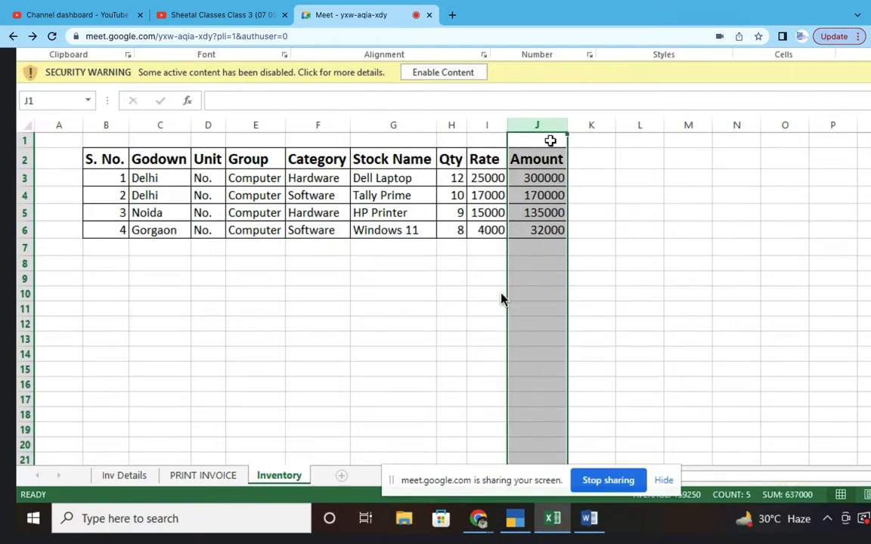
{"action": "left_click", "coordinate": [556, 262]}
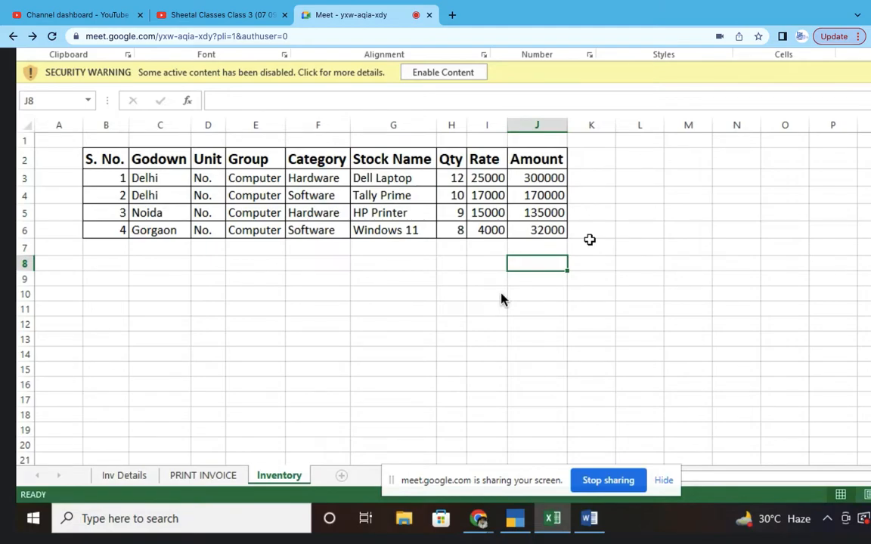
{"action": "key", "text": "alt+Tab"}
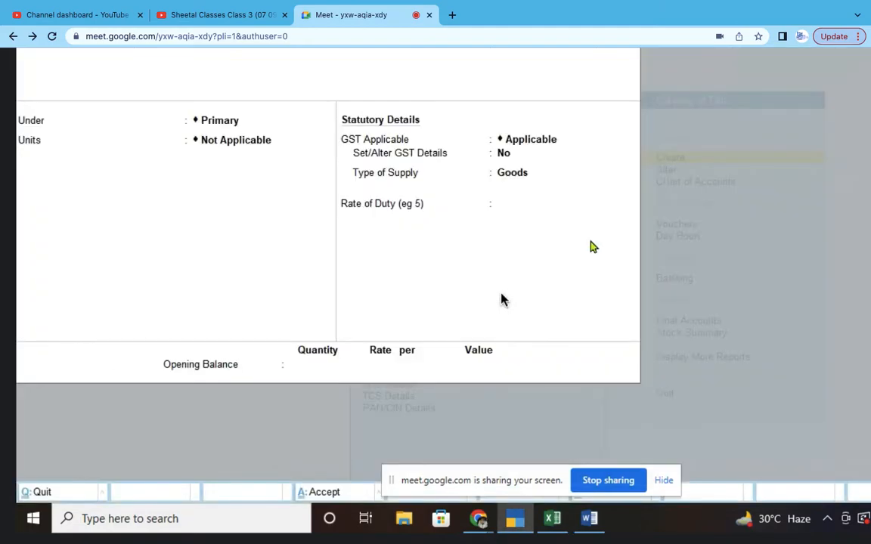
{"action": "key", "text": "alt+Tab"}
{"action": "left_click", "coordinate": [154, 230]}
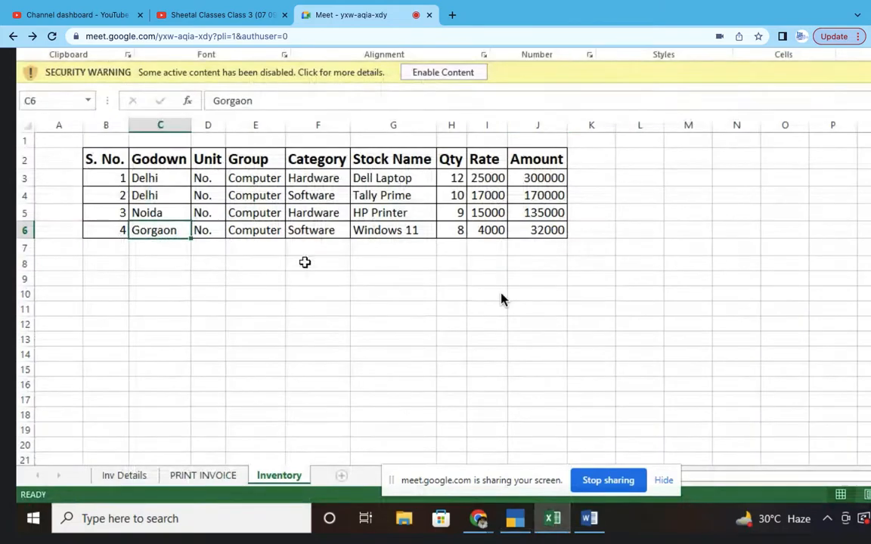
{"action": "left_click", "coordinate": [393, 230]}
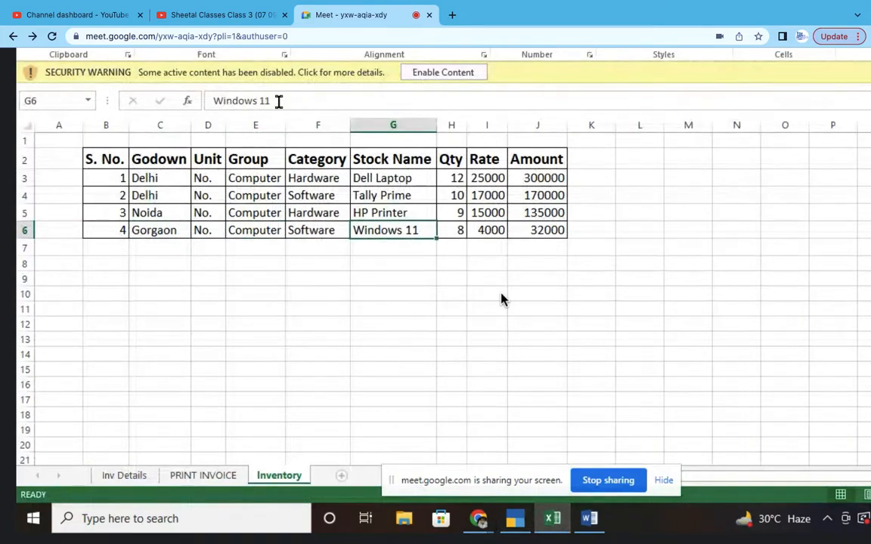
{"action": "left_click_drag", "start_coordinate": [278, 101], "coordinate": [208, 102]}
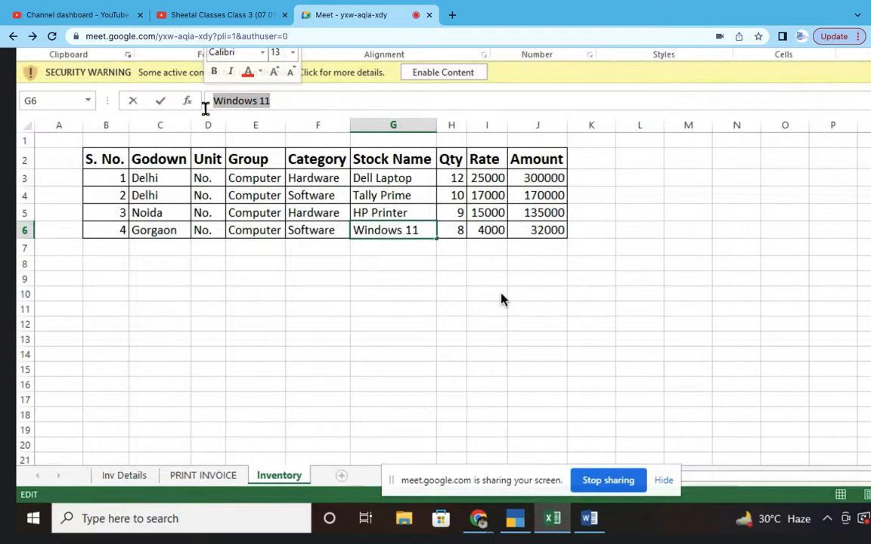
{"action": "key", "text": "alt+Tab"}
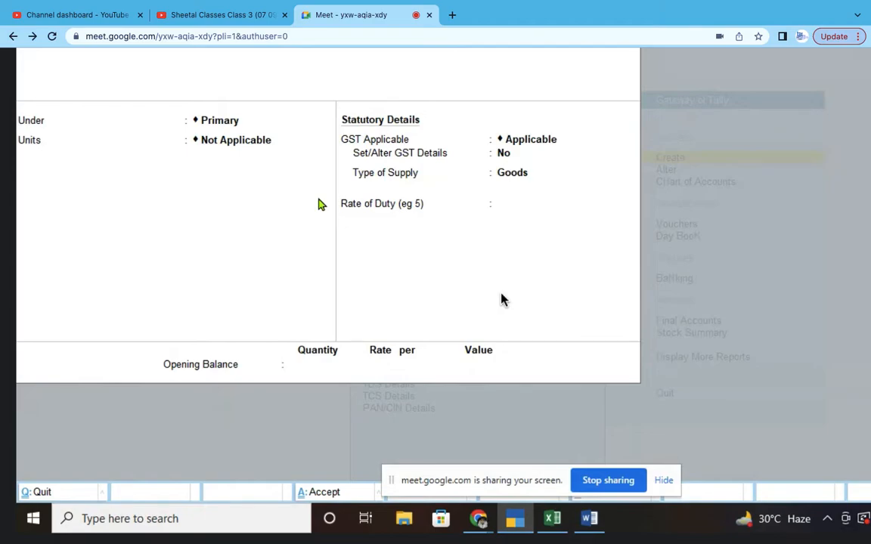
- Put Windows 11 under Computer, unit No., with taxable GST on value; admit a waiting caller
{"action": "key", "text": "Return"}
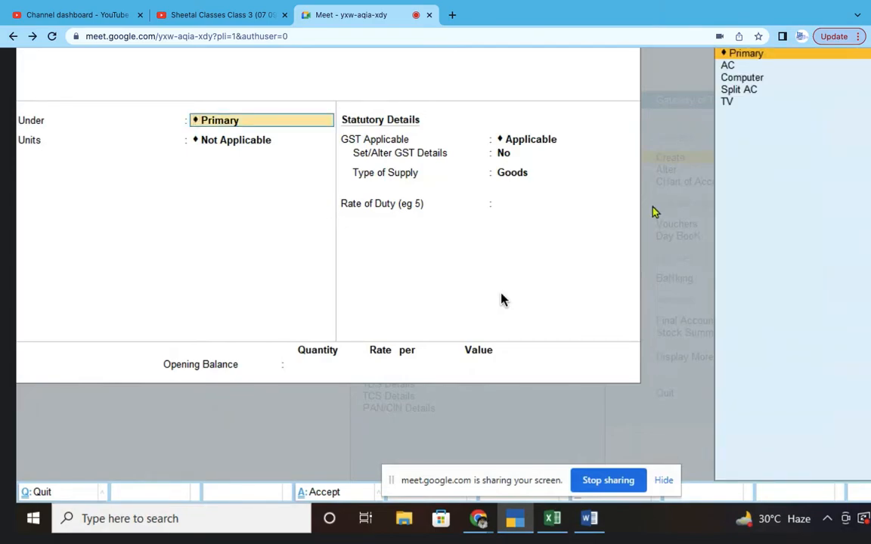
{"action": "left_click", "coordinate": [750, 79]}
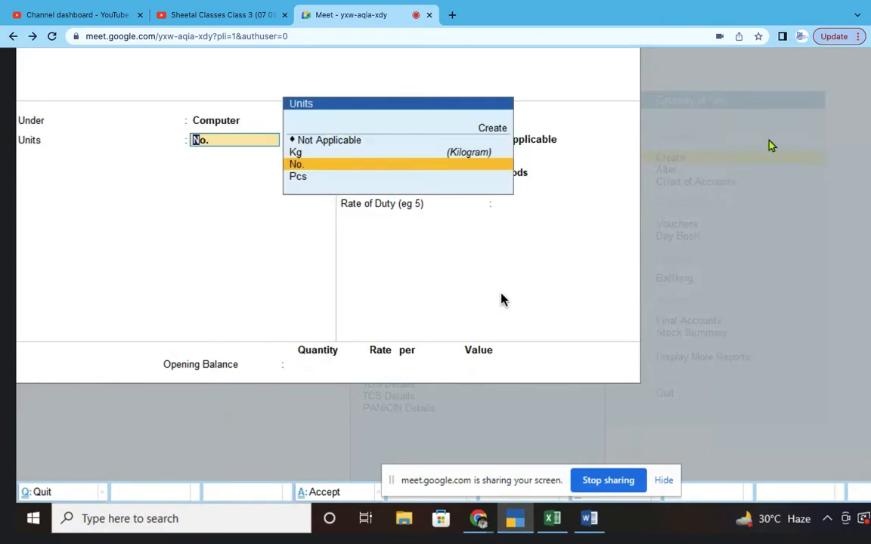
{"action": "key", "text": "Return"}
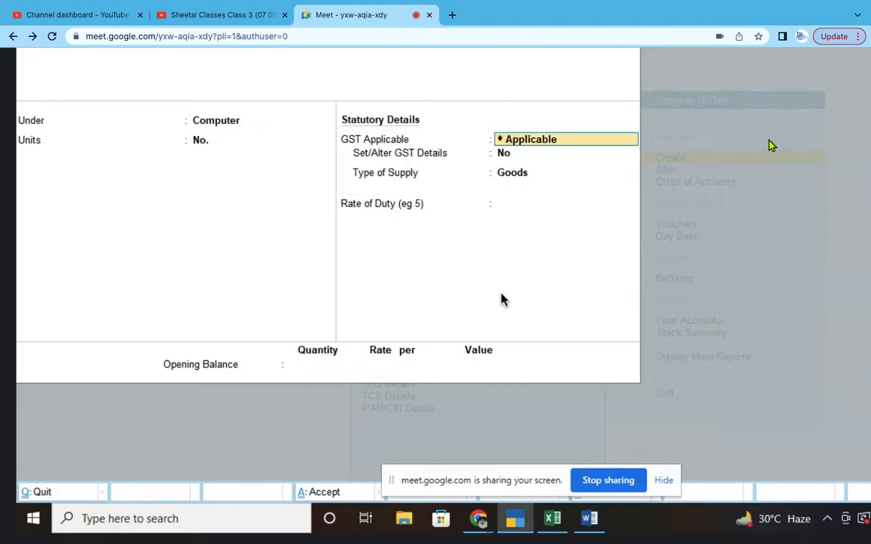
{"action": "key", "text": "Return"}
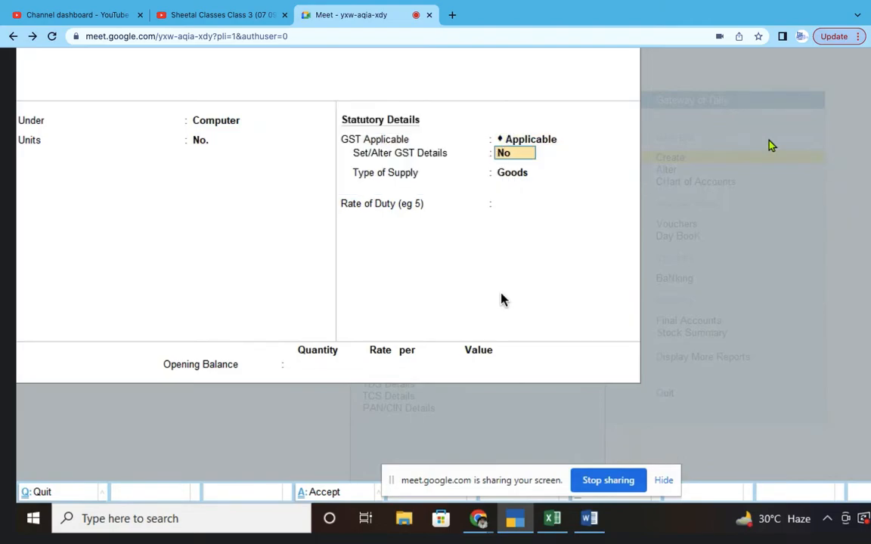
{"action": "key", "text": "y"}
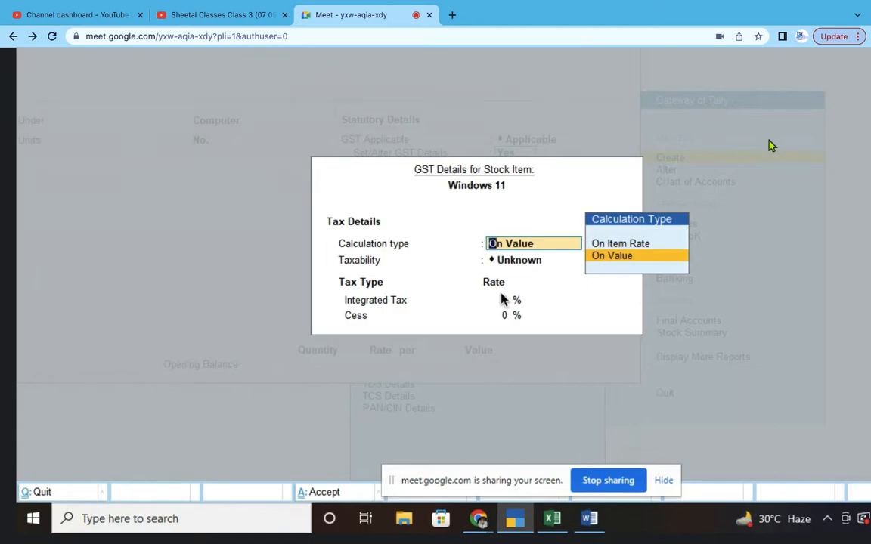
{"action": "key", "text": "Return"}
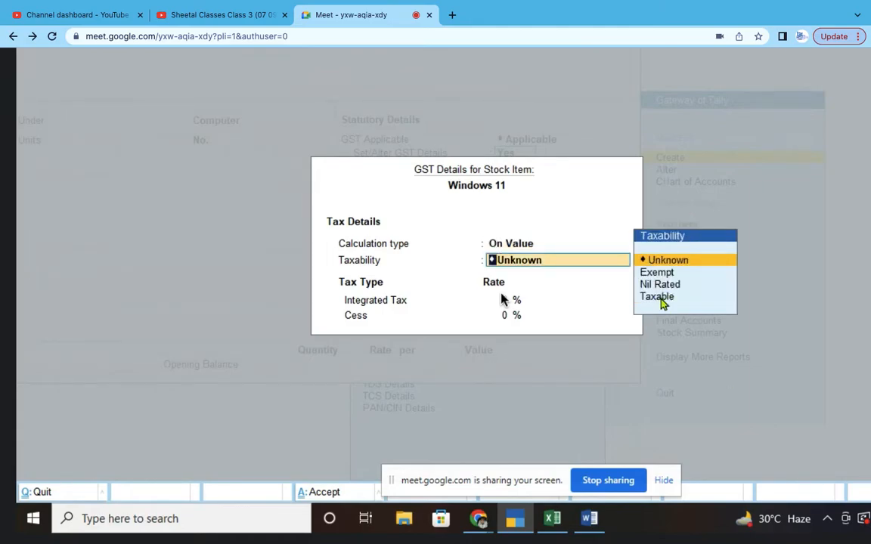
{"action": "left_click", "coordinate": [658, 299]}
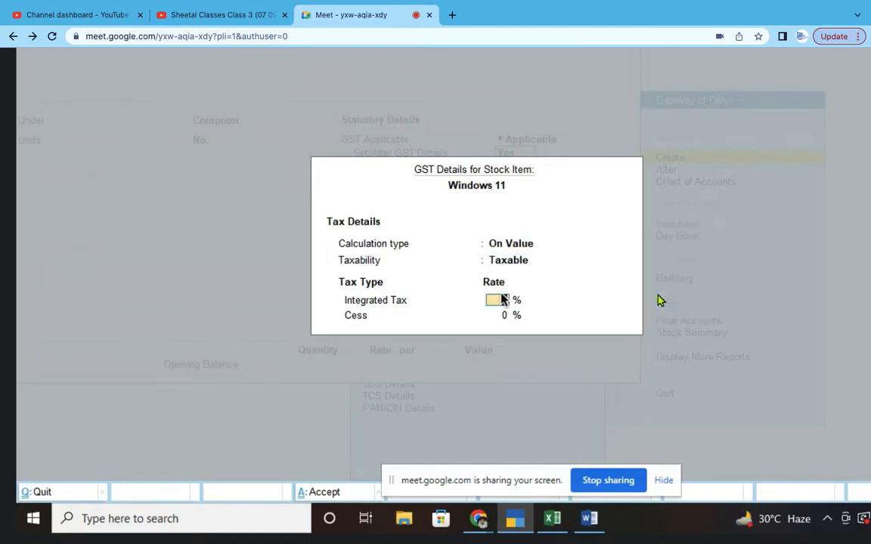
{"action": "key", "text": "Return"}
{"action": "key", "text": "Return"}
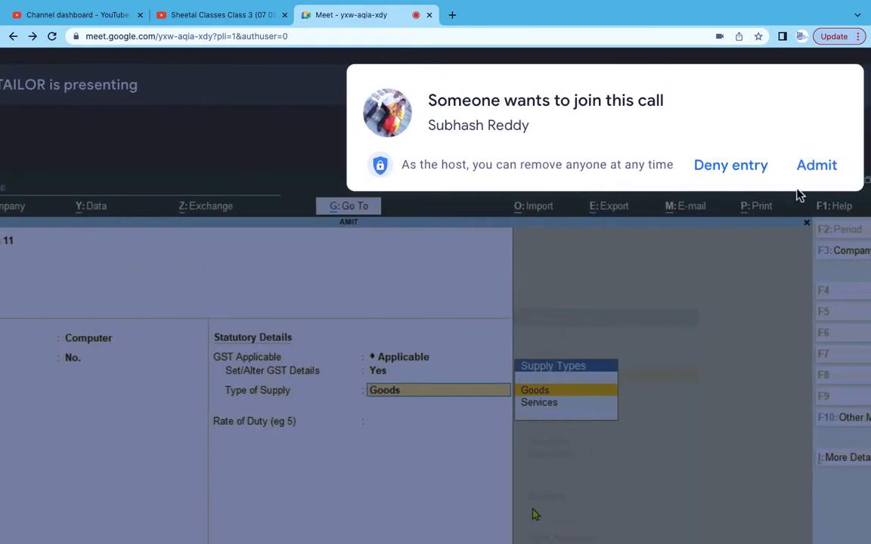
{"action": "left_click", "coordinate": [816, 168]}
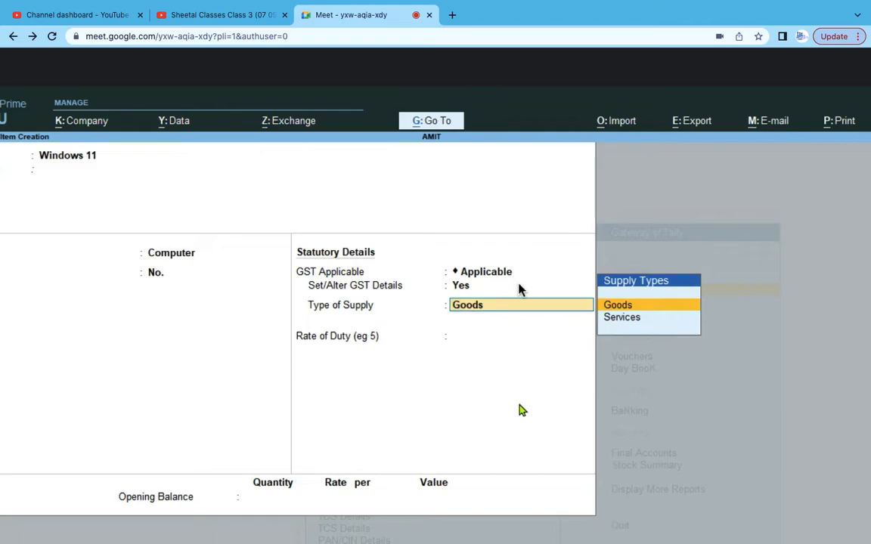
- Give Windows 11 Goods supply, an 18 rate of duty and an opening quantity of 8
{"action": "key", "text": "Return"}
{"action": "key", "text": "Return"}
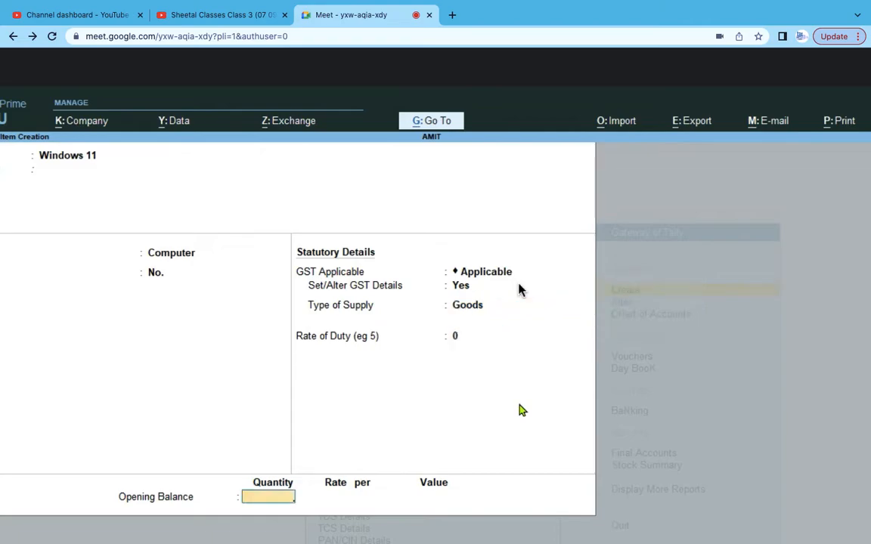
{"action": "left_click", "coordinate": [453, 337]}
{"action": "type", "text": "18"}
{"action": "key", "text": "Return"}
{"action": "key", "text": "alt+Tab"}
{"action": "key", "text": "alt+Tab"}
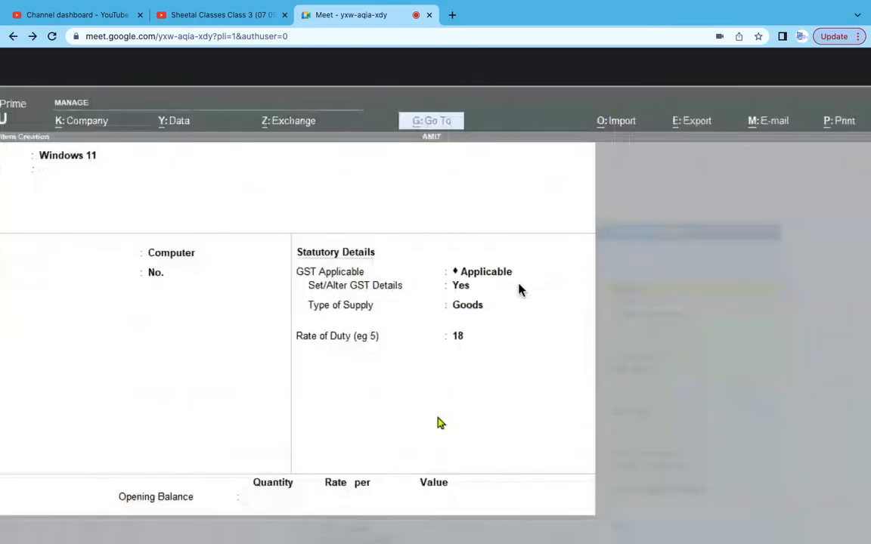
{"action": "type", "text": "8"}
{"action": "key", "text": "Return"}
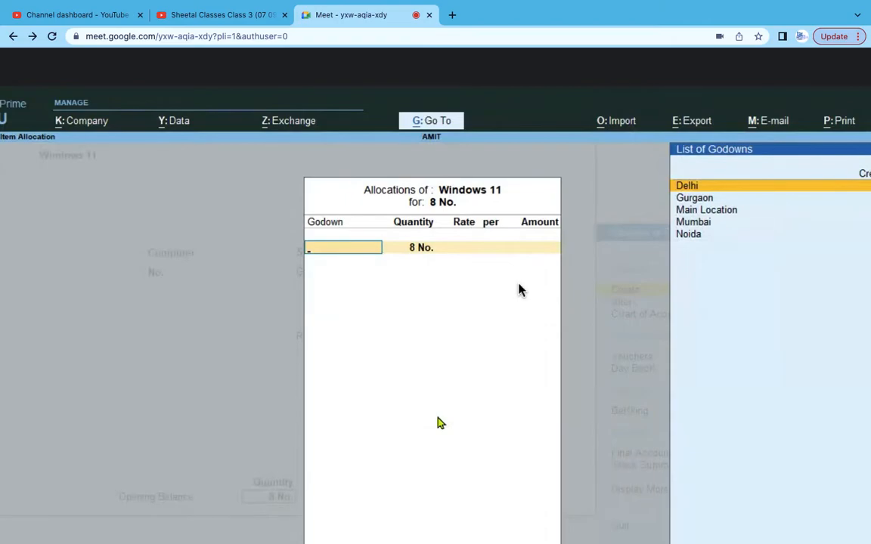
- Allocate the 8 No. to the Gurgaon godown at 4000 each, totalling 32,000
{"action": "key", "text": "alt+Tab"}
{"action": "key", "text": "alt+Tab"}
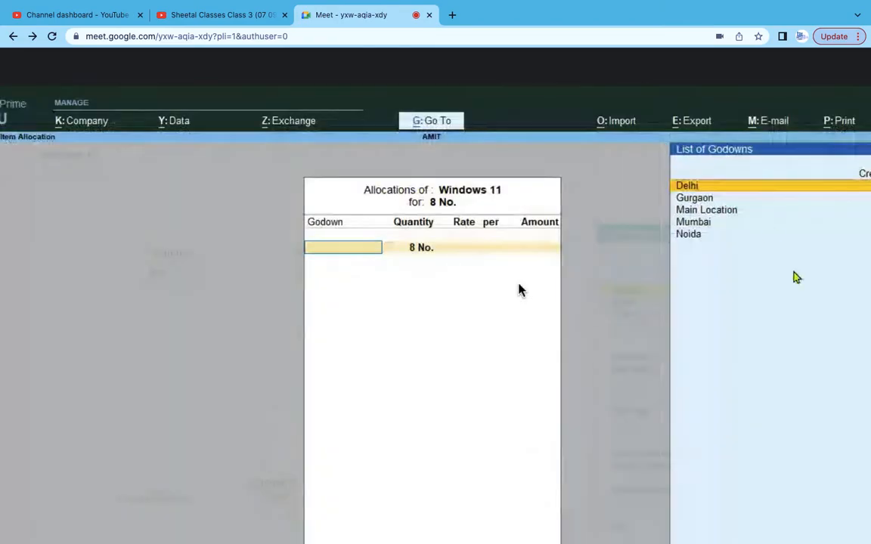
{"action": "left_click", "coordinate": [709, 201]}
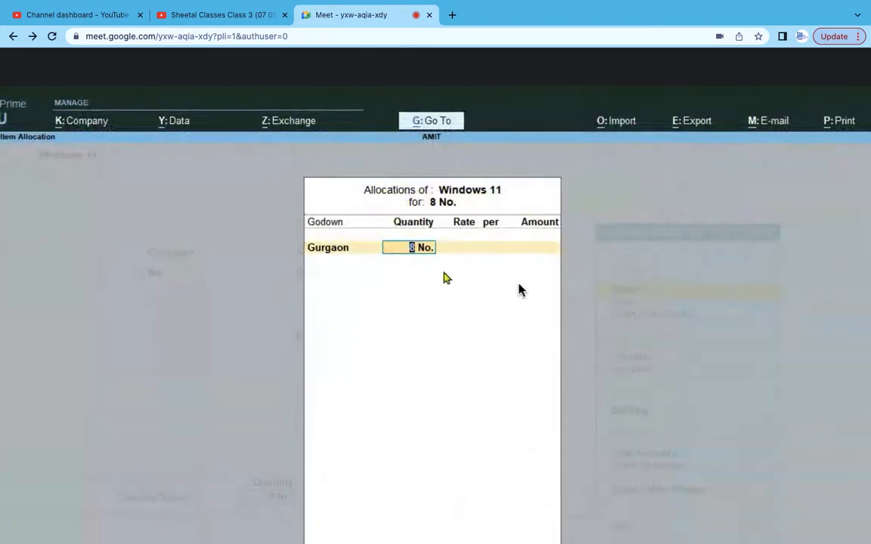
{"action": "key", "text": "Return"}
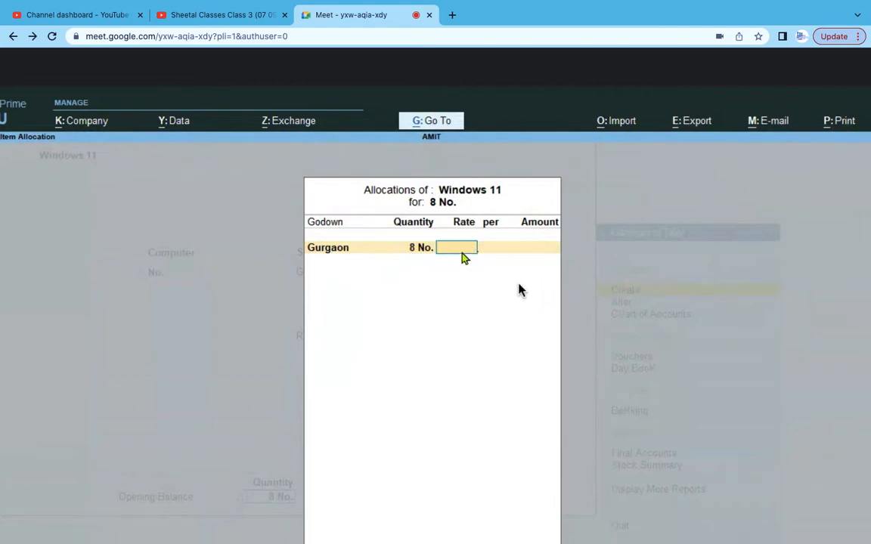
{"action": "key", "text": "alt+Tab"}
{"action": "key", "text": "Right"}
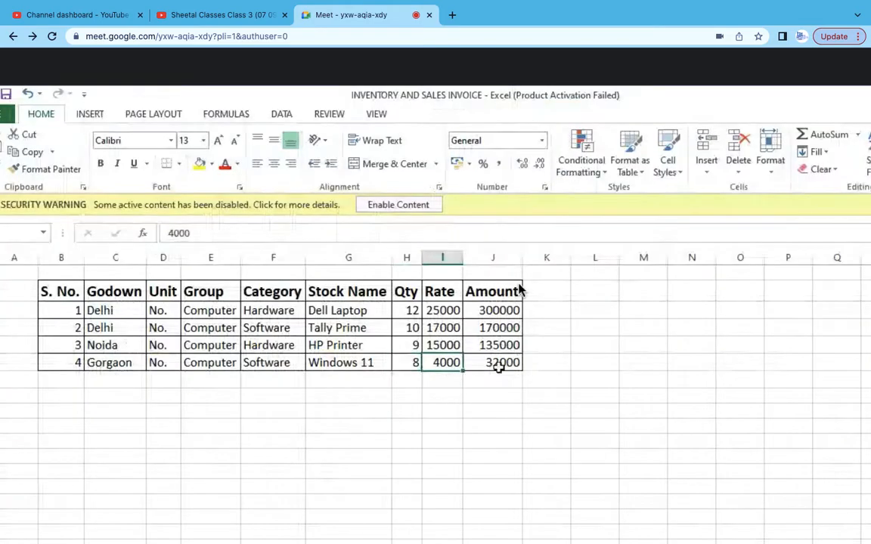
{"action": "key", "text": "alt+Tab"}
{"action": "type", "text": "4000"}
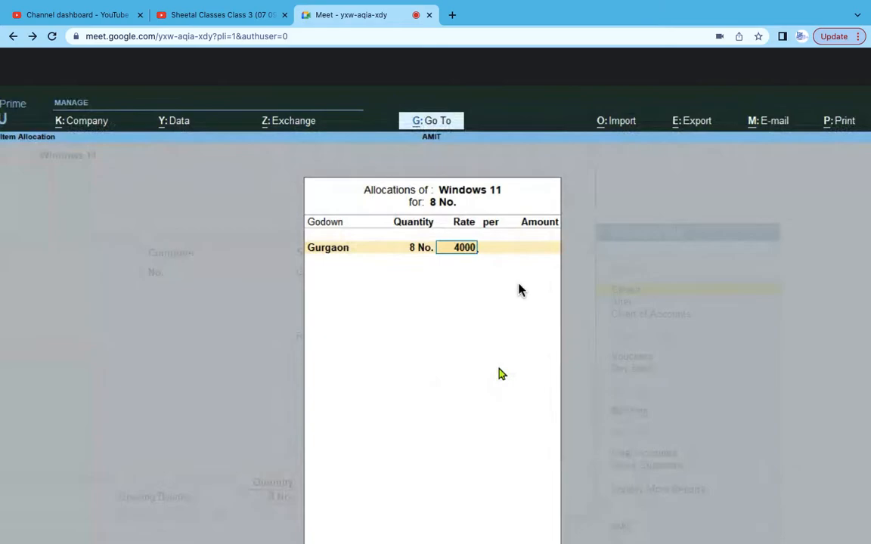
{"action": "key", "text": "Return"}
{"action": "key", "text": "Return"}
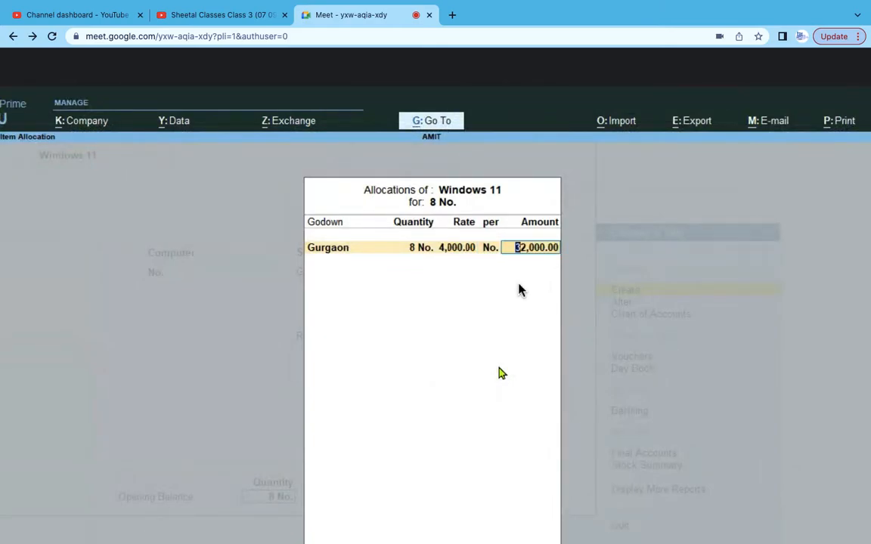
{"action": "key", "text": "Return"}
{"action": "key", "text": "Return"}
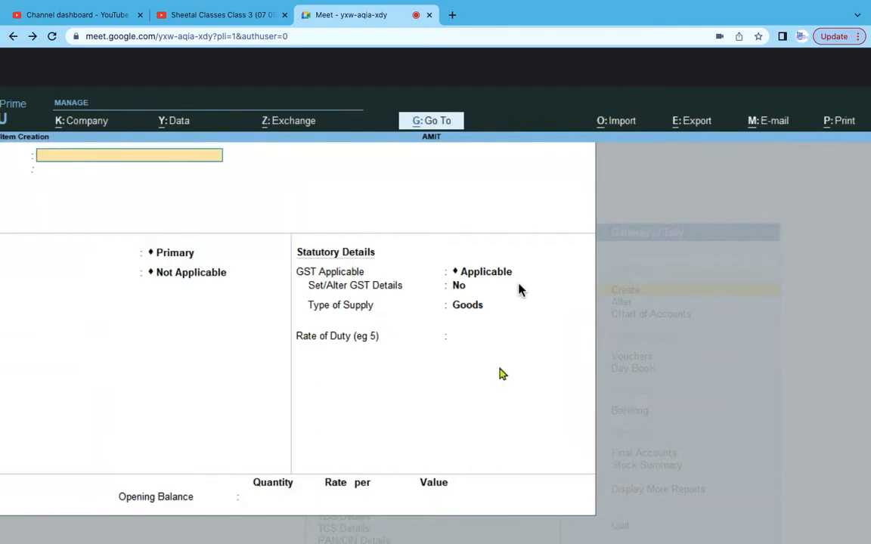
- Quit stock item creation and open the Stock Summary report
{"action": "key", "text": "Escape"}
{"action": "key", "text": "Return"}
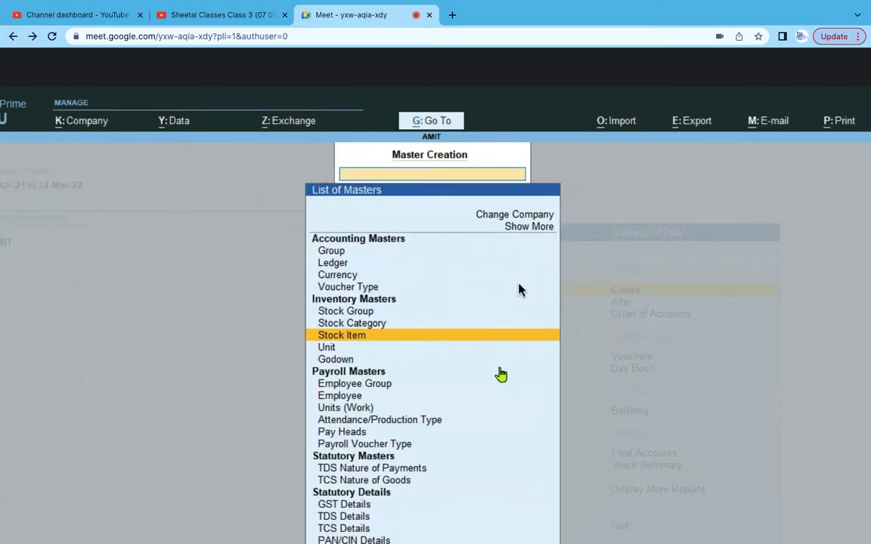
{"action": "key", "text": "Escape"}
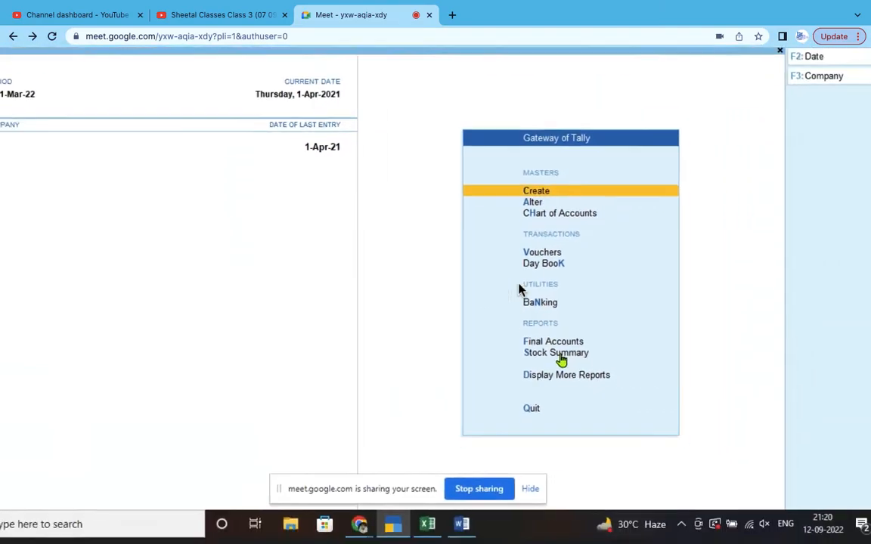
{"action": "left_click", "coordinate": [564, 349]}
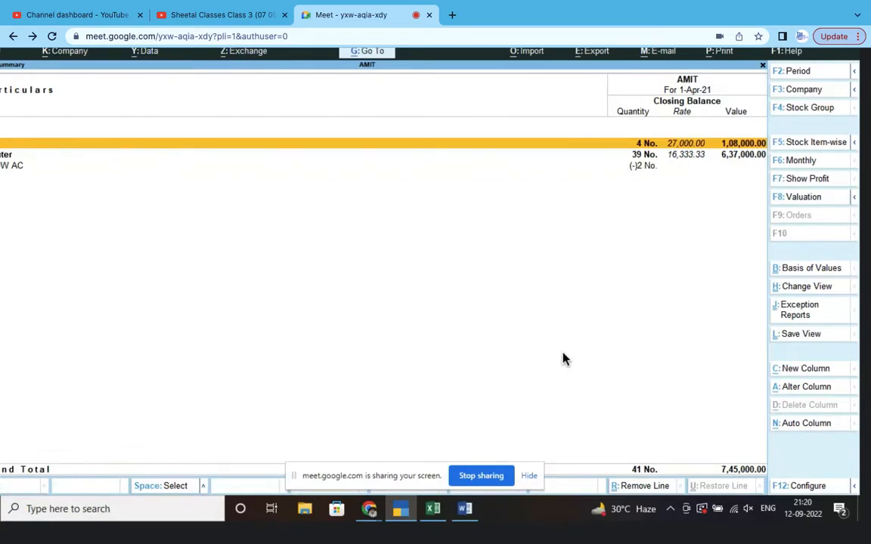
- Drill into the Computer group to review Dell Laptop and HP Printer vouchers, then back out
{"action": "left_click", "coordinate": [4, 156]}
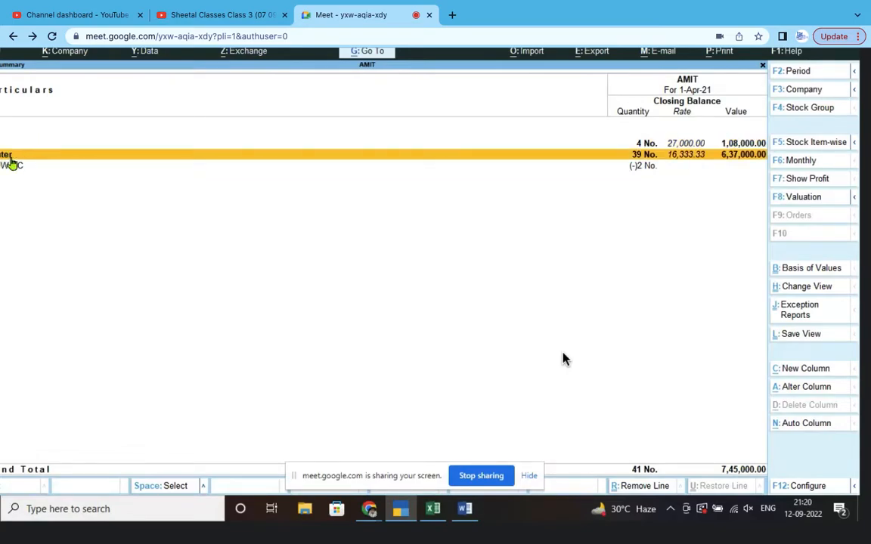
{"action": "left_click", "coordinate": [12, 156]}
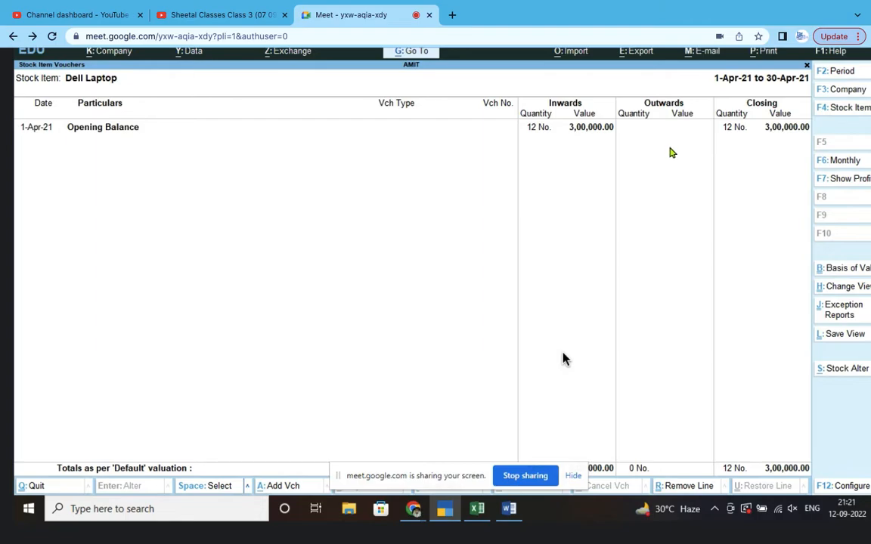
{"action": "key", "text": "Escape"}
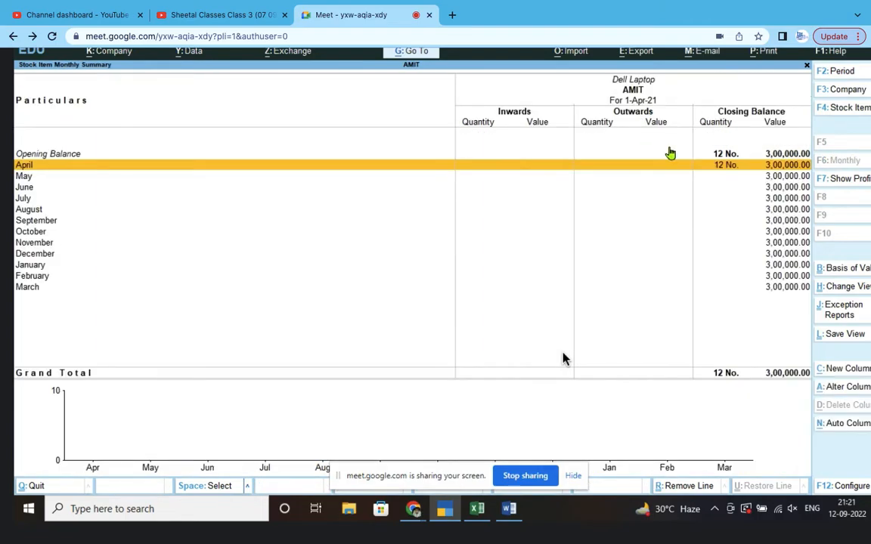
{"action": "key", "text": "Escape"}
{"action": "left_click", "coordinate": [42, 165]}
{"action": "key", "text": "Return"}
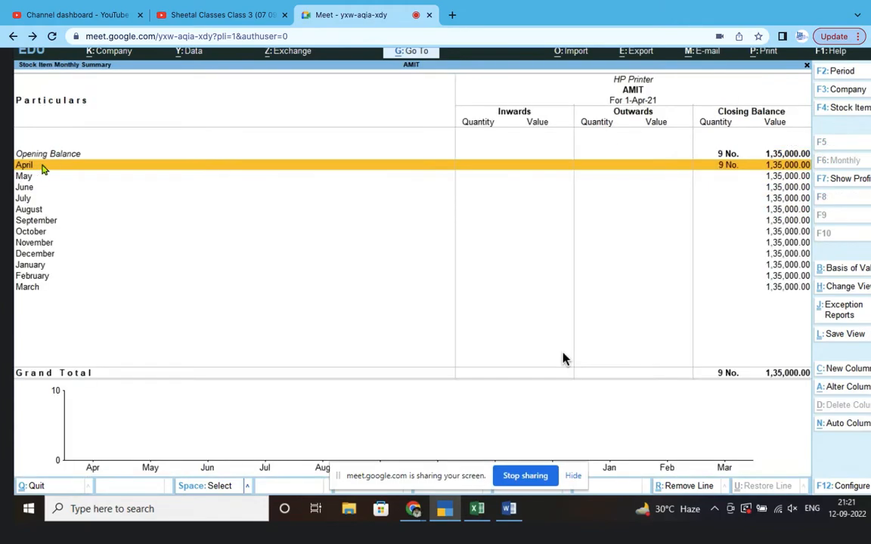
{"action": "key", "text": "Return"}
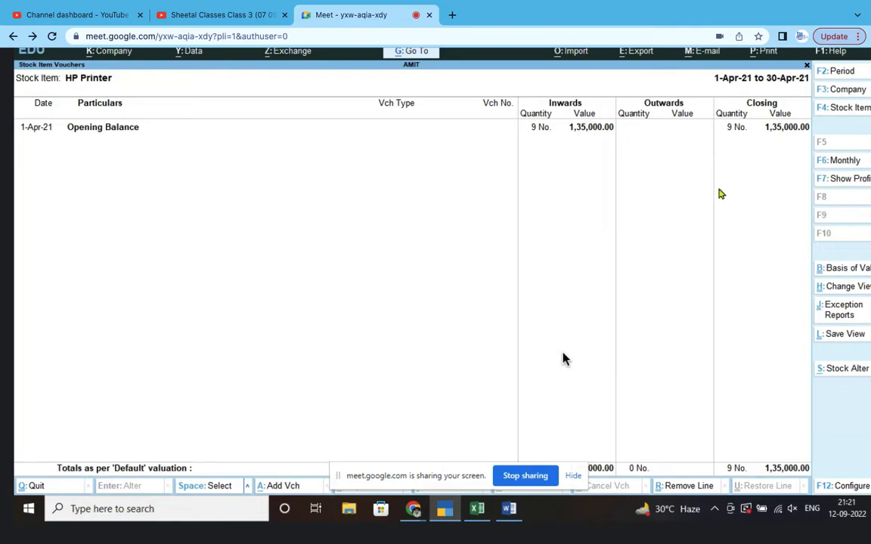
{"action": "key", "text": "Escape"}
{"action": "key", "text": "Escape"}
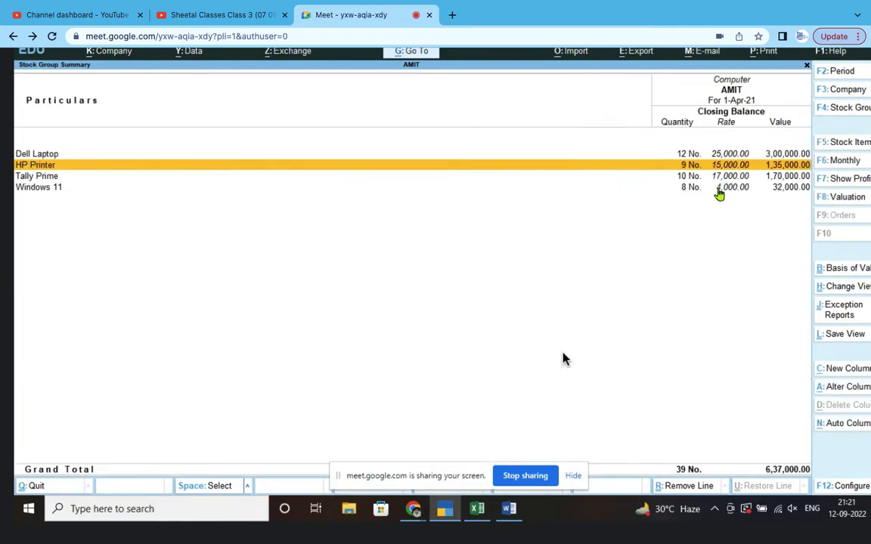
{"action": "key", "text": "Escape"}
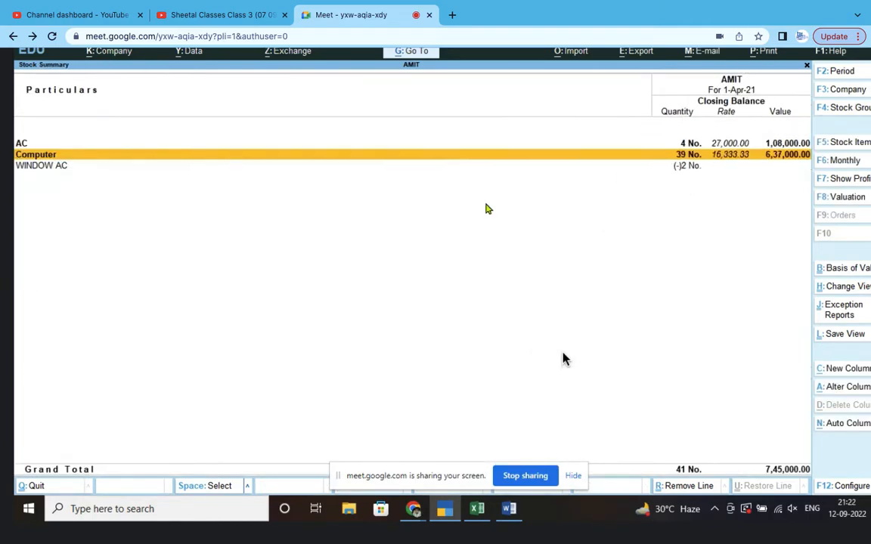
{"action": "key", "text": "Escape"}
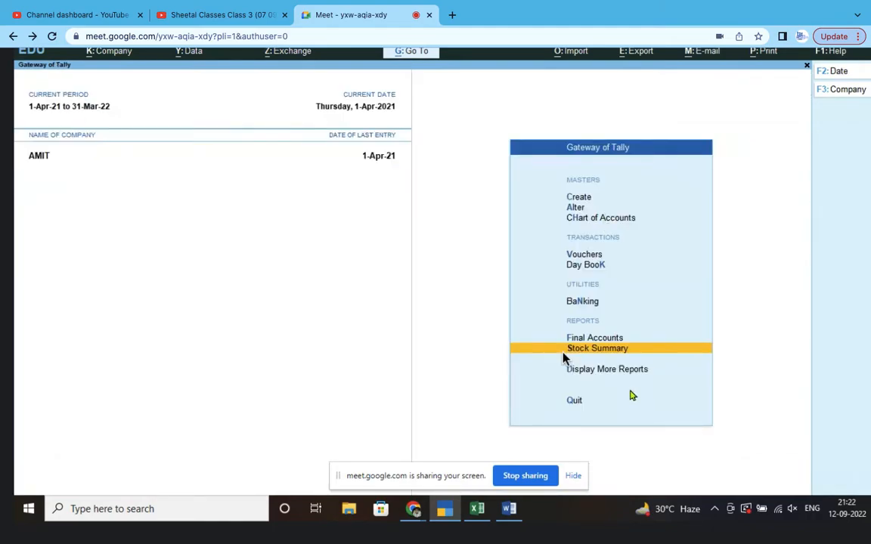
- Open the Stock Item Summary under Inventory Books
{"action": "left_click", "coordinate": [580, 376]}
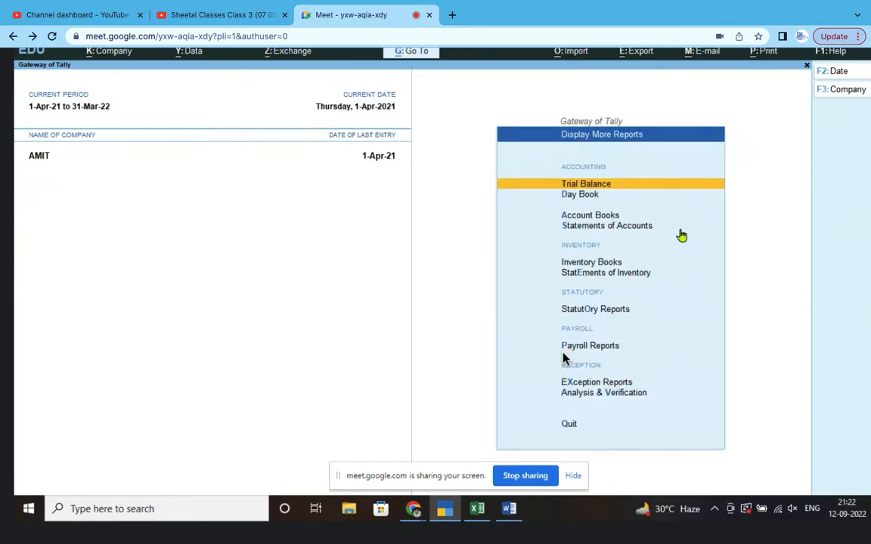
{"action": "left_click", "coordinate": [609, 265]}
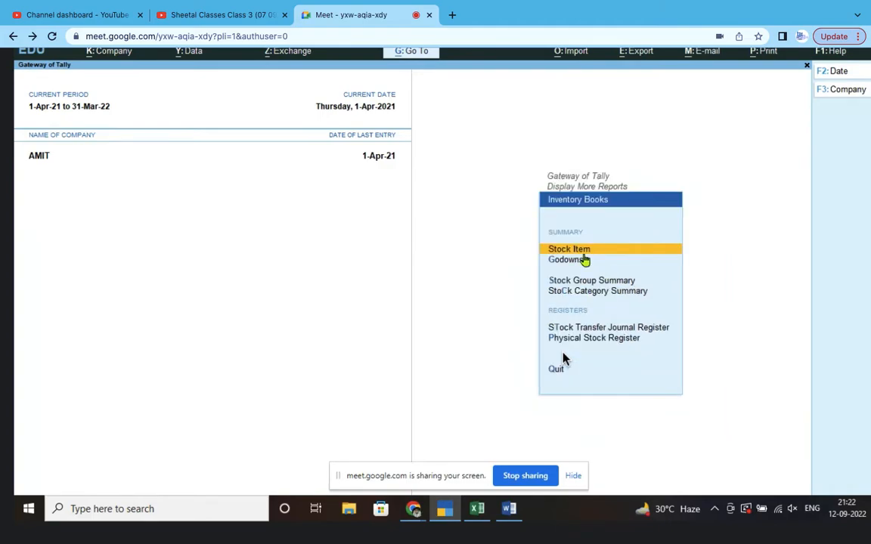
{"action": "left_click", "coordinate": [579, 251]}
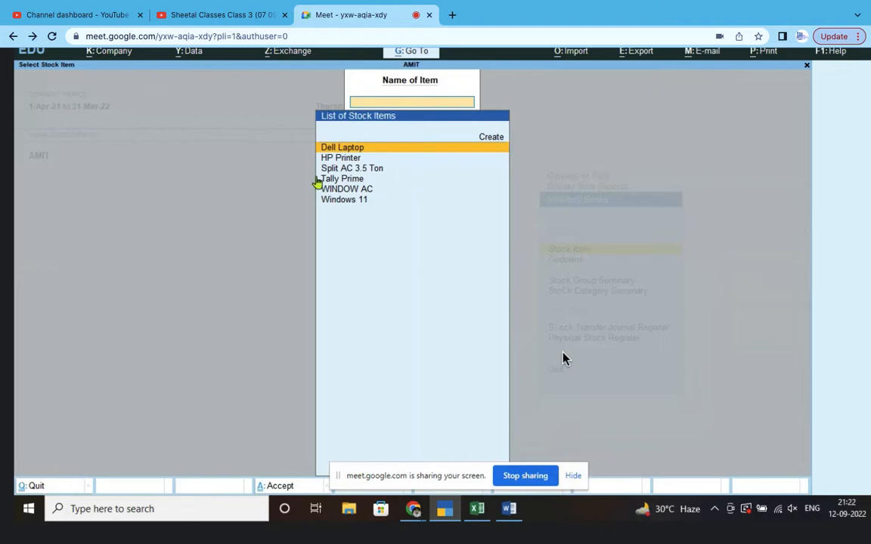
- Check the HP Printer and Windows 11 monthly summaries, then close the item list
{"action": "key", "text": "Down"}
{"action": "left_click", "coordinate": [355, 162]}
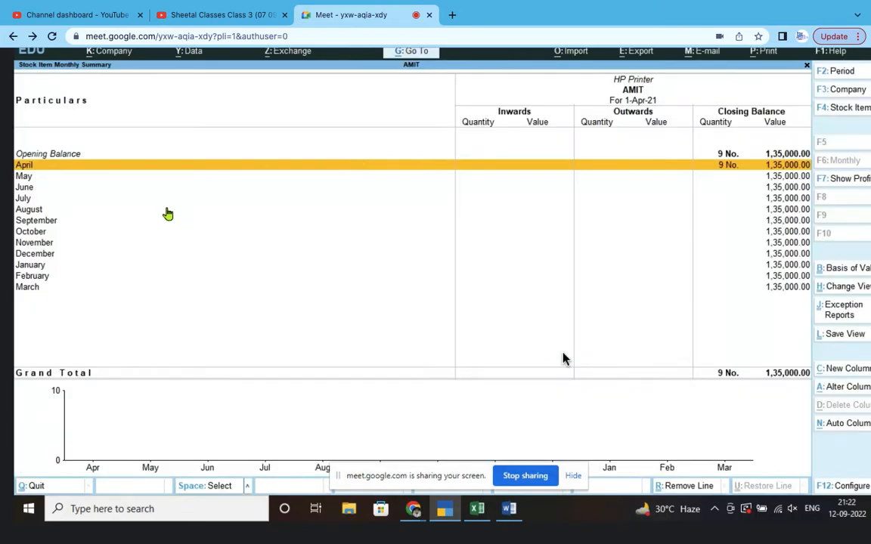
{"action": "key", "text": "Escape"}
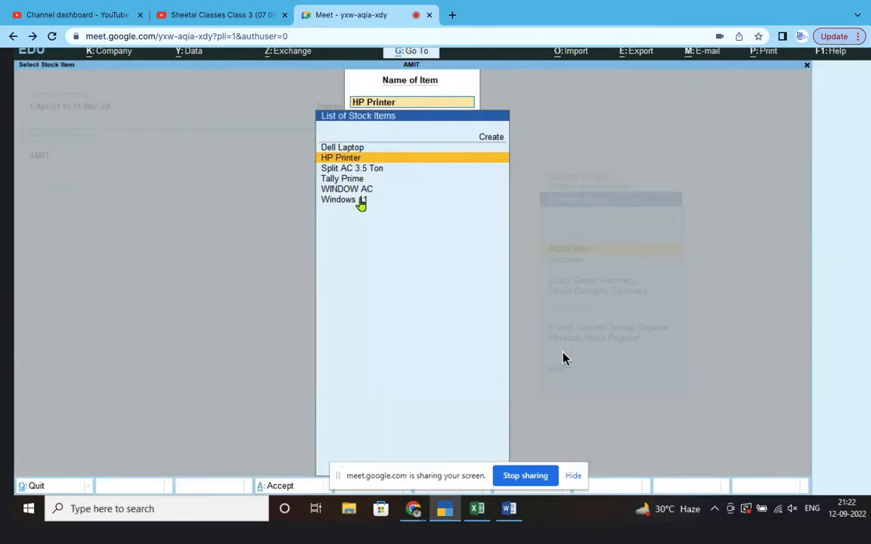
{"action": "left_click", "coordinate": [358, 200]}
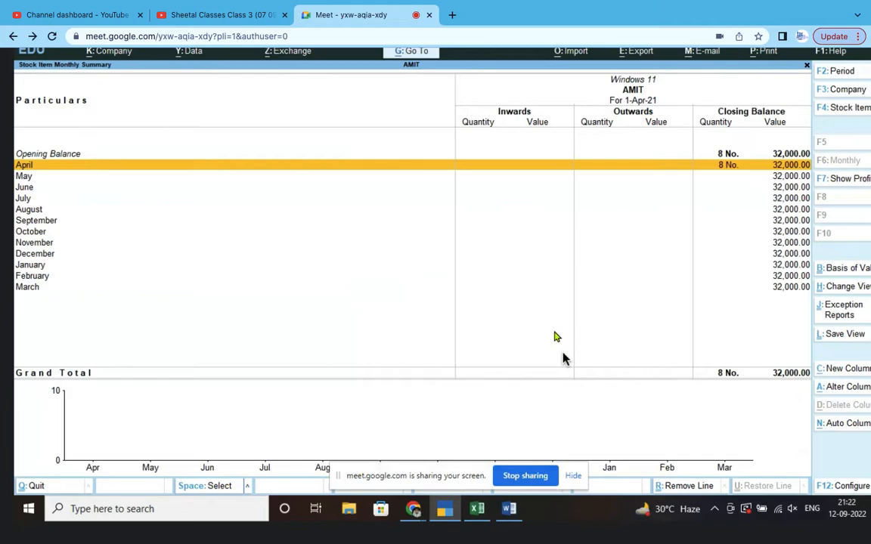
{"action": "key", "text": "Escape"}
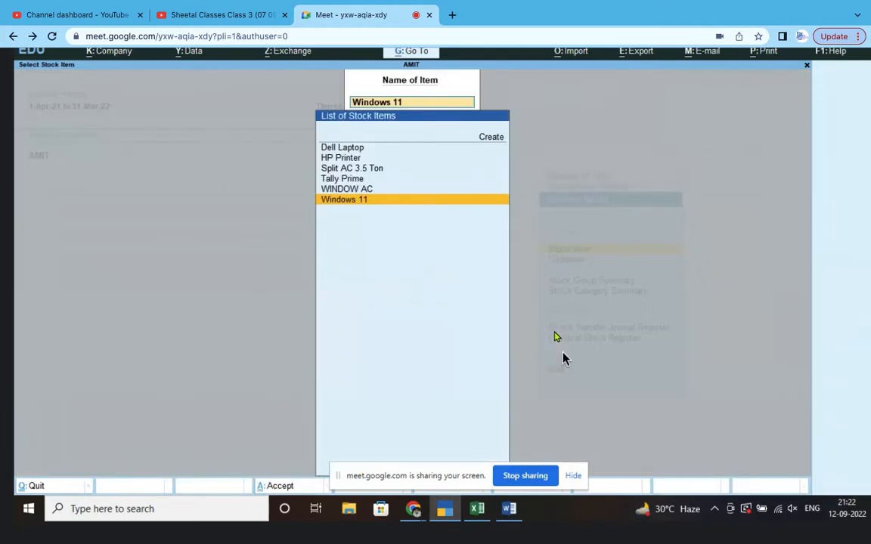
{"action": "key", "text": "Escape"}
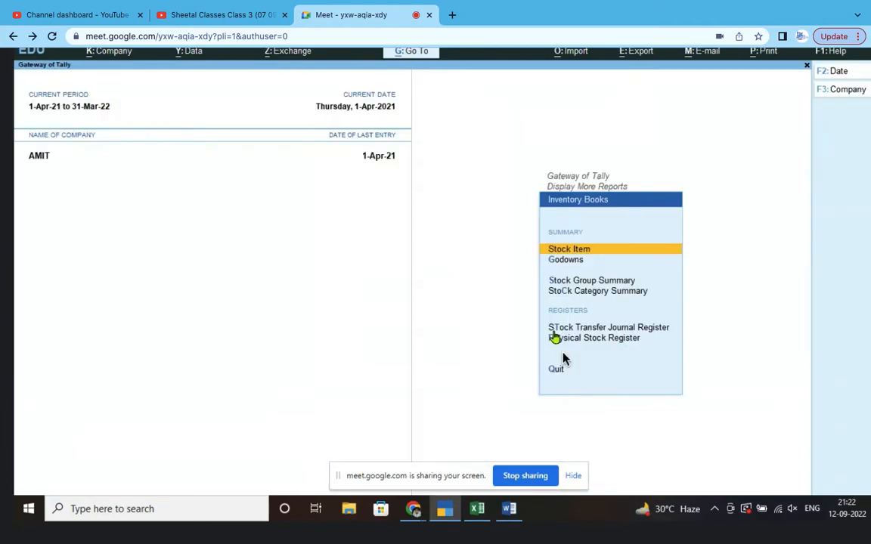
{"action": "left_click", "coordinate": [574, 262]}
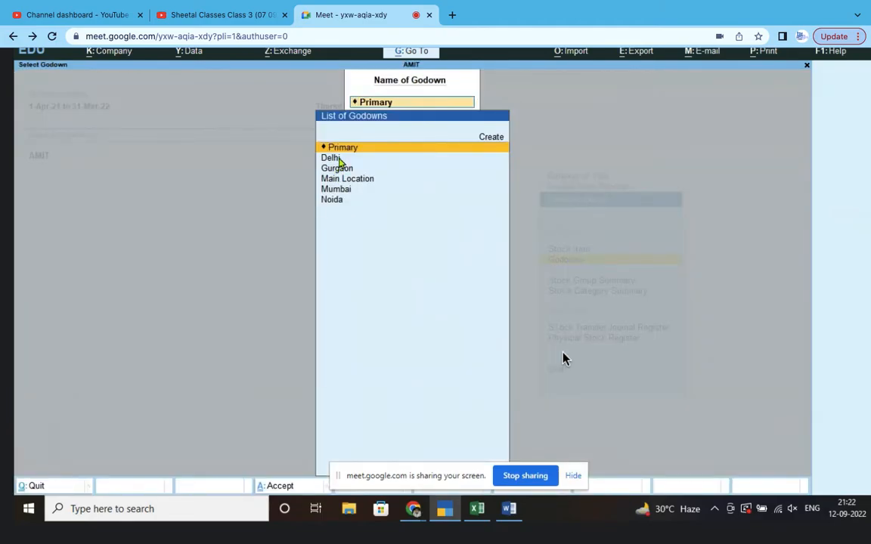
{"action": "left_click", "coordinate": [337, 159]}
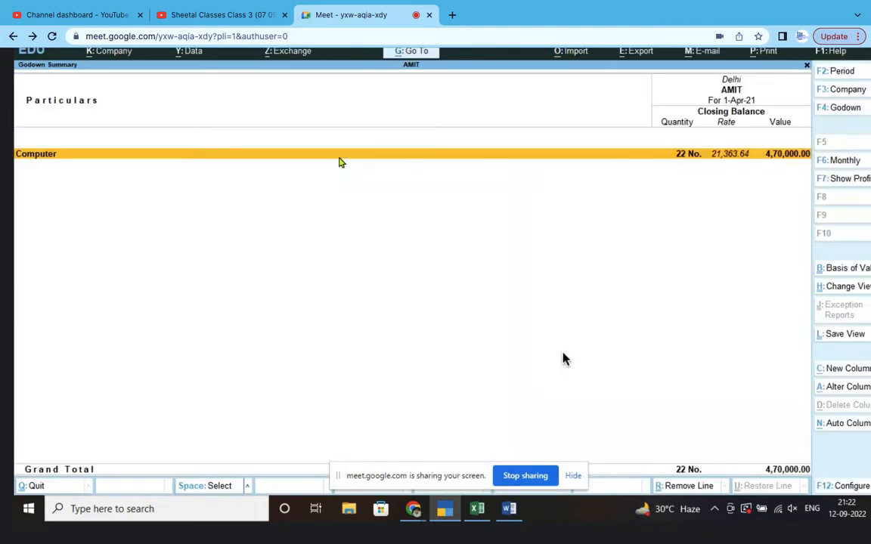
{"action": "left_click", "coordinate": [63, 160]}
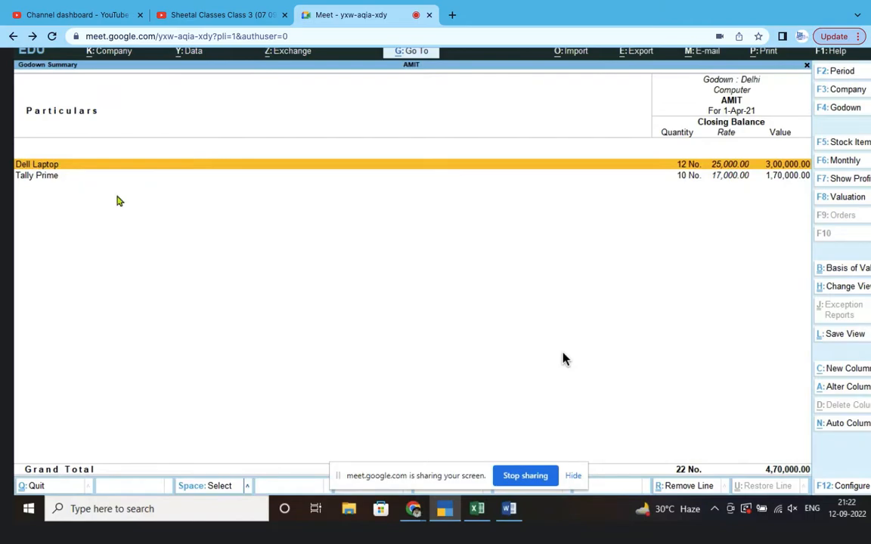
{"action": "key", "text": "Escape"}
{"action": "key", "text": "shift+Return"}
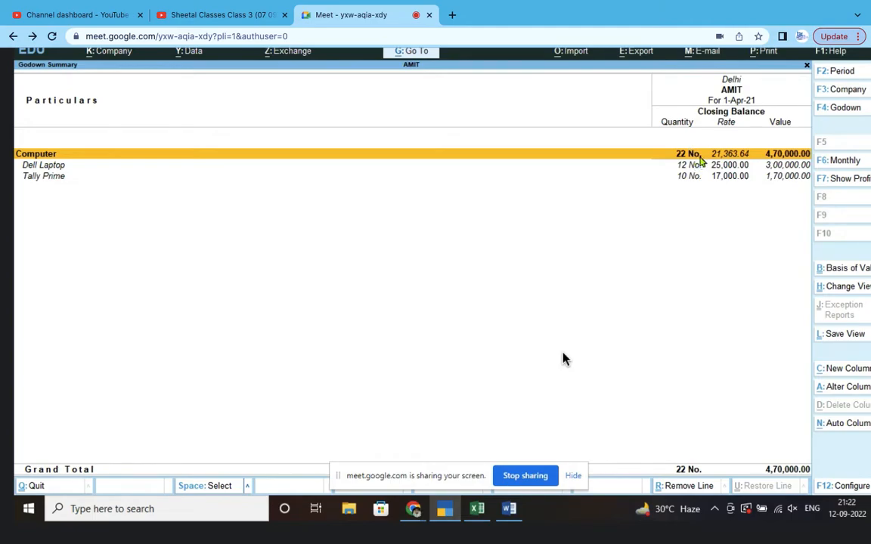
{"action": "key", "text": "F4"}
{"action": "left_click", "coordinate": [349, 191]}
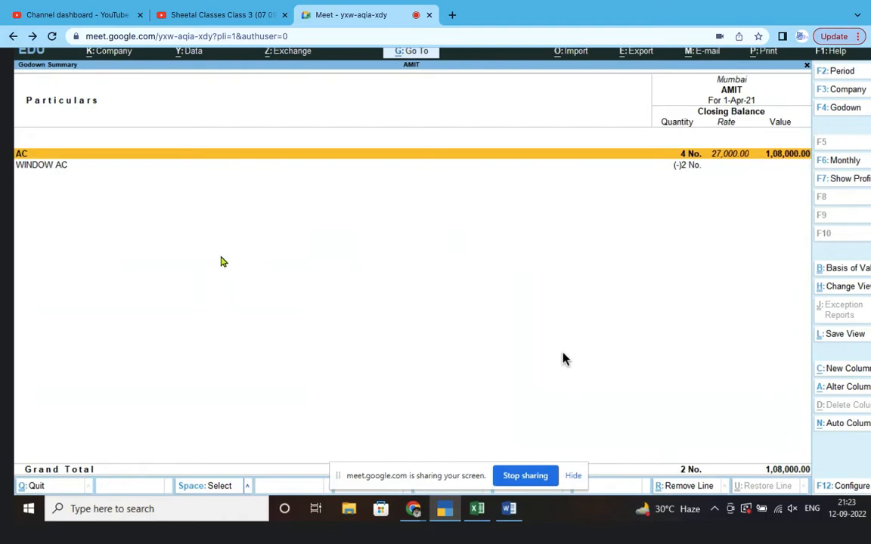
{"action": "key", "text": "Escape"}
{"action": "left_click", "coordinate": [335, 201]}
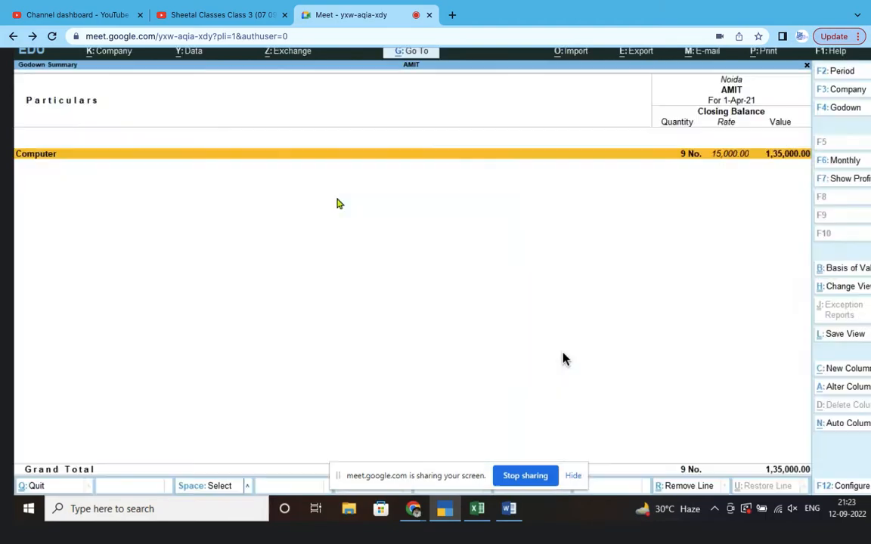
{"action": "left_click", "coordinate": [150, 155]}
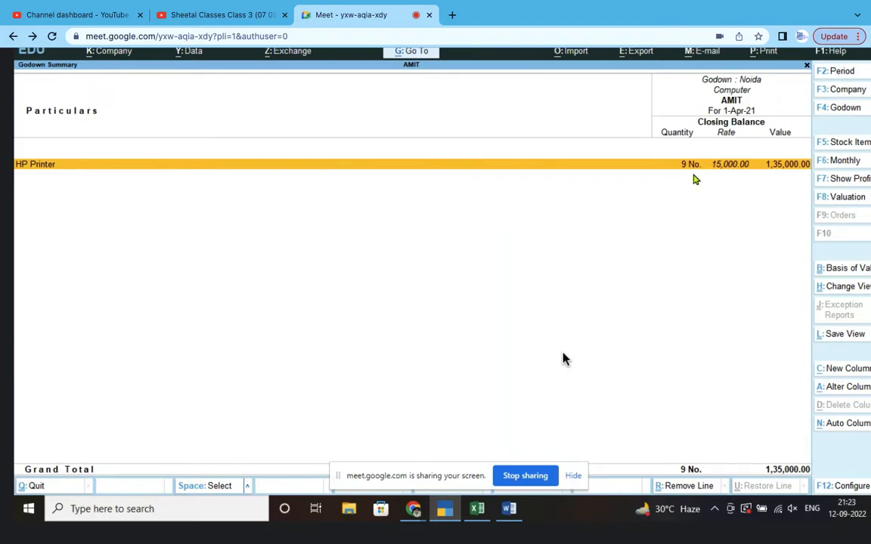
{"action": "key", "text": "Escape"}
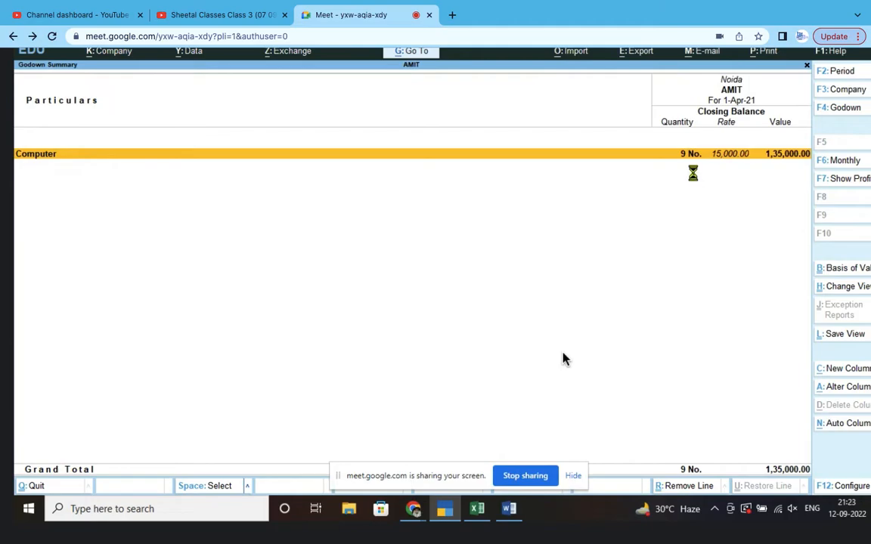
{"action": "key", "text": "Escape"}
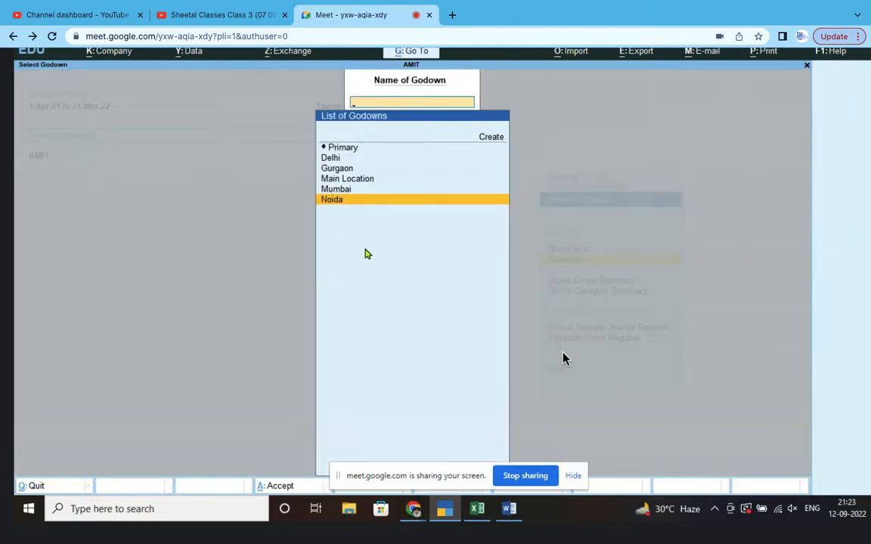
{"action": "key", "text": "Escape"}
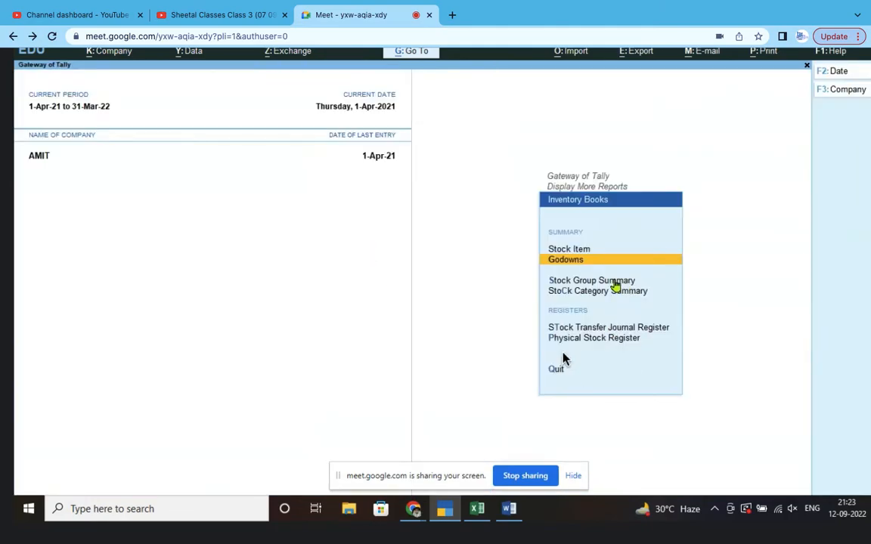
{"action": "left_click", "coordinate": [614, 285]}
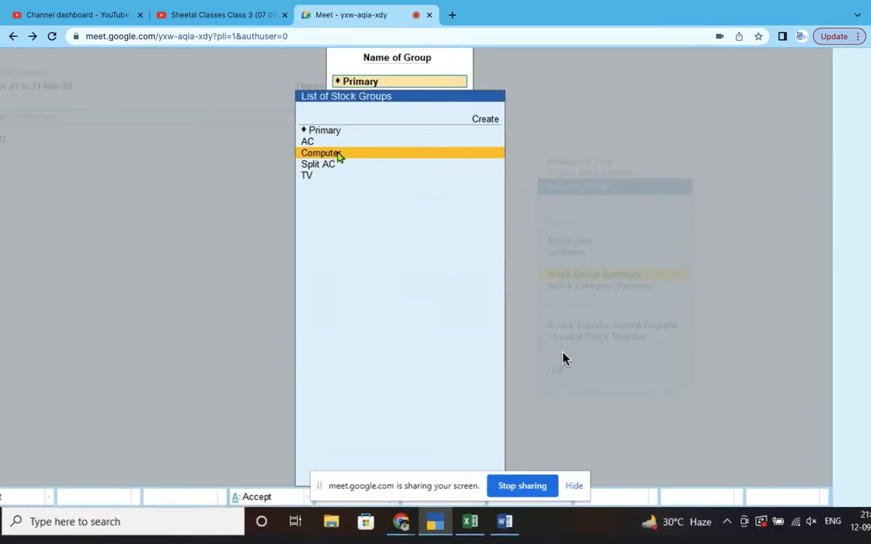
{"action": "left_click", "coordinate": [338, 155]}
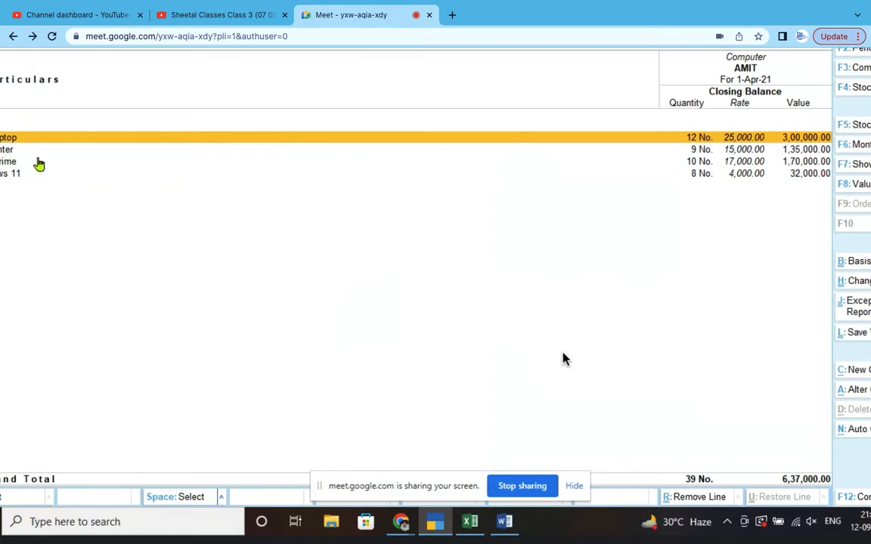
{"action": "key", "text": "Escape"}
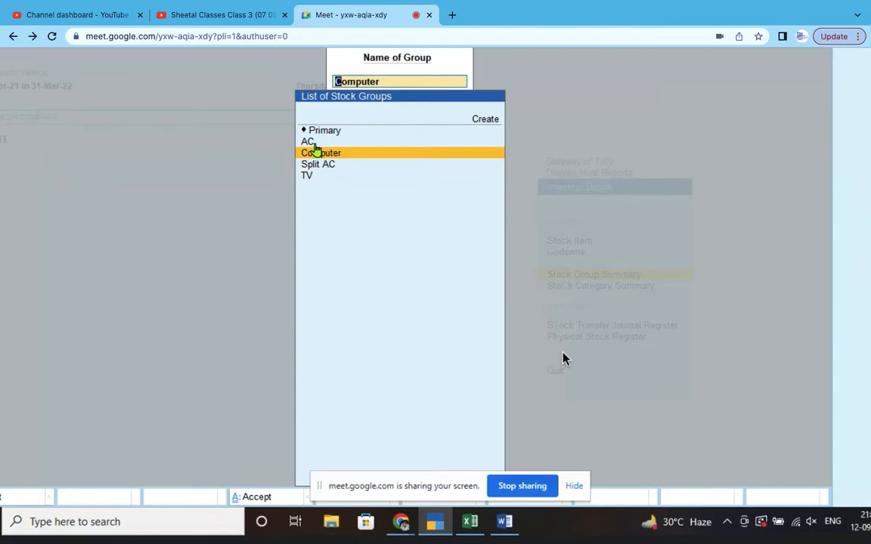
{"action": "left_click", "coordinate": [315, 142]}
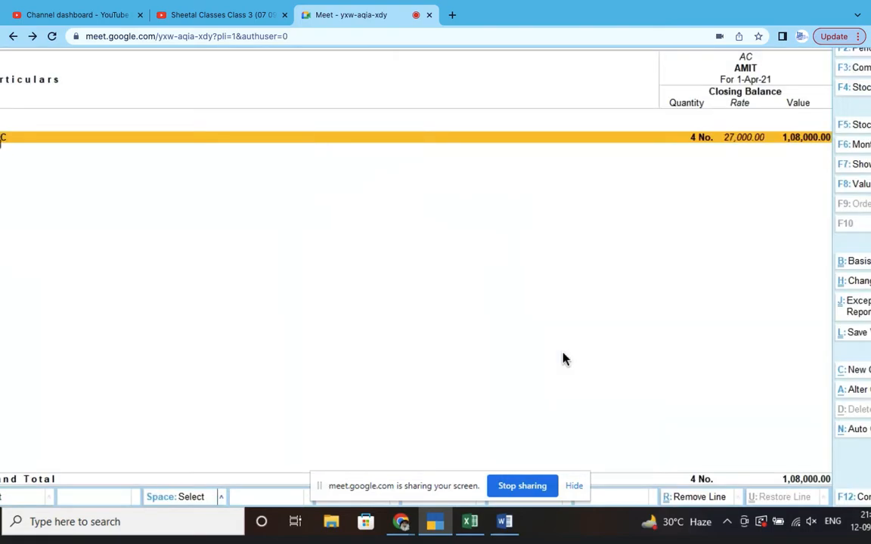
{"action": "left_click", "coordinate": [13, 138]}
{"action": "key", "text": "Escape"}
{"action": "key", "text": "Escape"}
{"action": "key", "text": "Escape"}
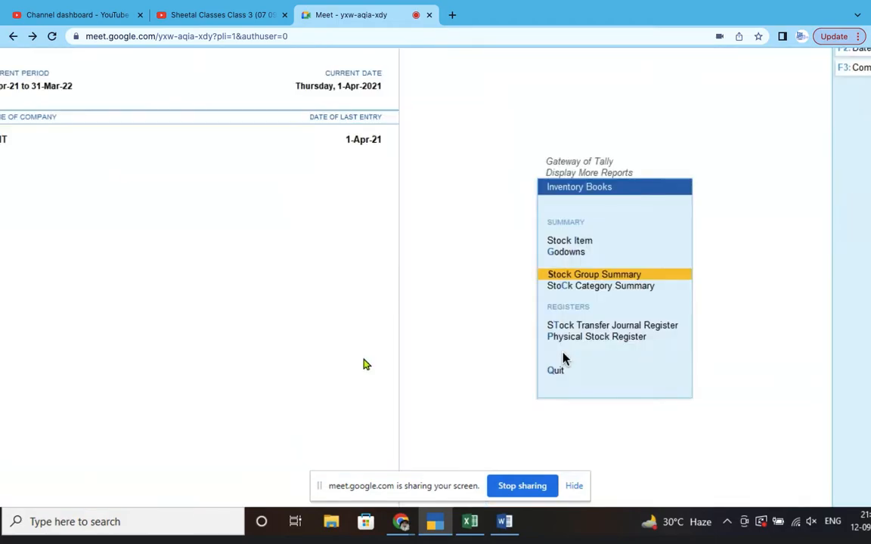
- View the Hardware category in the Stock Category Summary, then close the report
{"action": "left_click", "coordinate": [644, 293]}
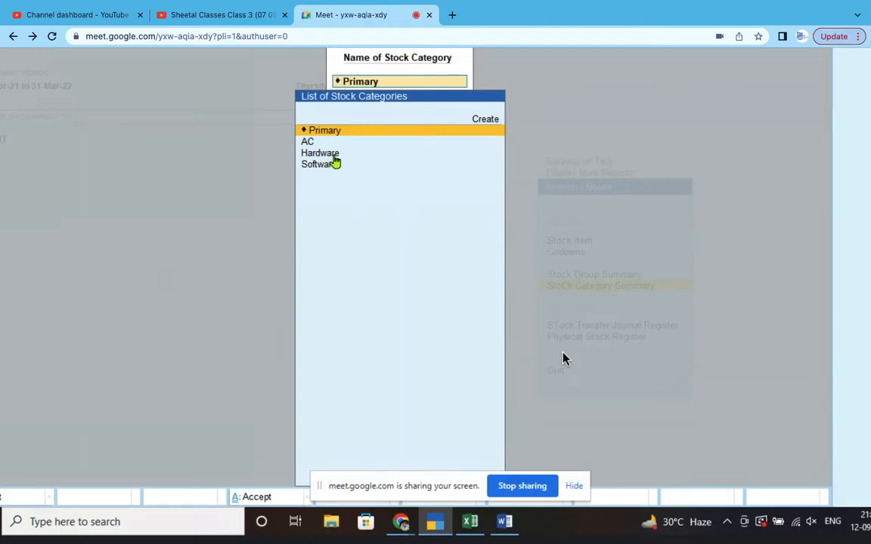
{"action": "left_click", "coordinate": [336, 155]}
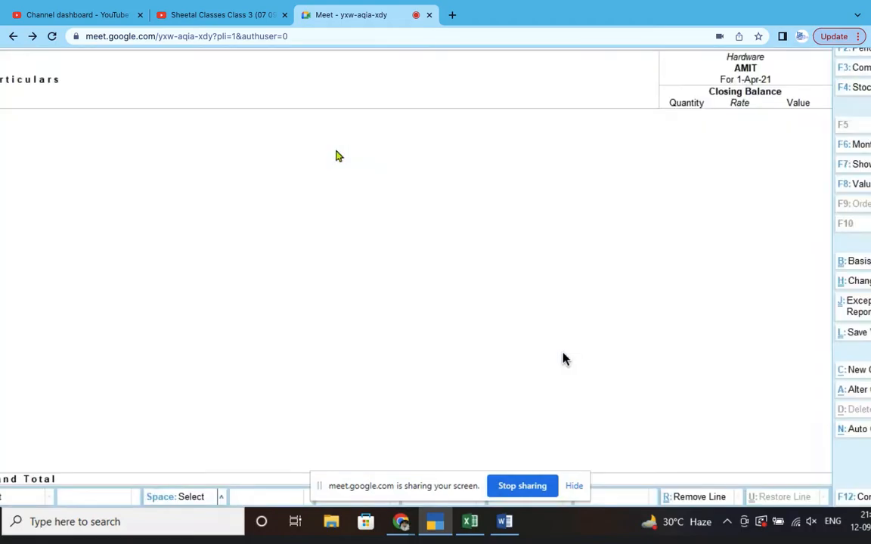
{"action": "key", "text": "Escape"}
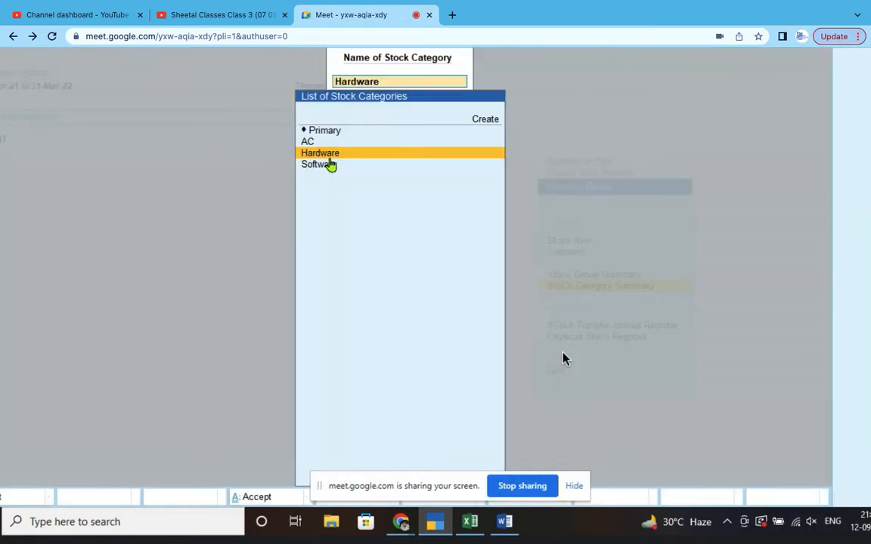
{"action": "key", "text": "Escape"}
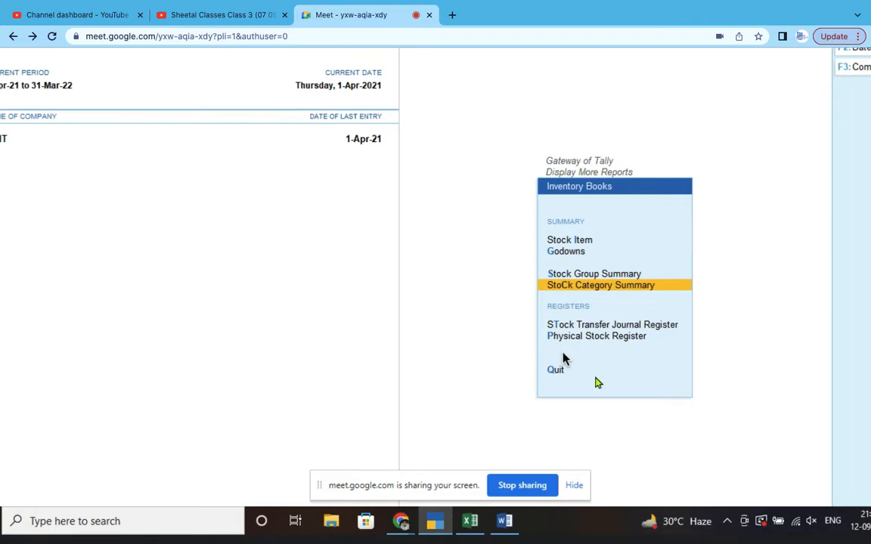
- Return to the Gateway of Tally and start a new Sales voucher
{"action": "left_click", "coordinate": [558, 374]}
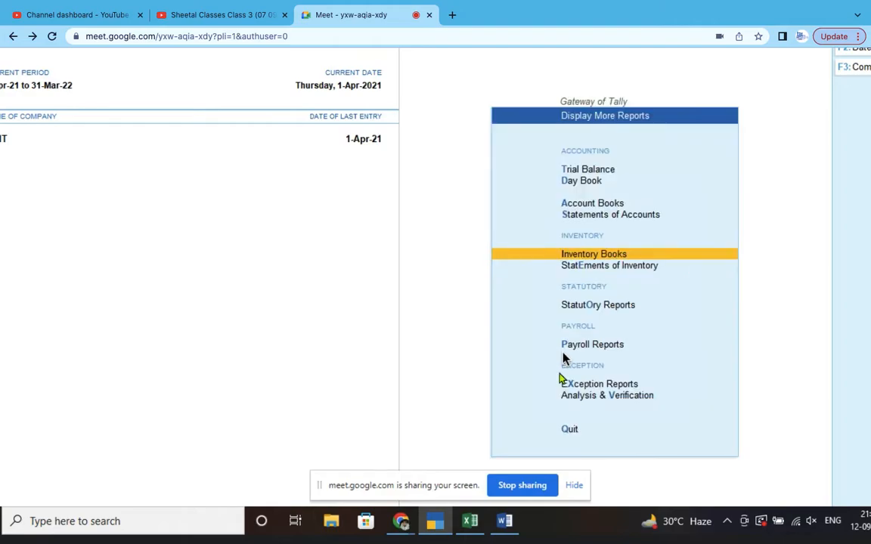
{"action": "left_click", "coordinate": [571, 431]}
{"action": "key", "text": "Escape"}
{"action": "key", "text": "Escape"}
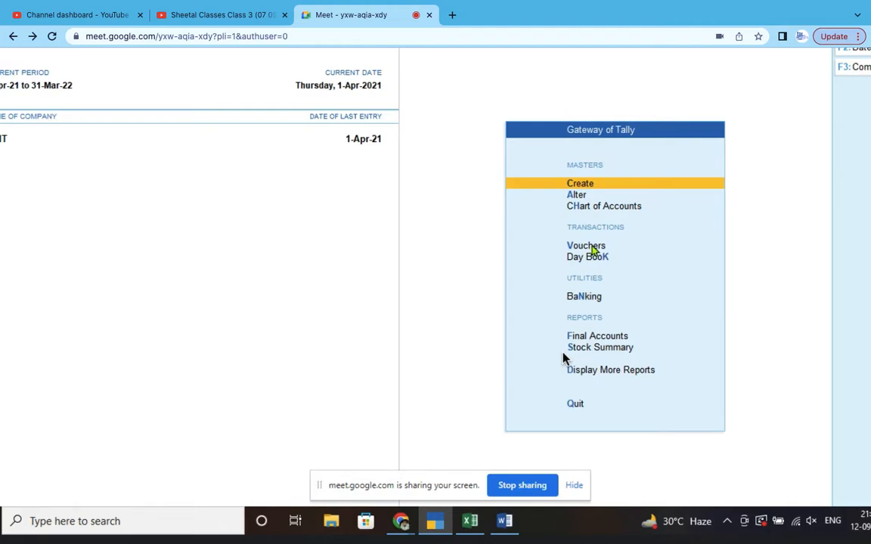
{"action": "left_click", "coordinate": [593, 249]}
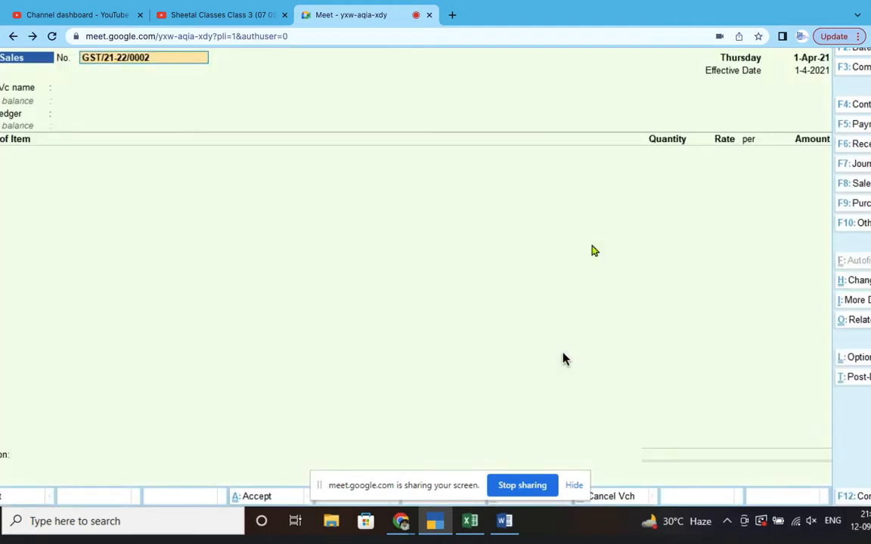
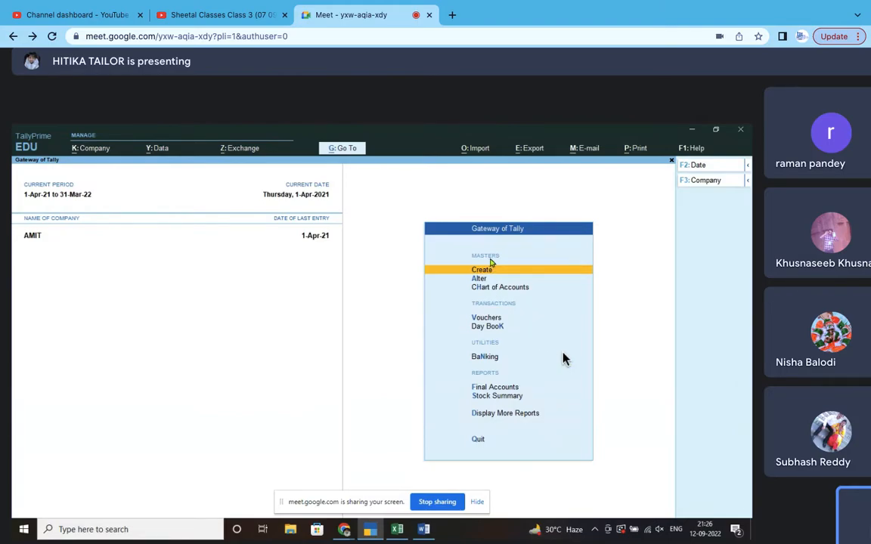
- Leave the blank sales voucher and return to the Gateway of Tally menu
{"action": "mouse_move", "coordinate": [564, 354]}
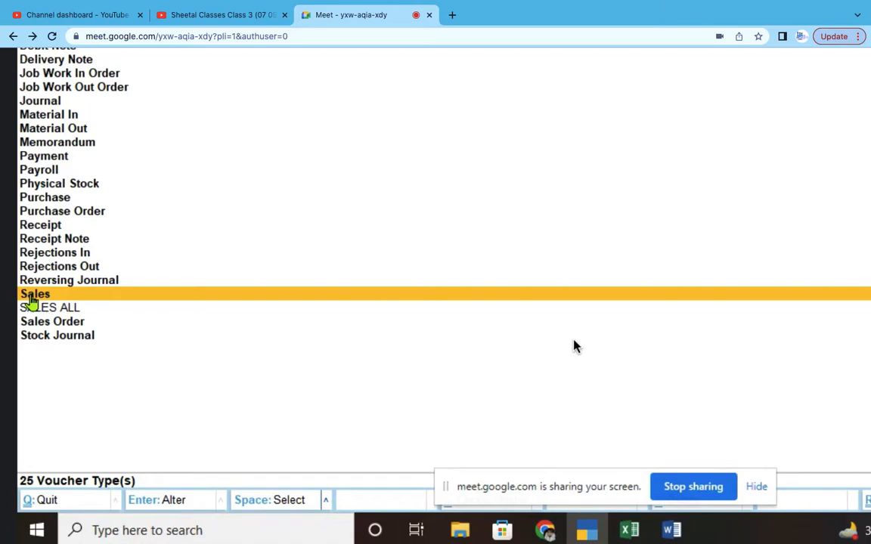
- Open the Sales voucher type in Voucher Type Alteration
{"action": "left_click", "coordinate": [31, 296]}
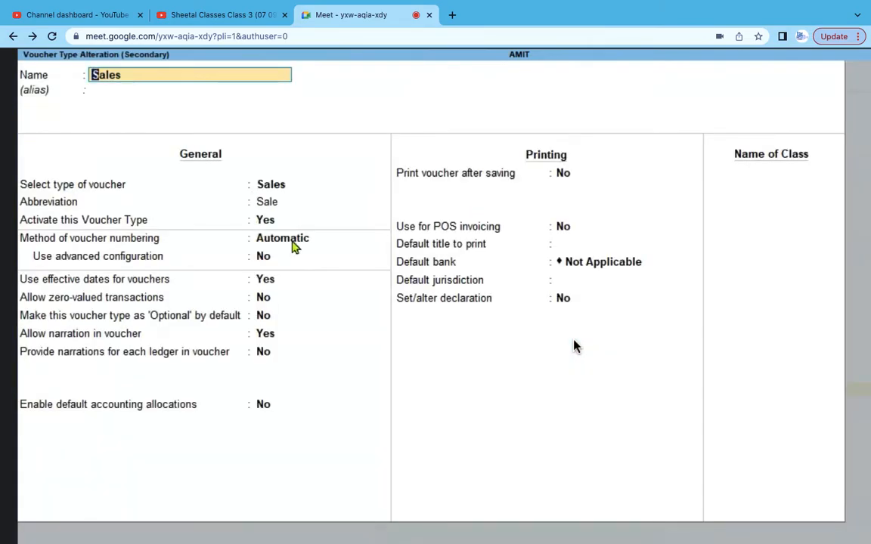
- Change Sales numbering to Automatic (Manual Override) and turn on advanced configuration
{"action": "left_click", "coordinate": [290, 242]}
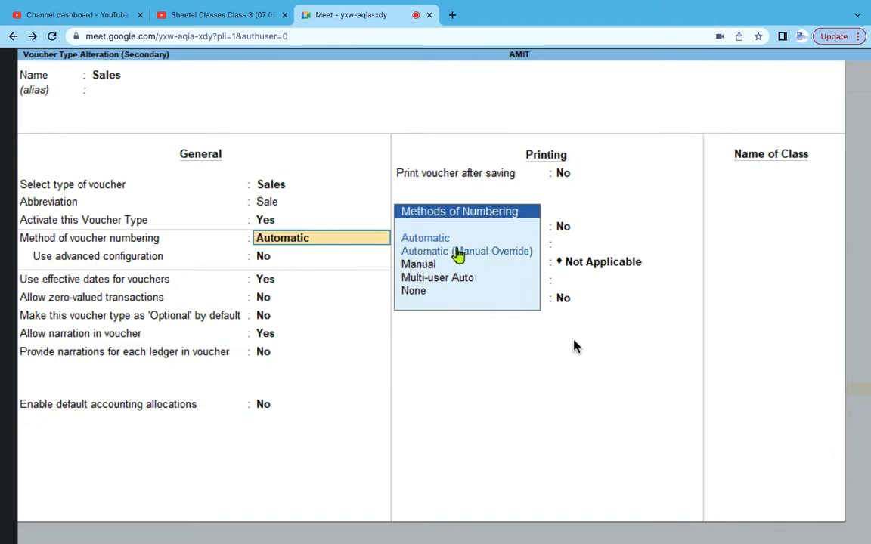
{"action": "left_click", "coordinate": [459, 252]}
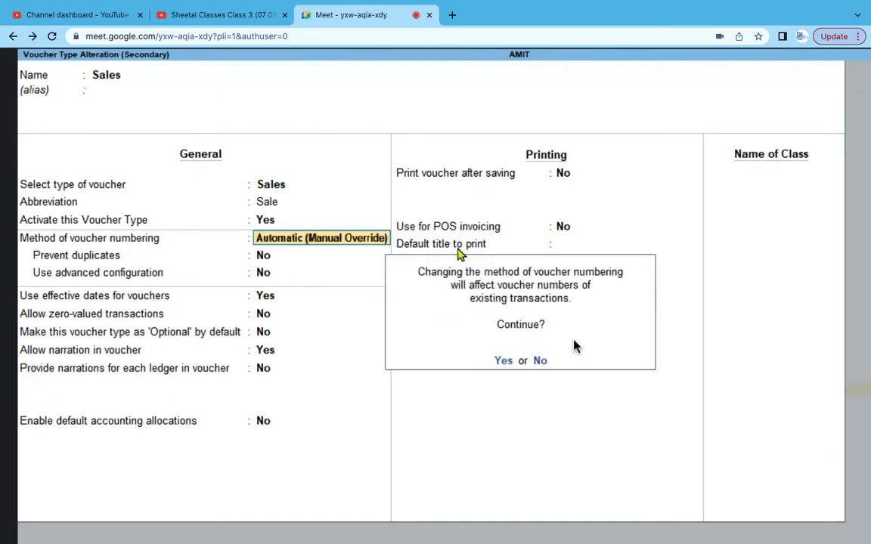
{"action": "left_click", "coordinate": [501, 361]}
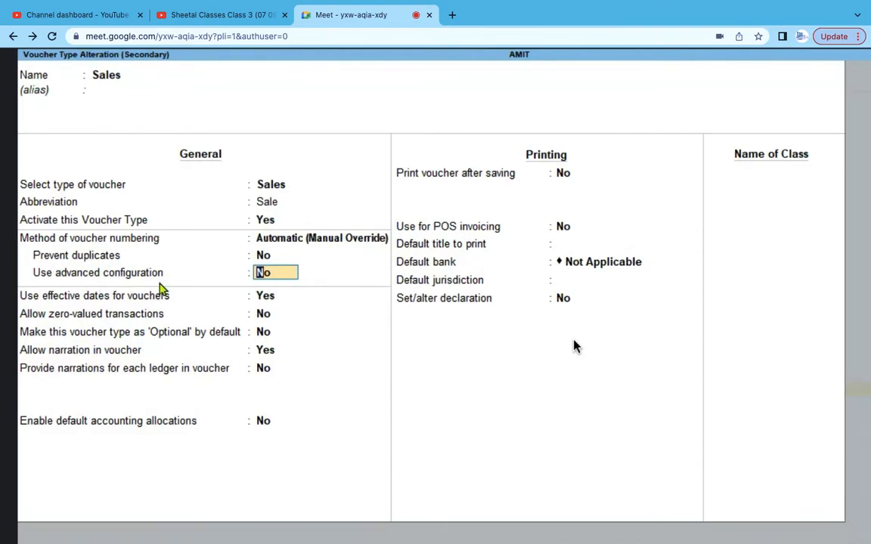
{"action": "type", "text": "y"}
{"action": "key", "text": "Return"}
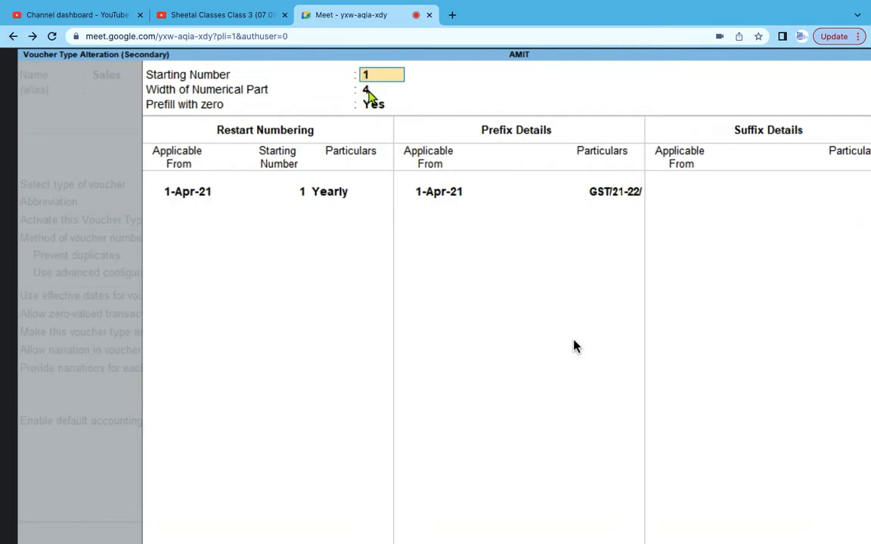
{"action": "key", "text": "Return"}
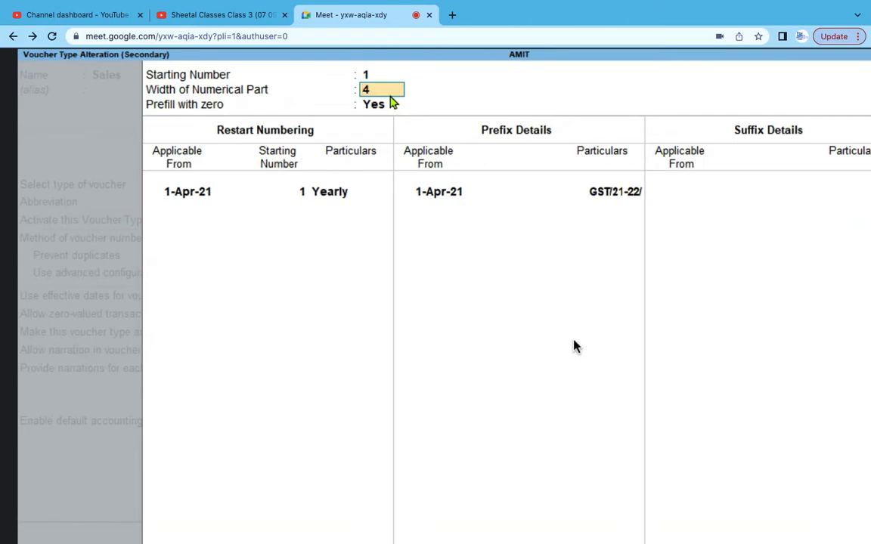
{"action": "left_click", "coordinate": [392, 102]}
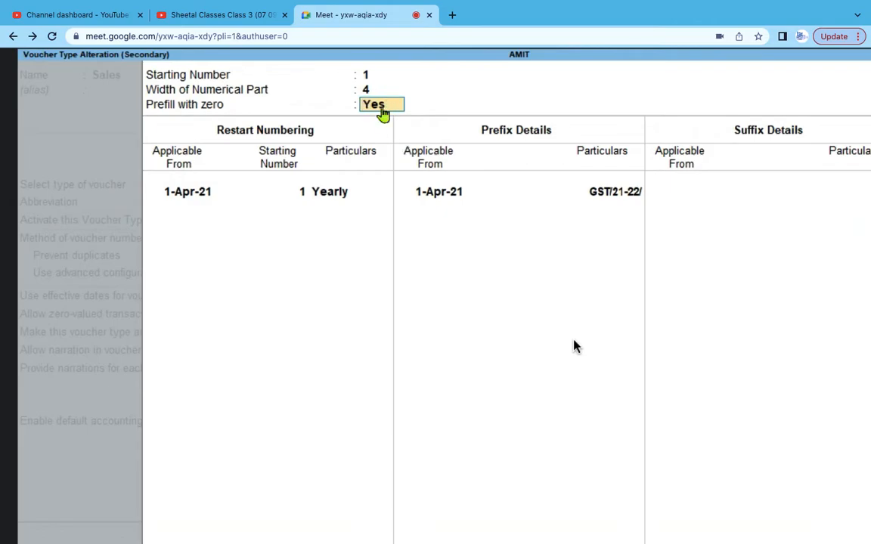
{"action": "key", "text": "Return"}
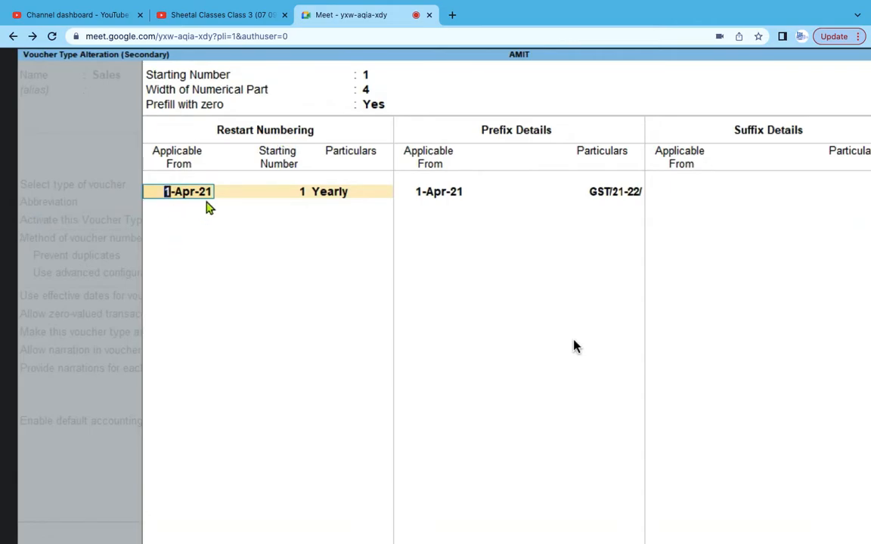
- Move to the restart starting number in the advanced numbering setup
{"action": "key", "text": "Return"}
{"action": "key", "text": "Return"}
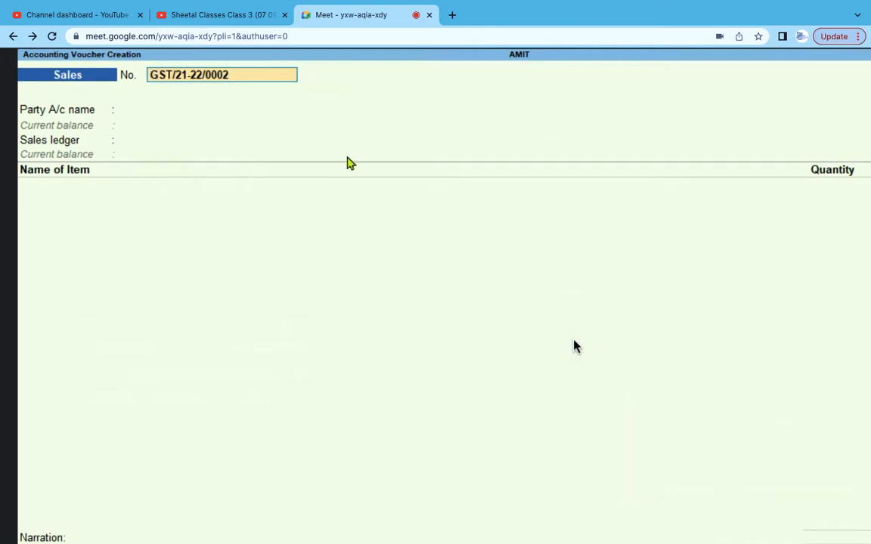
- Choose Create from the party's List of Ledger Accounts to start a new ledger
{"action": "key", "text": "Return"}
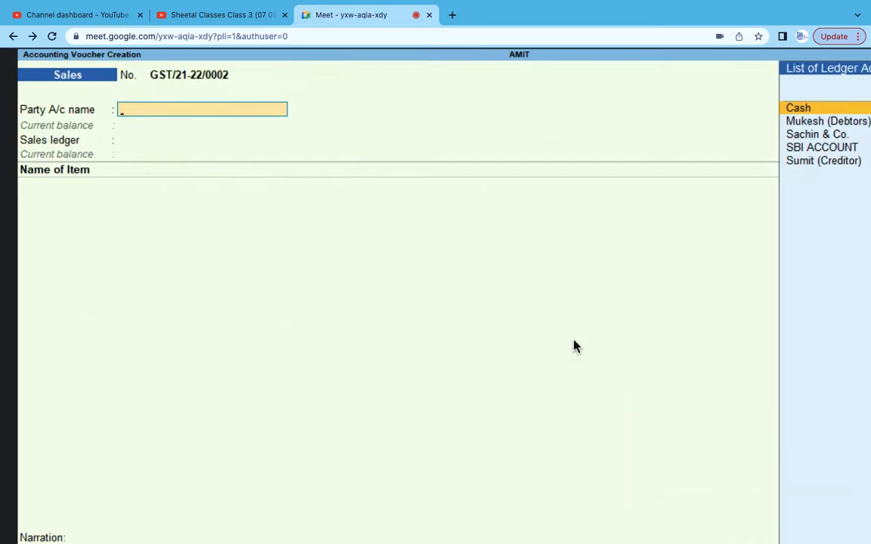
{"action": "key", "text": "Up"}
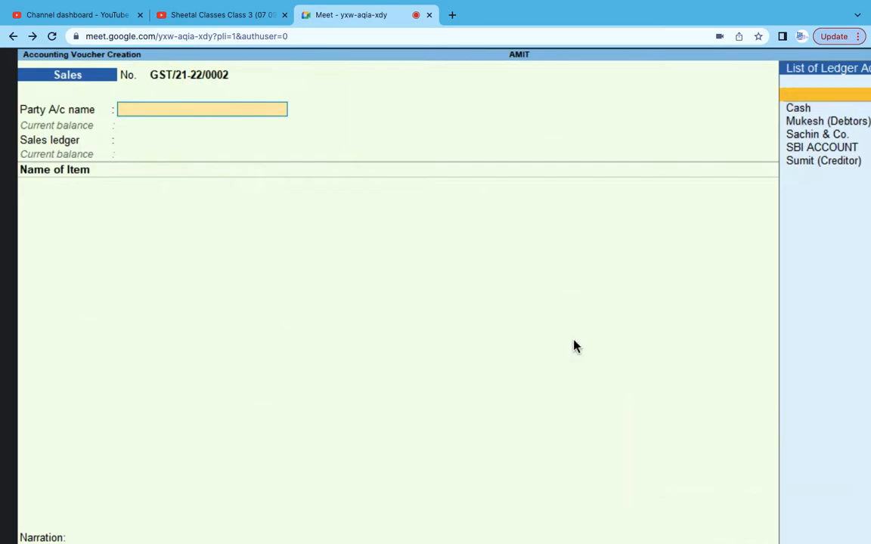
{"action": "key", "text": "Return"}
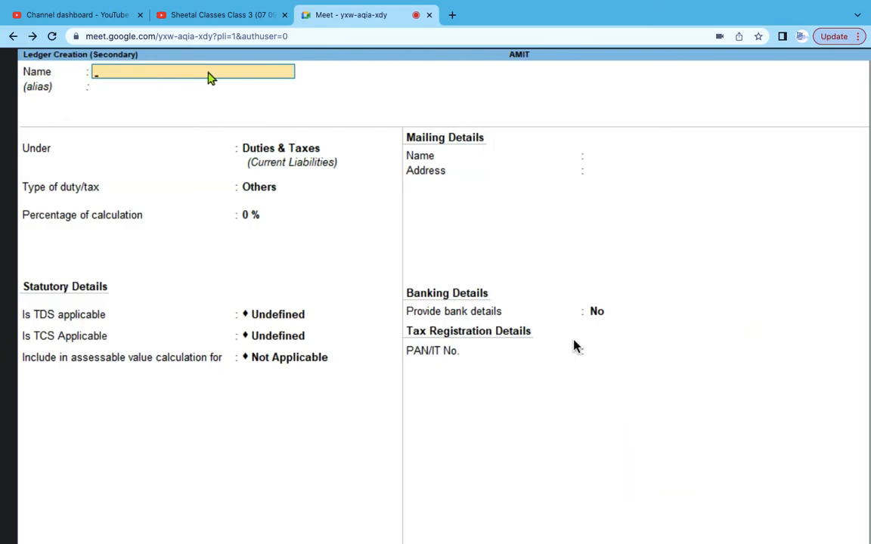
- Name the new ledger 'Sohan and Co' and place it under Sundry Debtors
{"action": "type", "text": "Sohan and Co."}
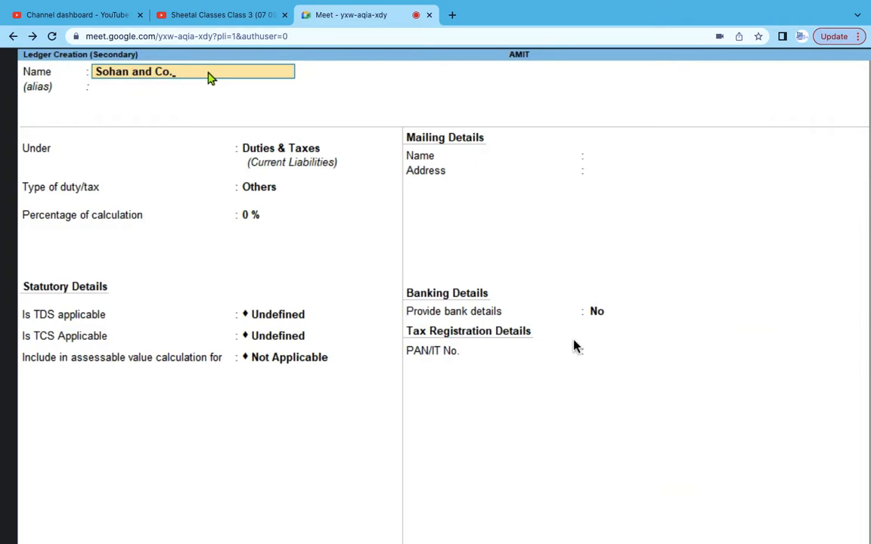
{"action": "key", "text": "Return"}
{"action": "key", "text": "Return"}
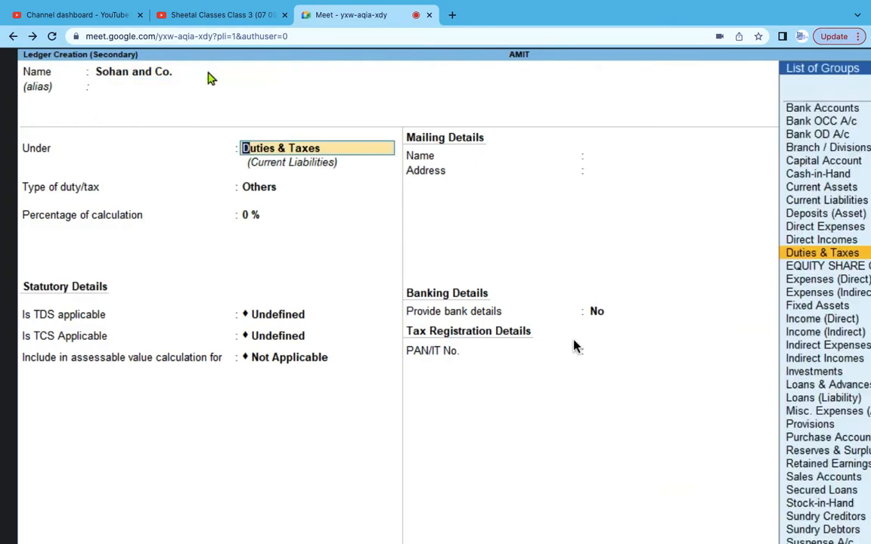
{"action": "type", "text": "Sun"}
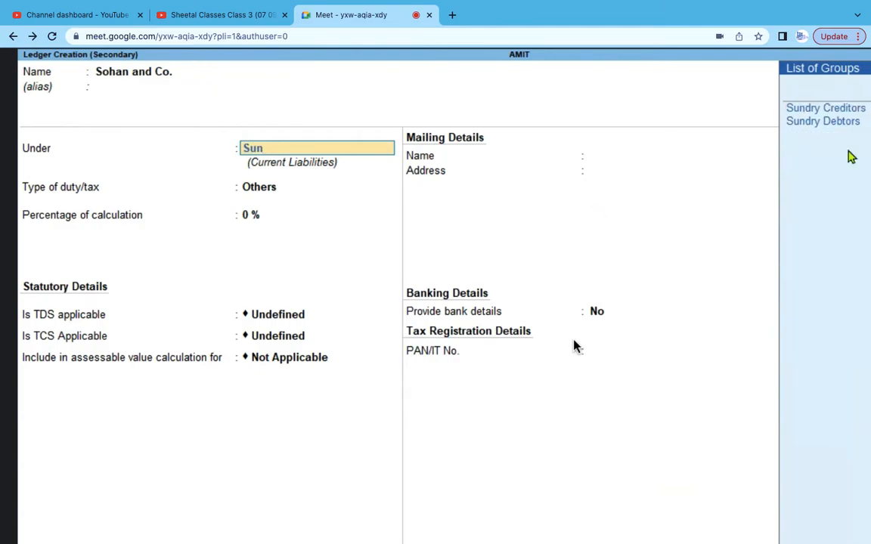
{"action": "left_click", "coordinate": [843, 122]}
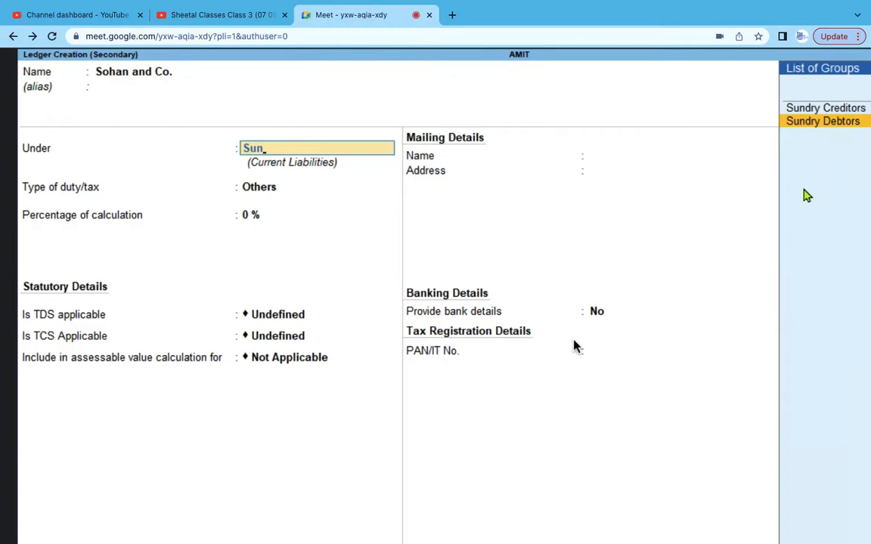
{"action": "key", "text": "Return"}
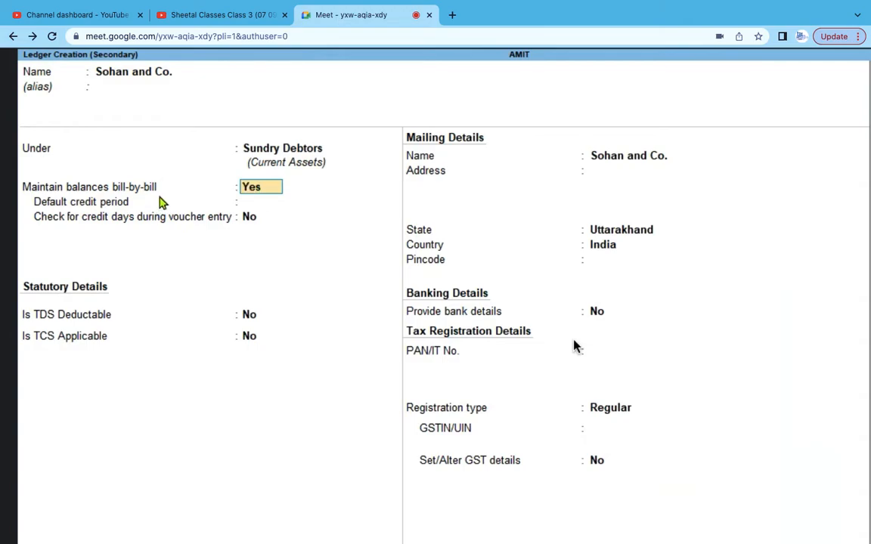
- Keep bill-by-bill balances on, no credit period, TDS/TCS off, and the default mailing name
{"action": "key", "text": "Return"}
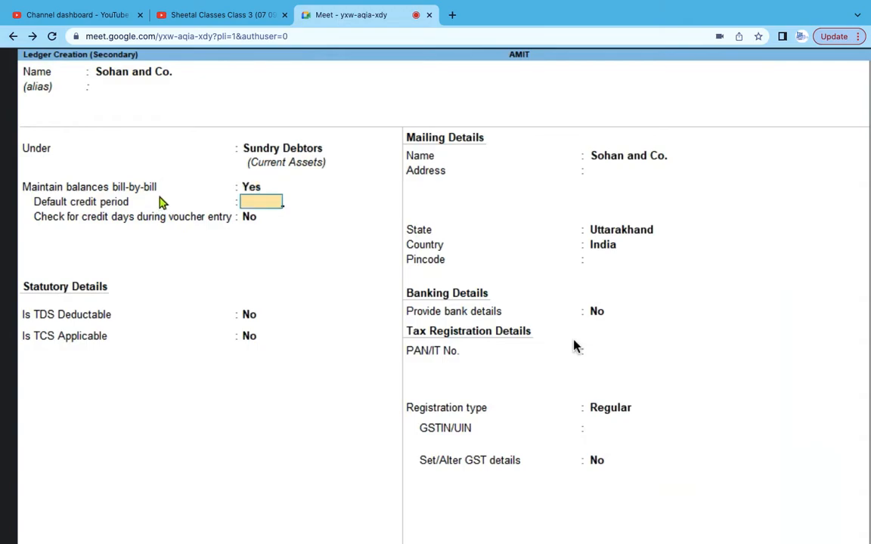
{"action": "key", "text": "Return"}
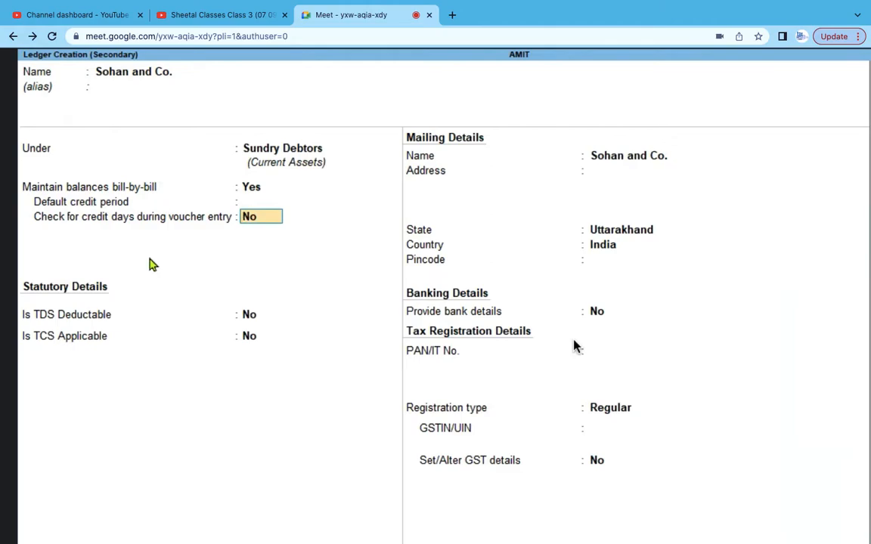
{"action": "key", "text": "Return"}
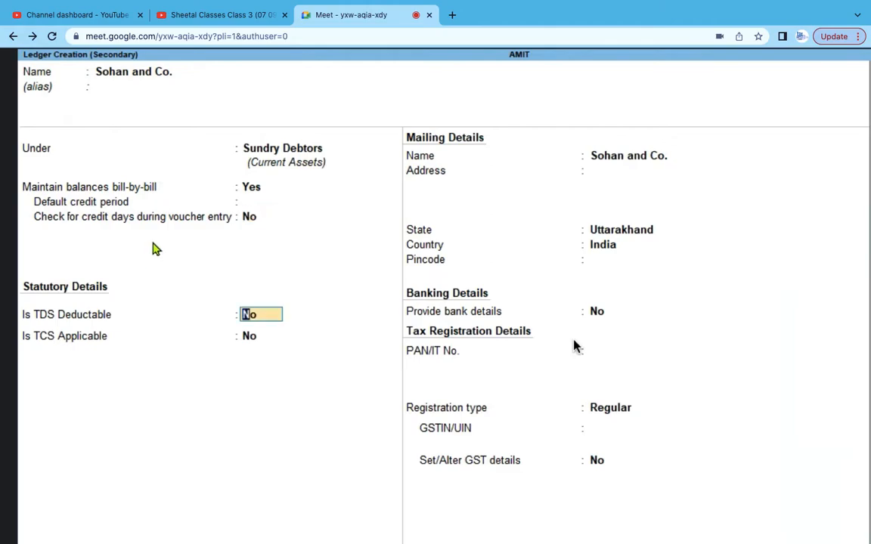
{"action": "key", "text": "Return"}
{"action": "key", "text": "Return"}
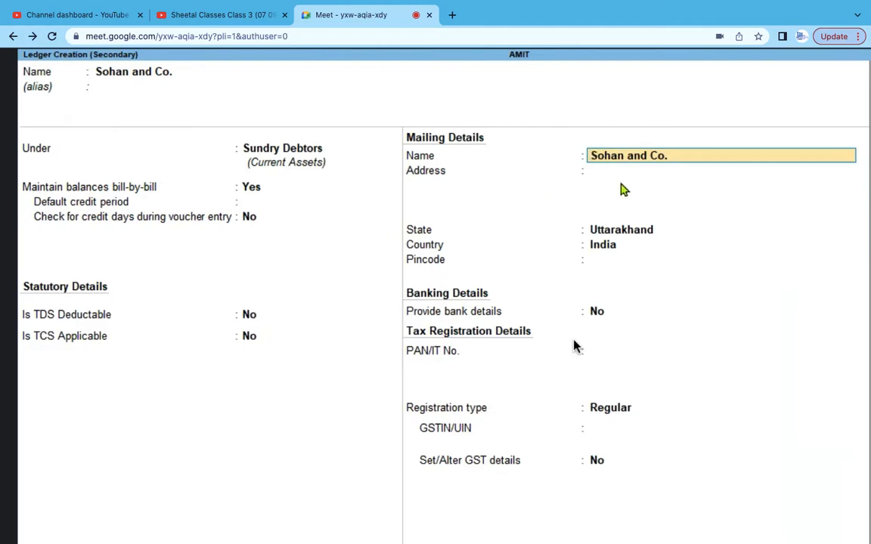
{"action": "key", "text": "Return"}
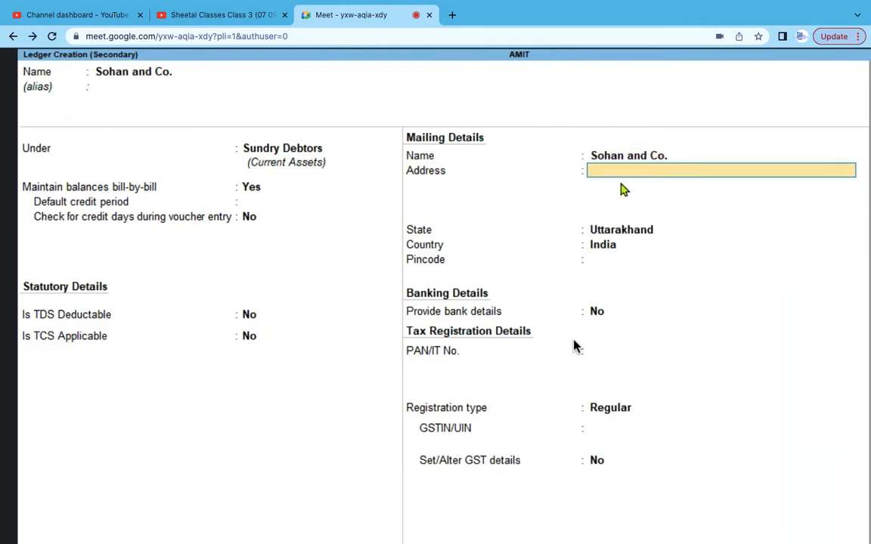
- Enter address 'CP, New Delhi', state Delhi, blank pincode, and no bank details
{"action": "type", "text": "CP, New Delhi"}
{"action": "key", "text": "Return"}
{"action": "key", "text": "Return"}
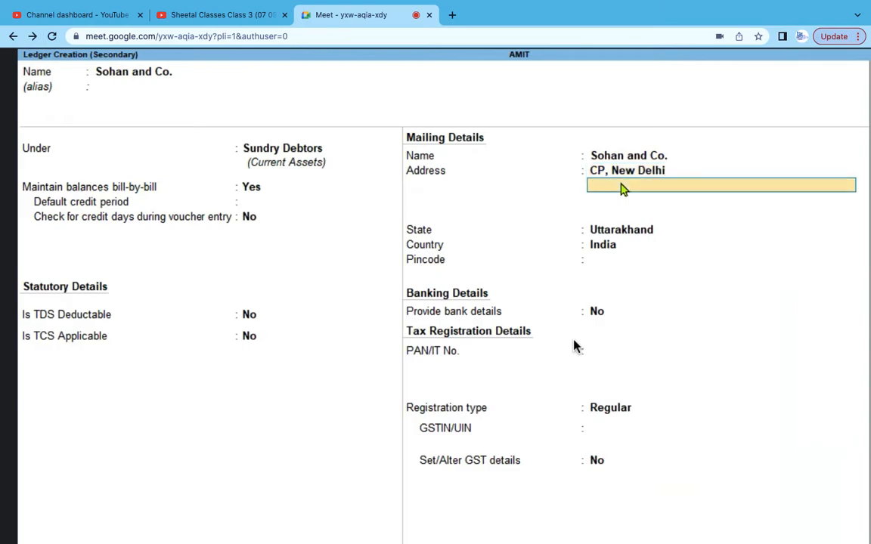
{"action": "type", "text": "De"}
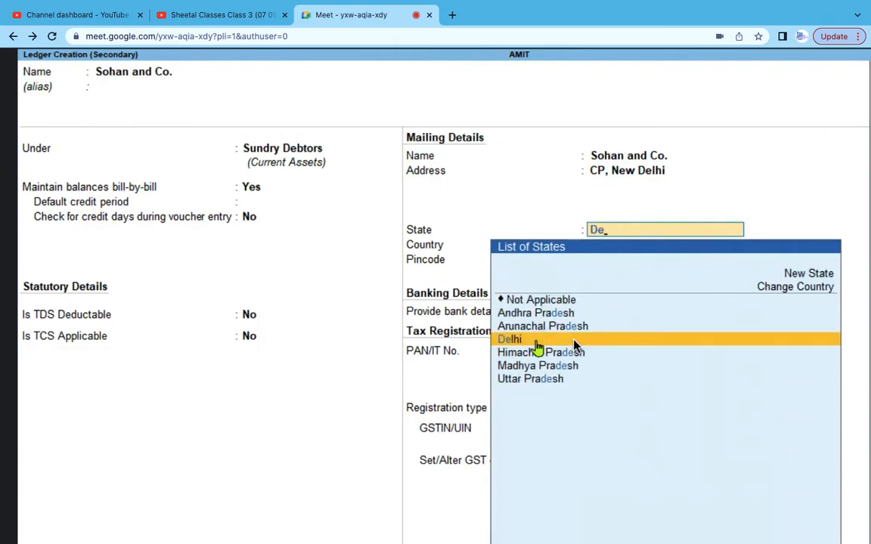
{"action": "key", "text": "Return"}
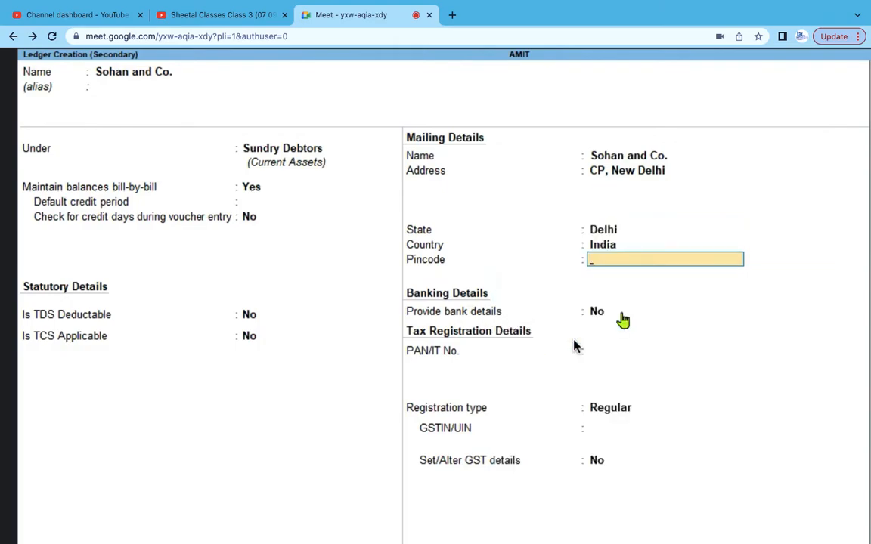
{"action": "key", "text": "Return"}
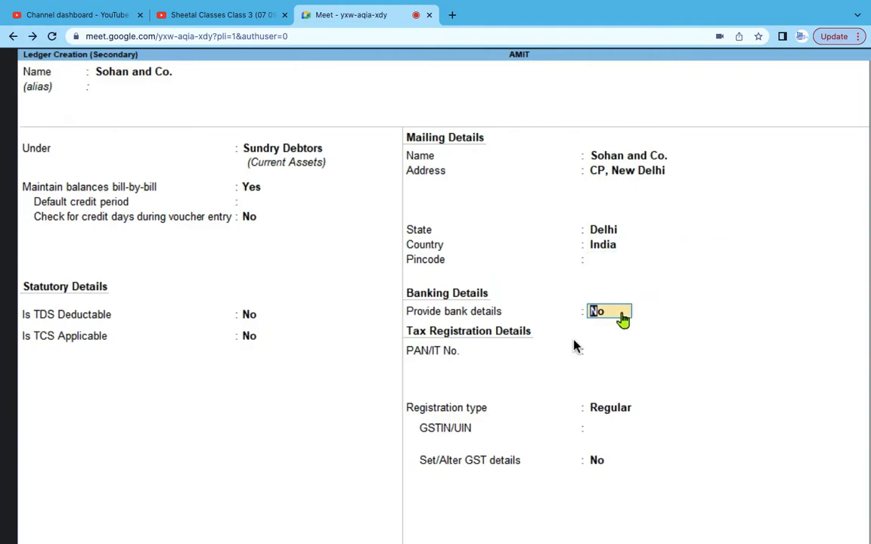
{"action": "key", "text": "Return"}
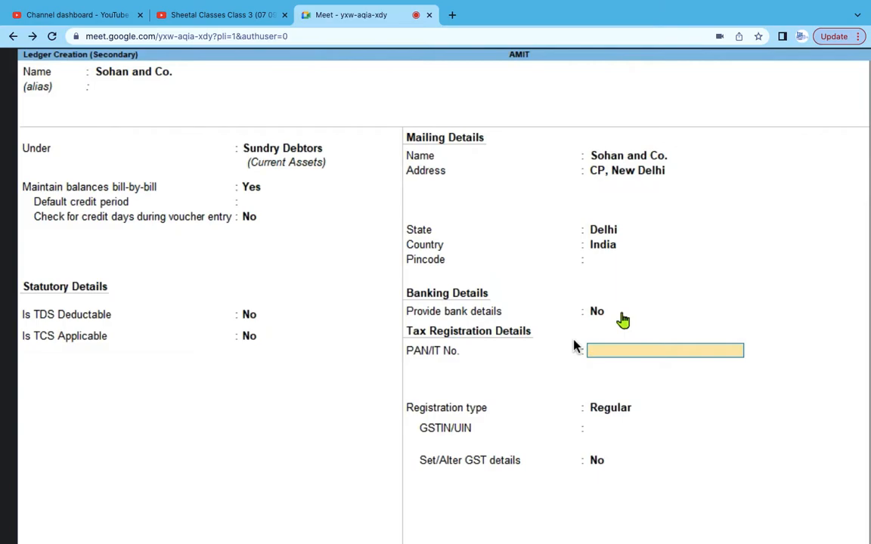
- Enter the party's PAN, choose Regular registration type, and enter its GSTIN
{"action": "key", "text": "Return"}
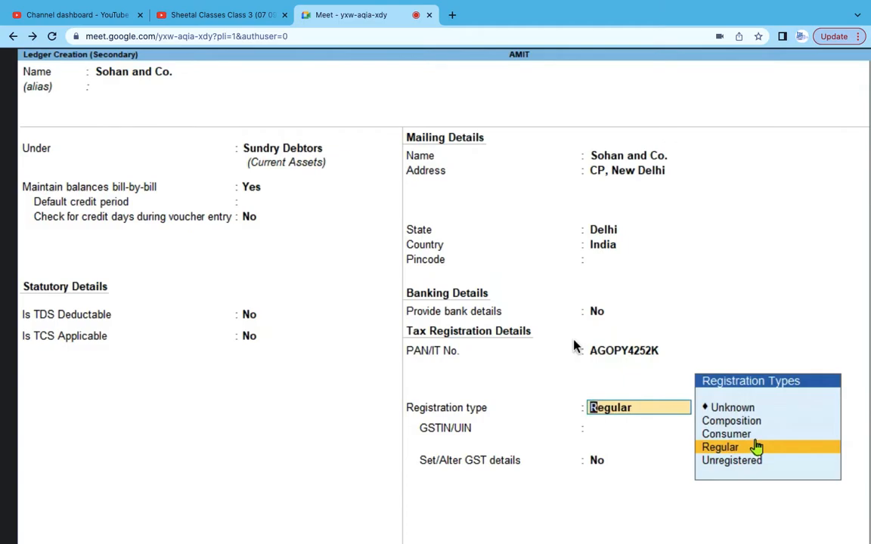
{"action": "left_click", "coordinate": [729, 449]}
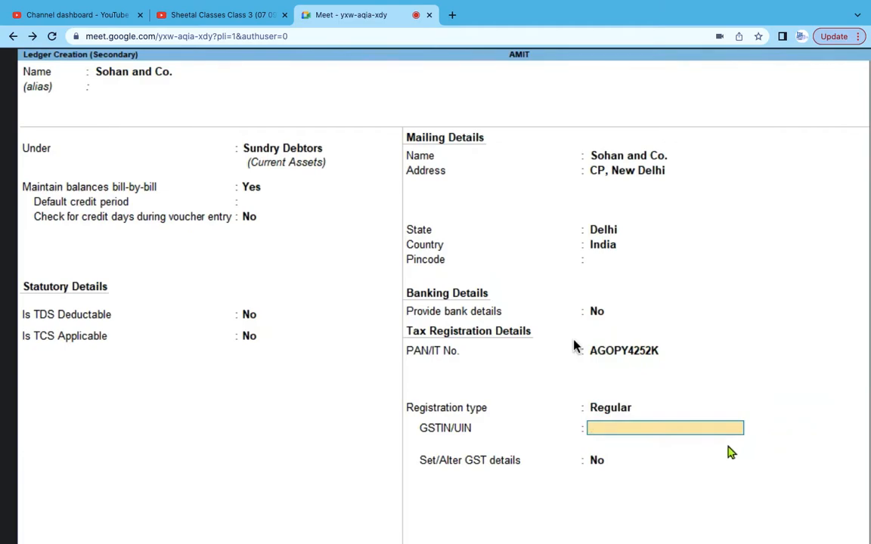
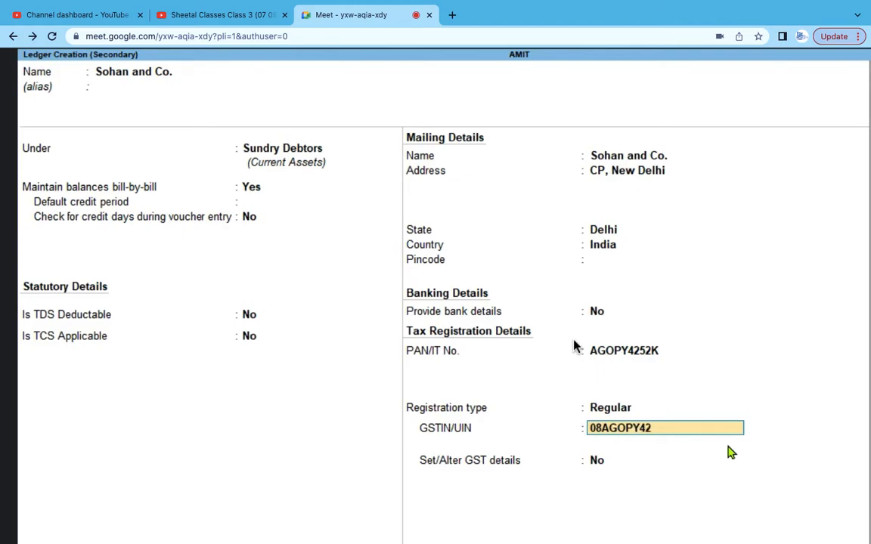
{"action": "key", "text": "Return"}
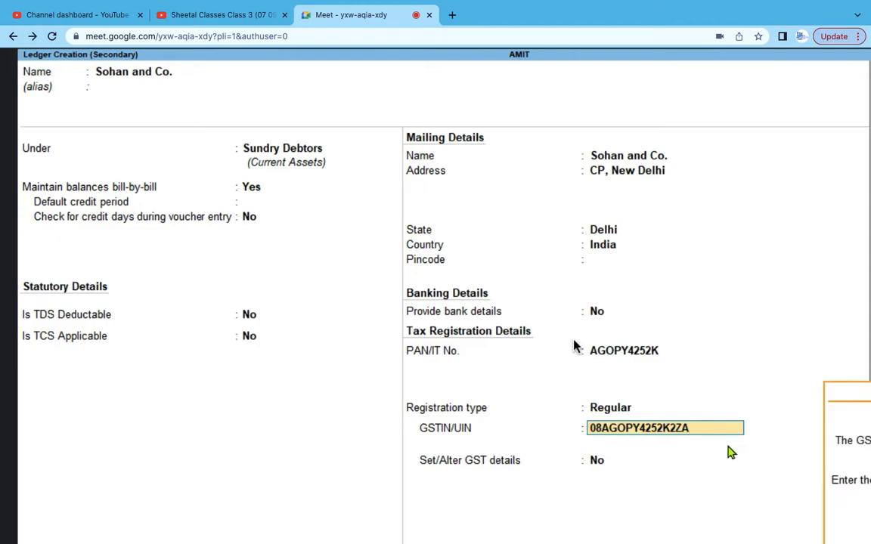
{"action": "key", "text": "Return"}
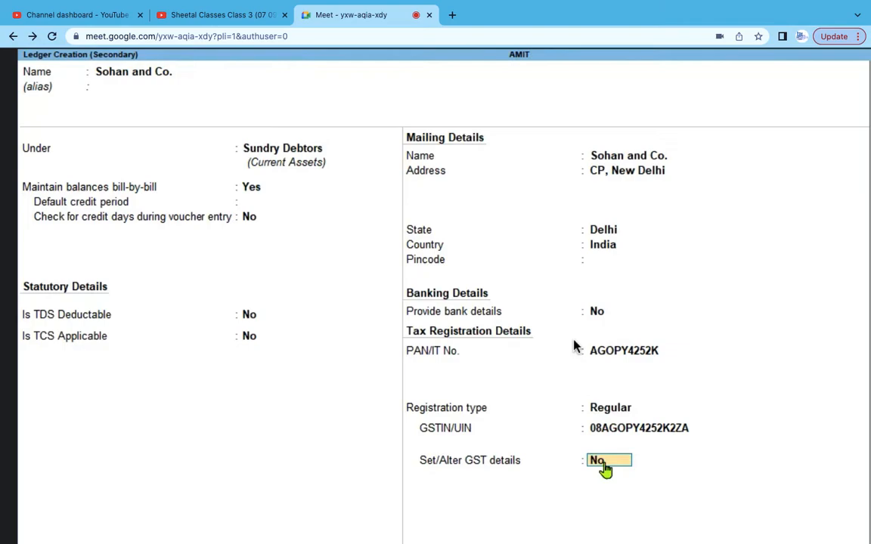
- Turn on GST details with Regular registration, no e-commerce operator, and Not Applicable party type
{"action": "type", "text": "y"}
{"action": "key", "text": "Return"}
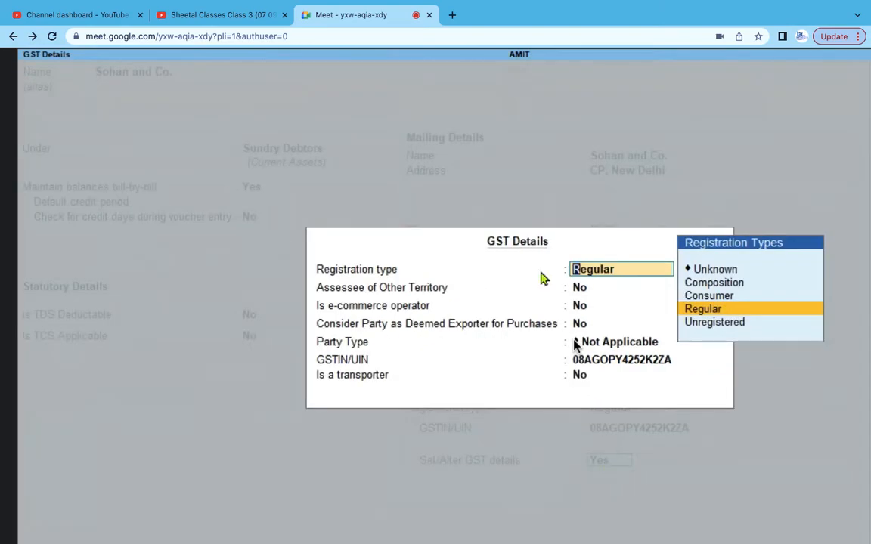
{"action": "left_click", "coordinate": [720, 313]}
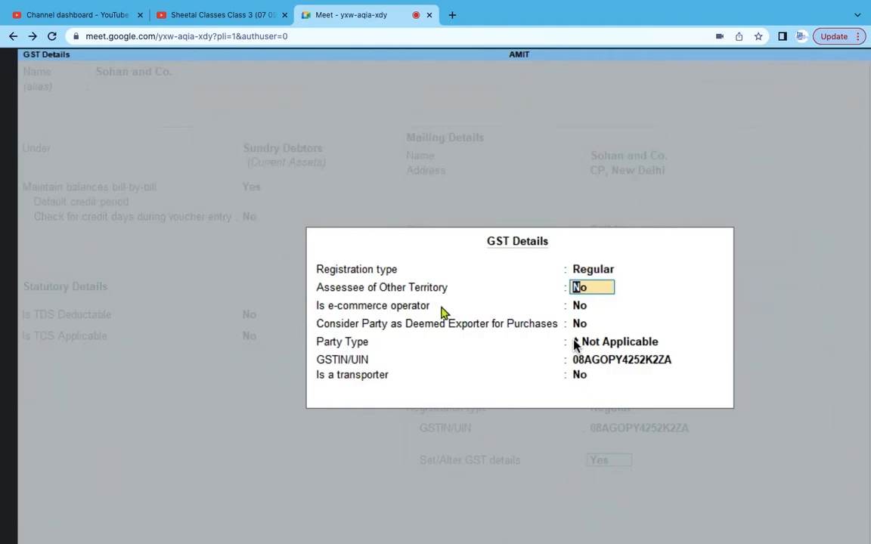
{"action": "left_click", "coordinate": [581, 303]}
{"action": "key", "text": "Return"}
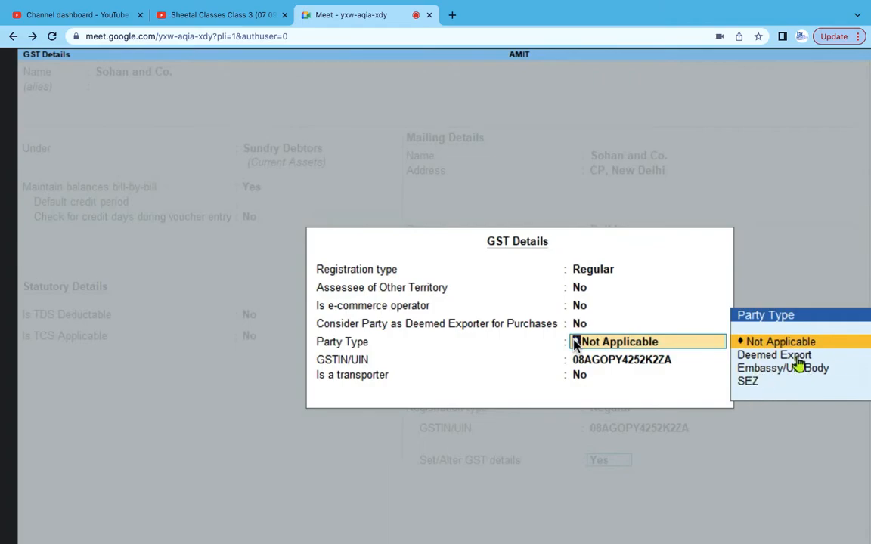
{"action": "key", "text": "Return"}
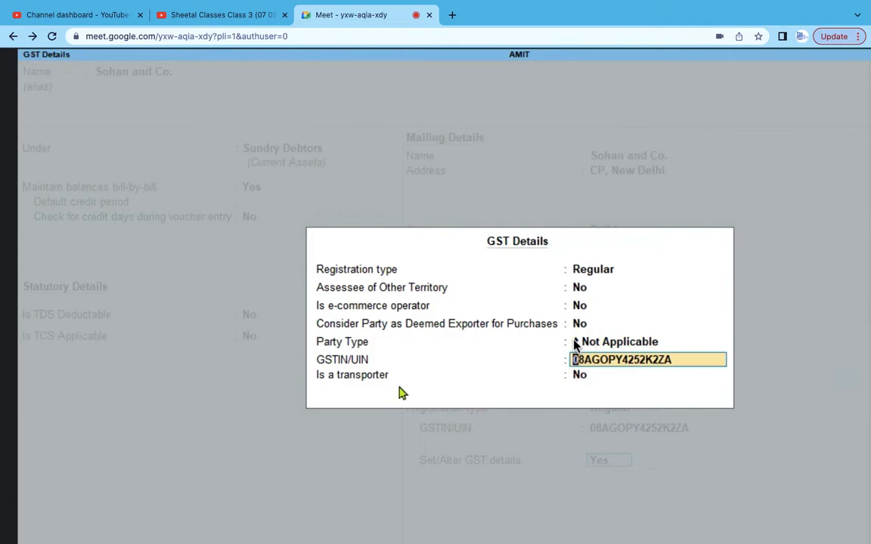
{"action": "left_click", "coordinate": [602, 375]}
- Accept the GST details, save the Sohan and Co. ledger, and skip the blank dispatch fields
{"action": "key", "text": "Return"}
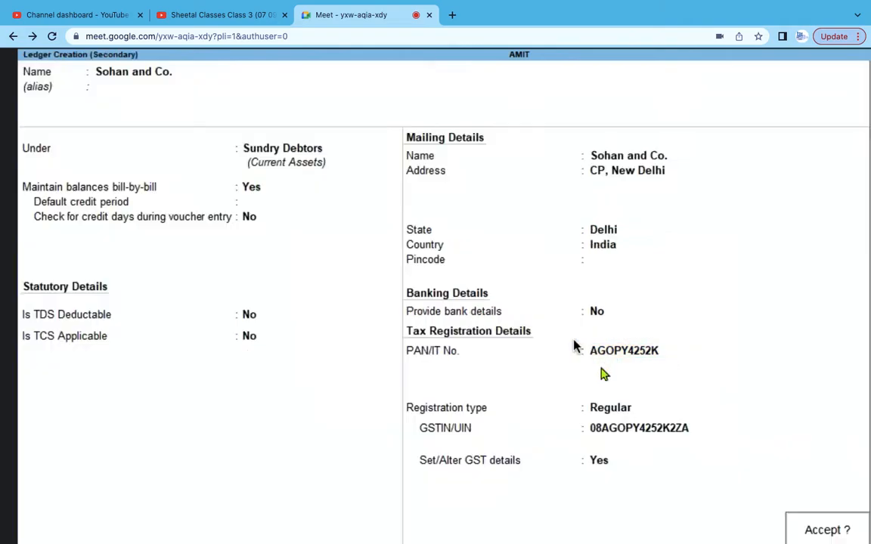
{"action": "key", "text": "Return"}
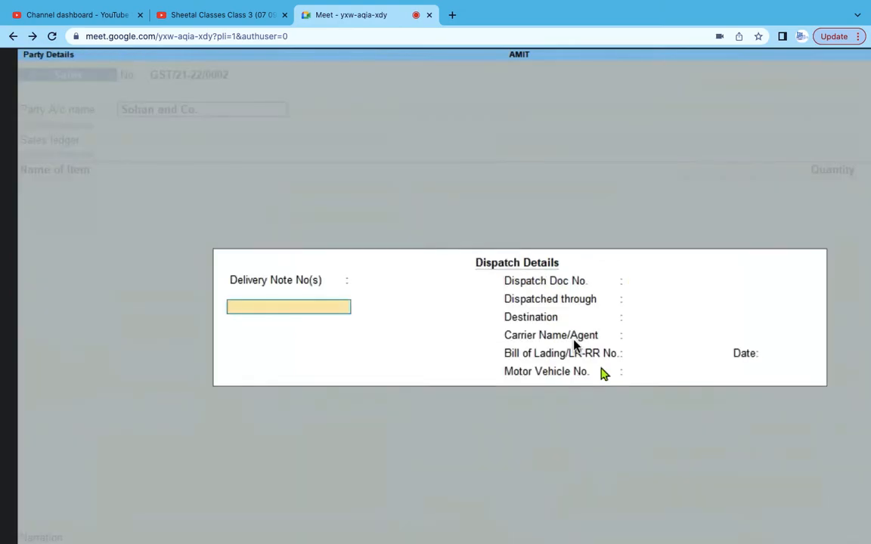
{"action": "key", "text": "Return"}
{"action": "key", "text": "Return"}
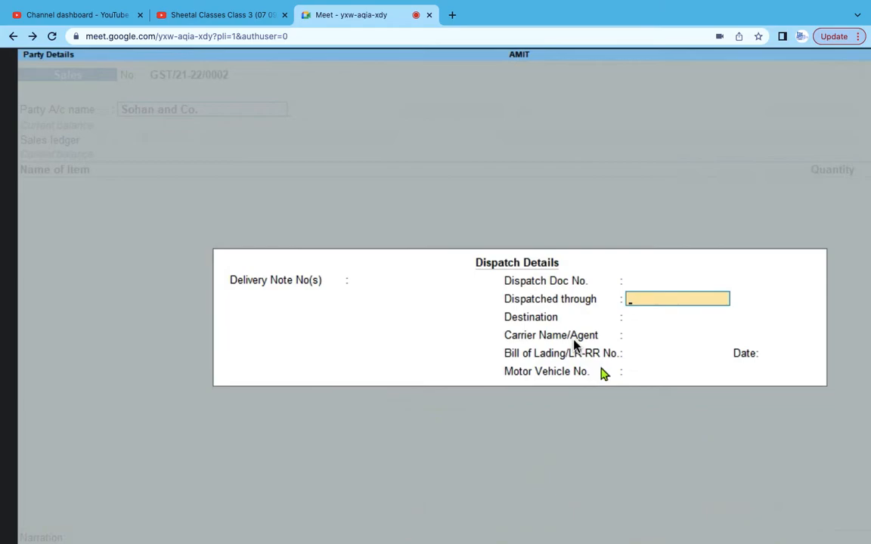
{"action": "key", "text": "Return"}
{"action": "key", "text": "Return"}
{"action": "key", "text": "Return"}
{"action": "key", "text": "Return"}
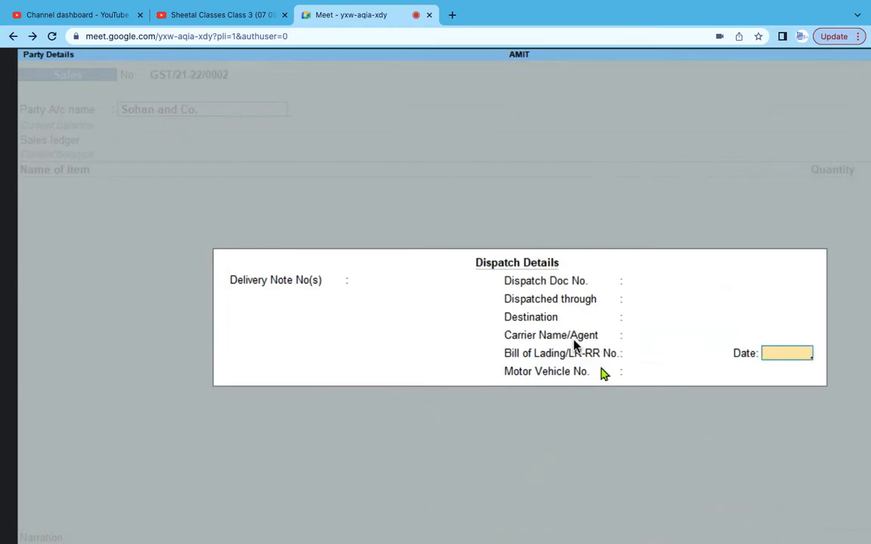
{"action": "key", "text": "Return"}
{"action": "key", "text": "Return"}
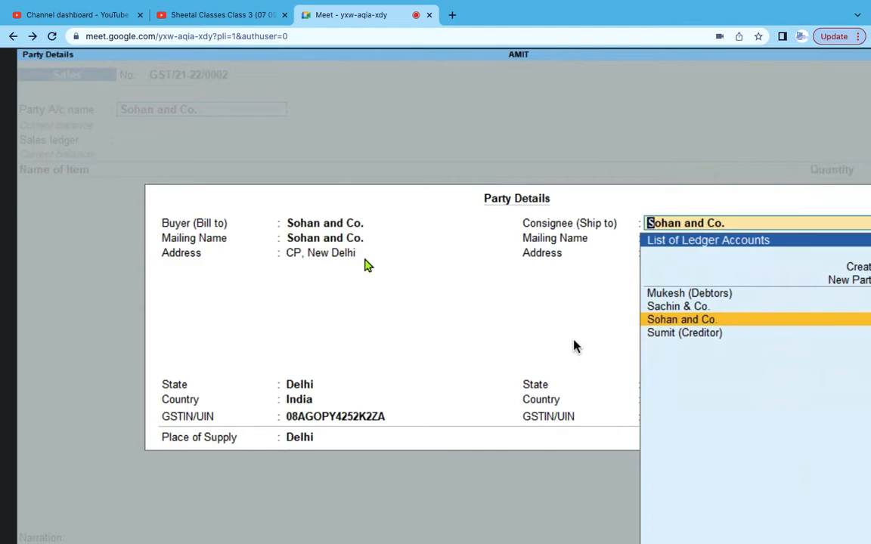
- Accept Sohan and Co. as consignee, reach its address, and admit the waiting Meet participant
{"action": "key", "text": "Return"}
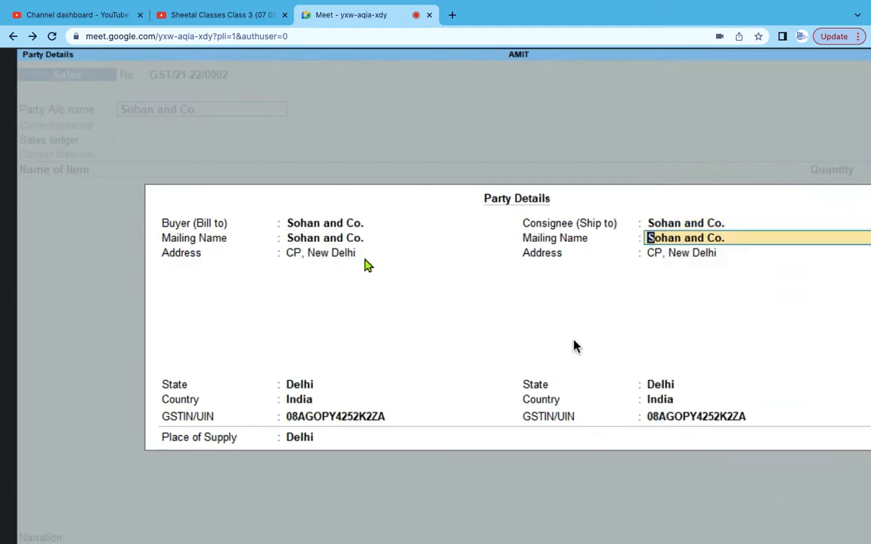
{"action": "key", "text": "Return"}
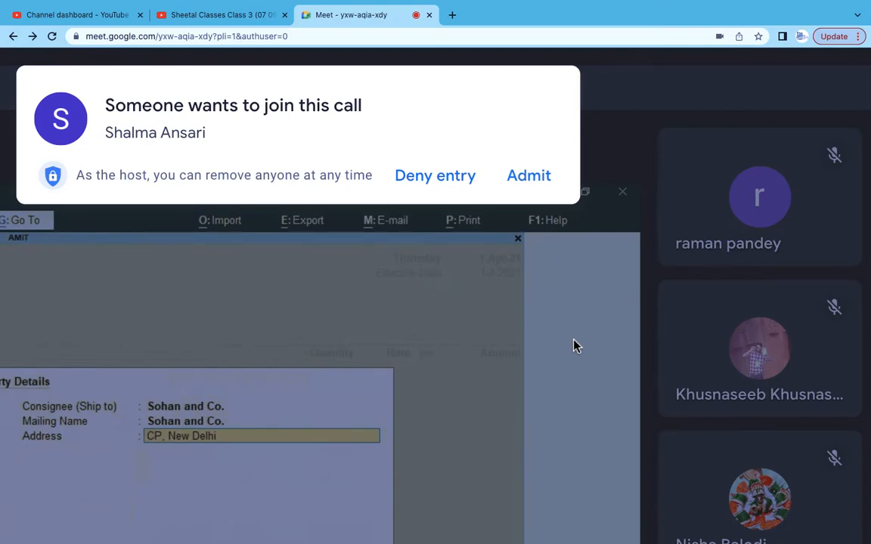
{"action": "left_click", "coordinate": [534, 182]}
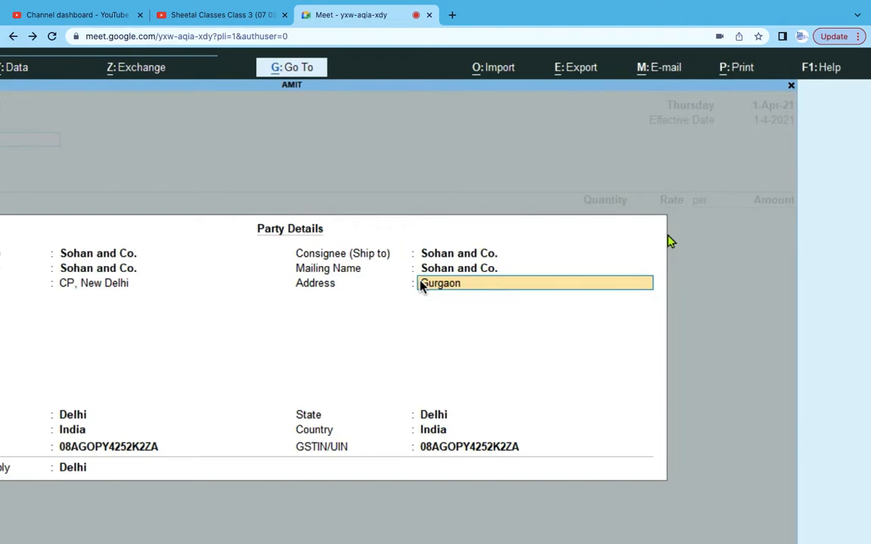
- Confirm the consignee address and keep Delhi as the state and place of supply
{"action": "key", "text": "Return"}
{"action": "key", "text": "Return"}
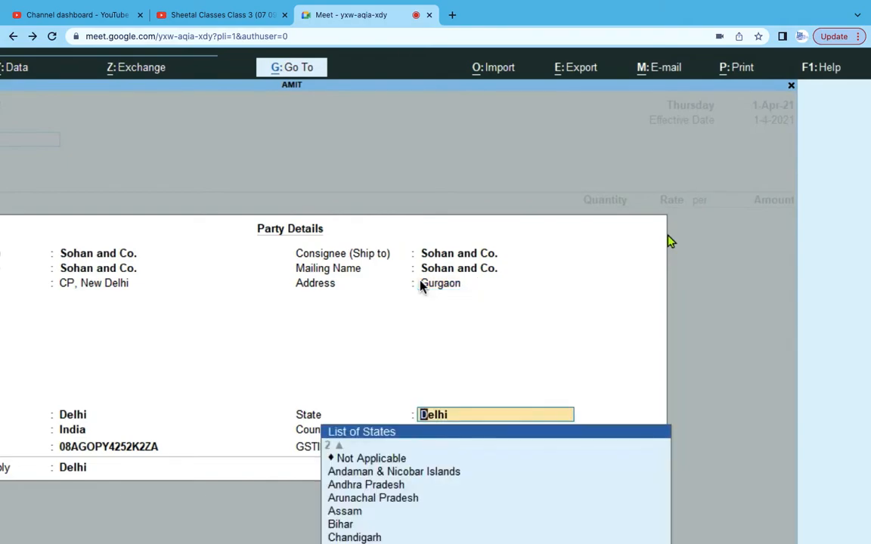
{"action": "key", "text": "Return"}
{"action": "key", "text": "Return"}
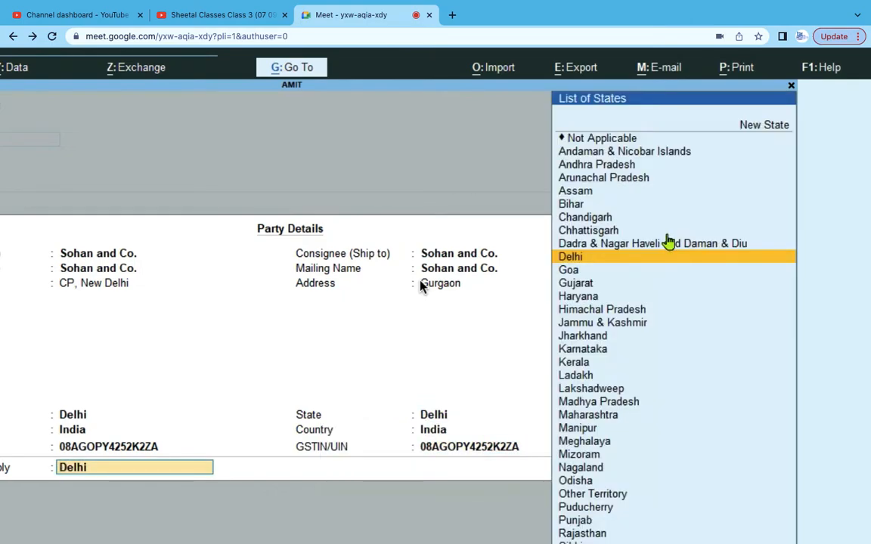
{"action": "key", "text": "Return"}
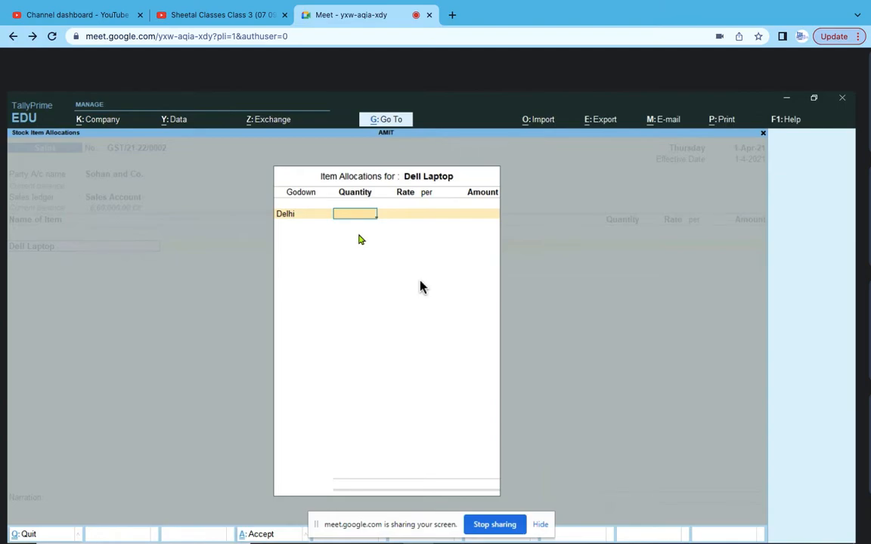
- Enter 5 No. Dell Laptops at 41,000 each, accepting the 2,05,000.00 line amount
{"action": "type", "text": "5"}
{"action": "key", "text": "Return"}
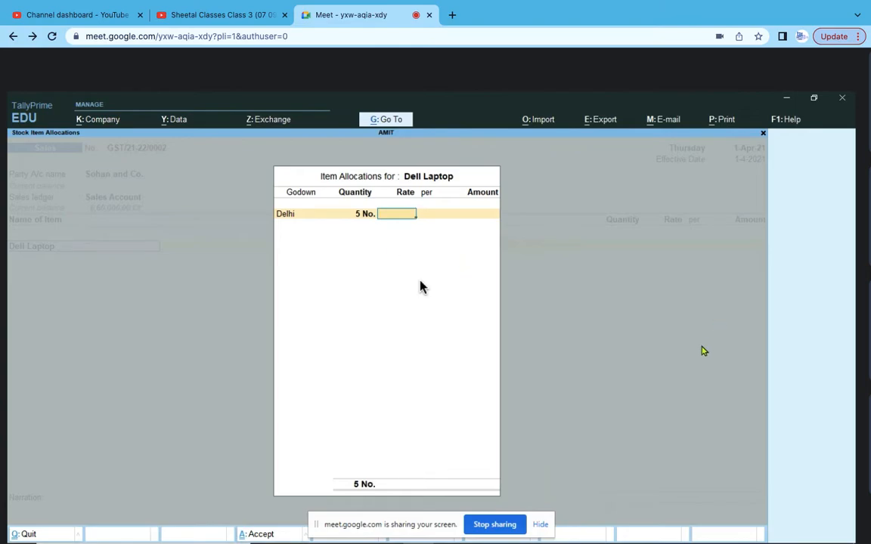
{"action": "type", "text": "41000"}
{"action": "key", "text": "Return"}
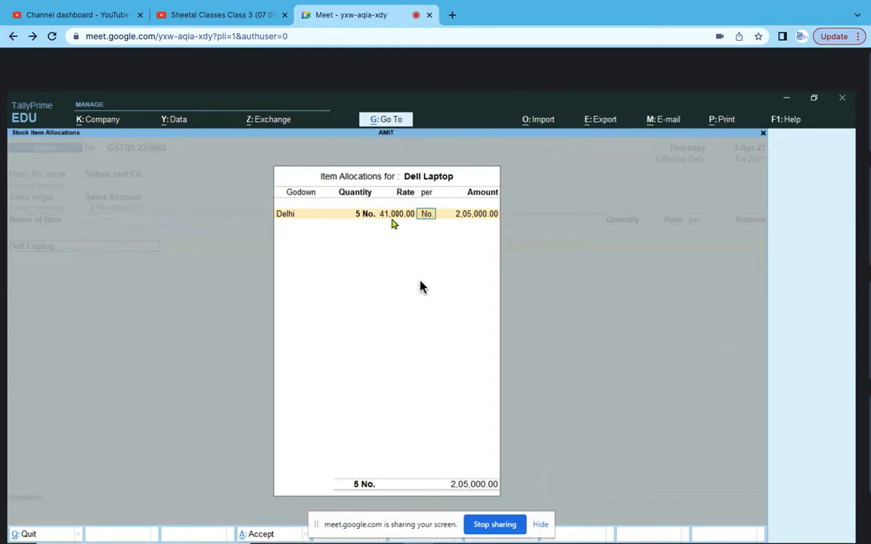
{"action": "key", "text": "Return"}
{"action": "key", "text": "Return"}
{"action": "key", "text": "Return"}
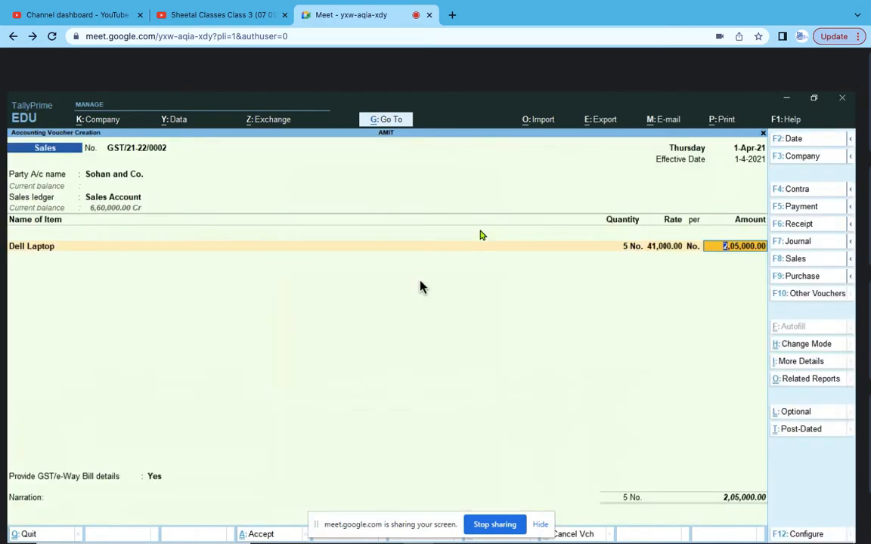
{"action": "key", "text": "Return"}
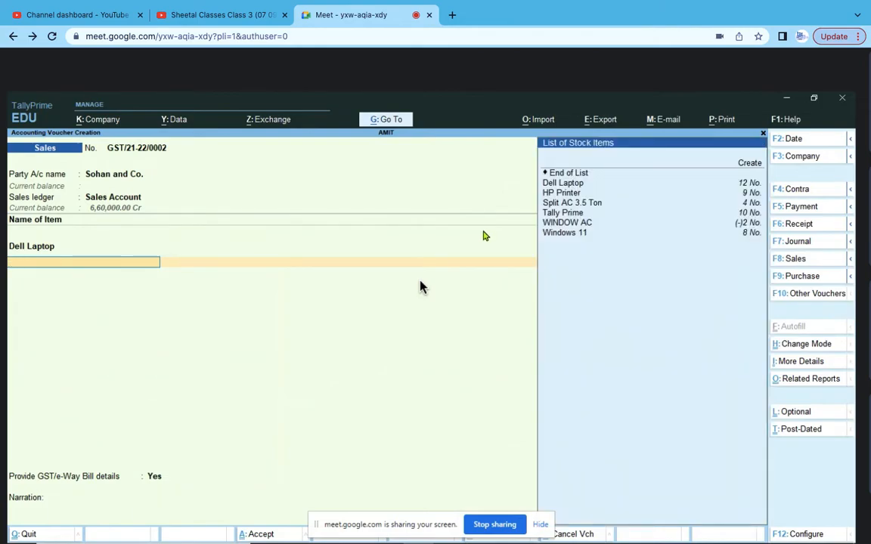
- Add Windows 11 from the Gurgaon godown: 5 No. at 6,000 each, totalling 30,000.00
{"action": "left_click", "coordinate": [578, 238]}
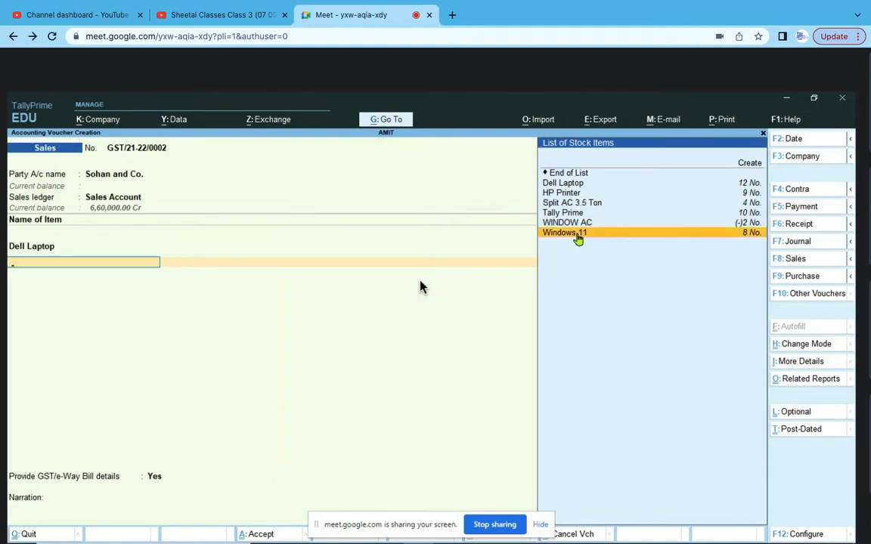
{"action": "left_click", "coordinate": [578, 234]}
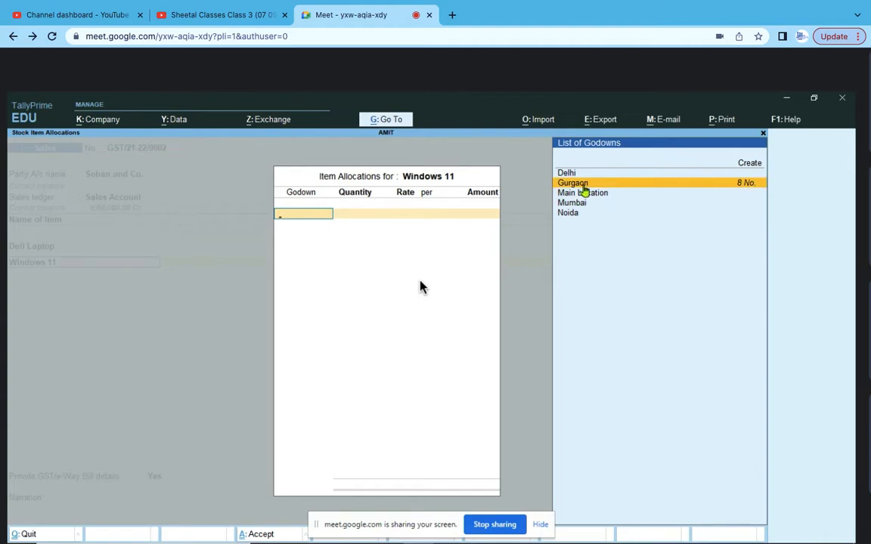
{"action": "left_click", "coordinate": [585, 185]}
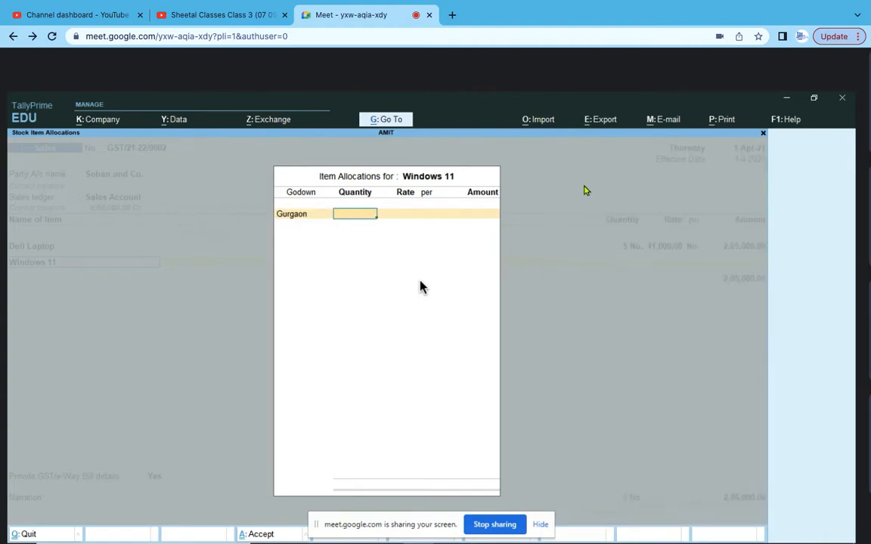
{"action": "type", "text": "5"}
{"action": "key", "text": "Return"}
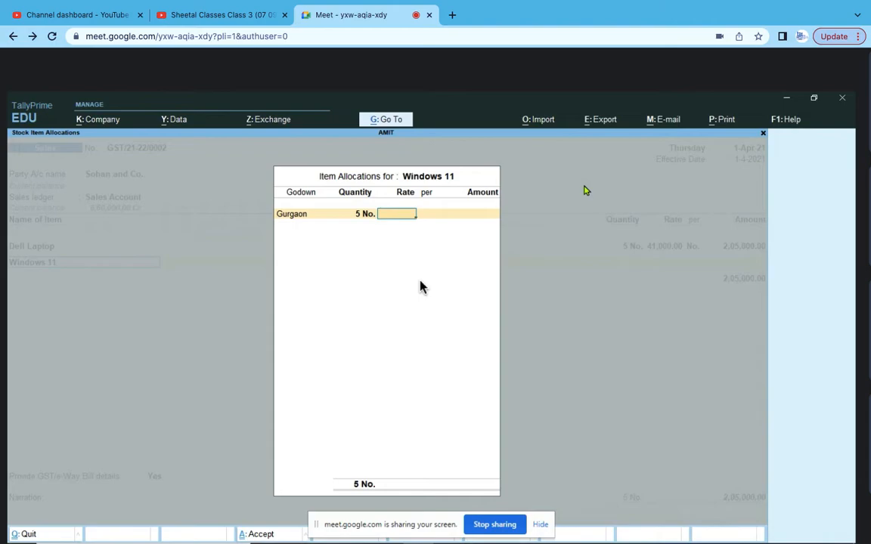
{"action": "type", "text": "6"}
{"action": "type", "text": "000"}
{"action": "key", "text": "Return"}
{"action": "key", "text": "Return"}
{"action": "key", "text": "Return"}
{"action": "key", "text": "Return"}
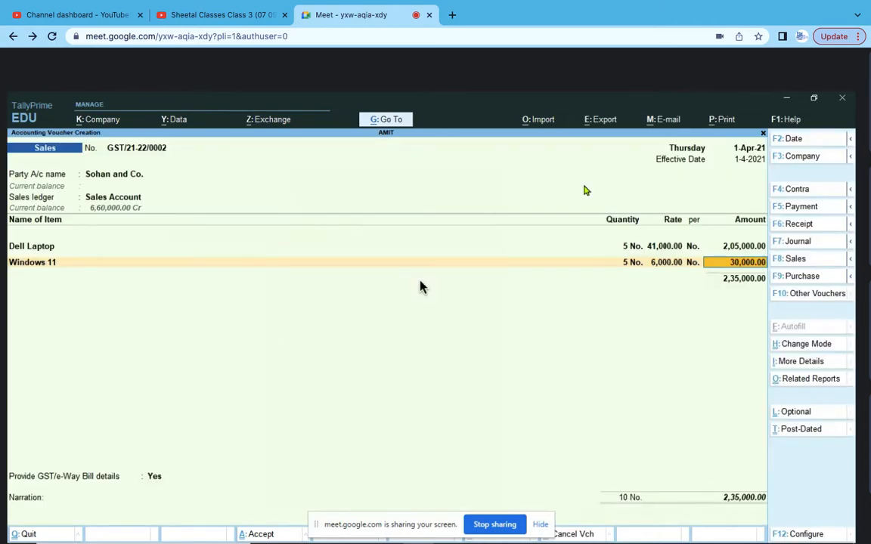
{"action": "key", "text": "Return"}
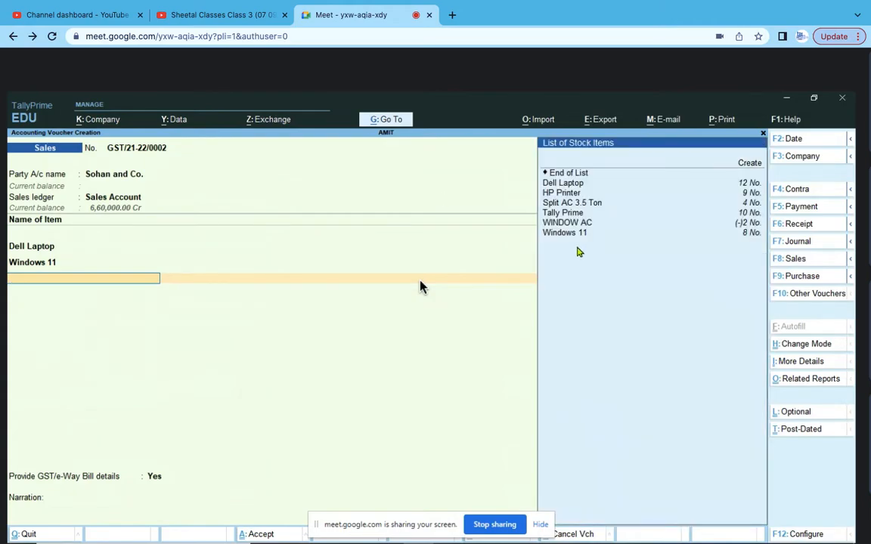
- Add HP Printer from the Noida godown: 3 No. at 21,000 each, totalling 63,000.00
{"action": "left_click", "coordinate": [571, 196]}
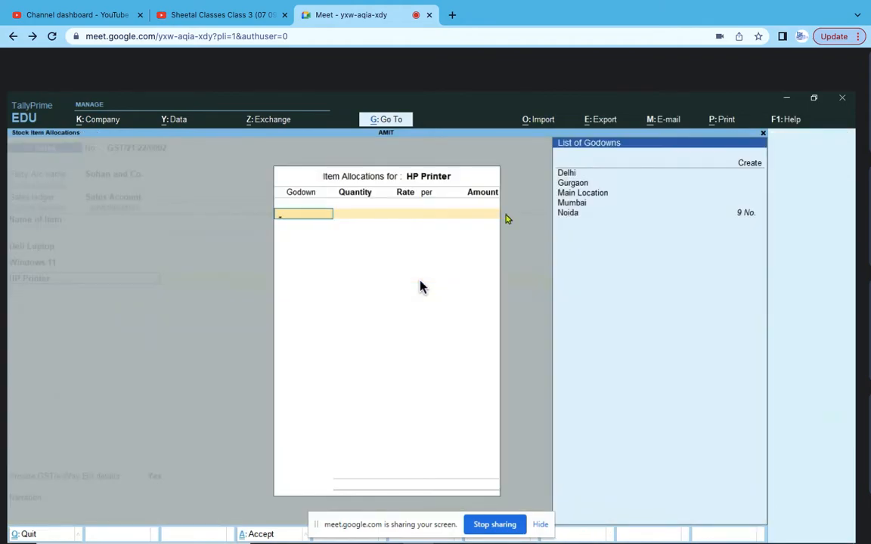
{"action": "left_click", "coordinate": [571, 217]}
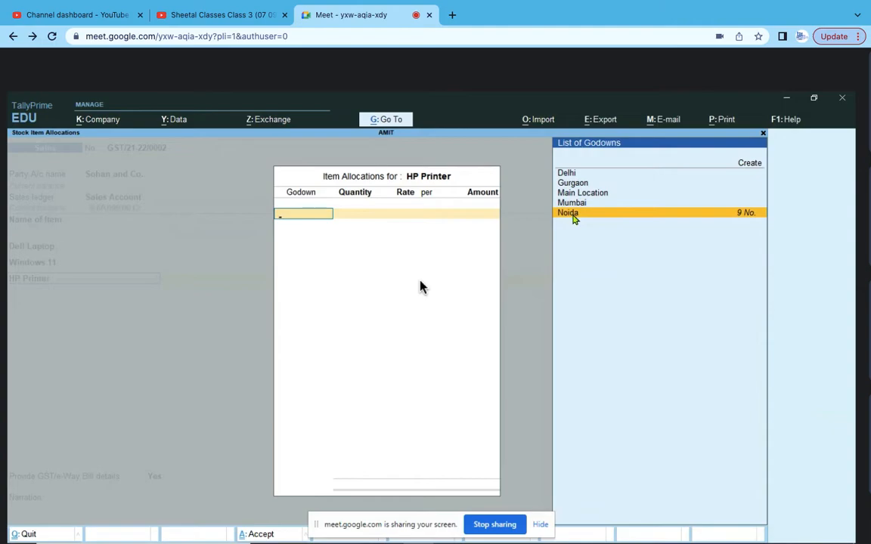
{"action": "left_click", "coordinate": [573, 218]}
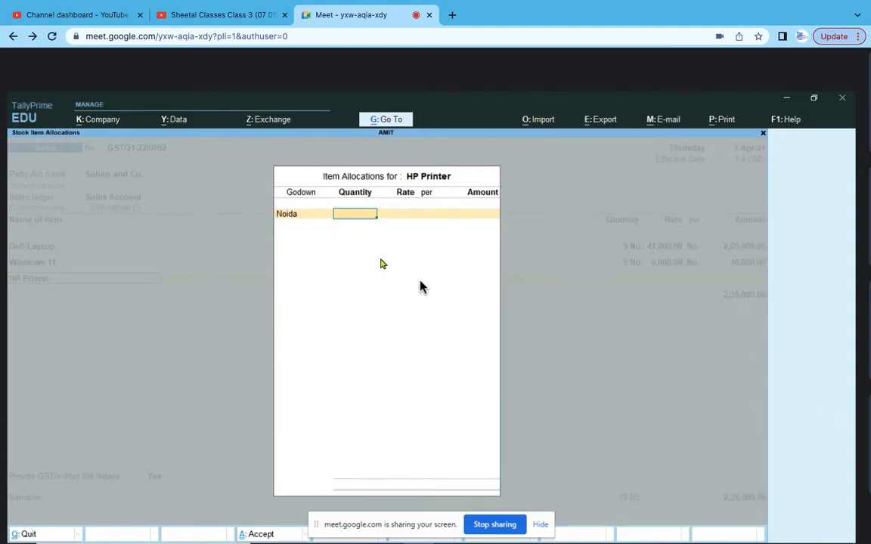
{"action": "type", "text": "5"}
{"action": "key", "text": "BackSpace"}
{"action": "type", "text": "3"}
{"action": "key", "text": "Return"}
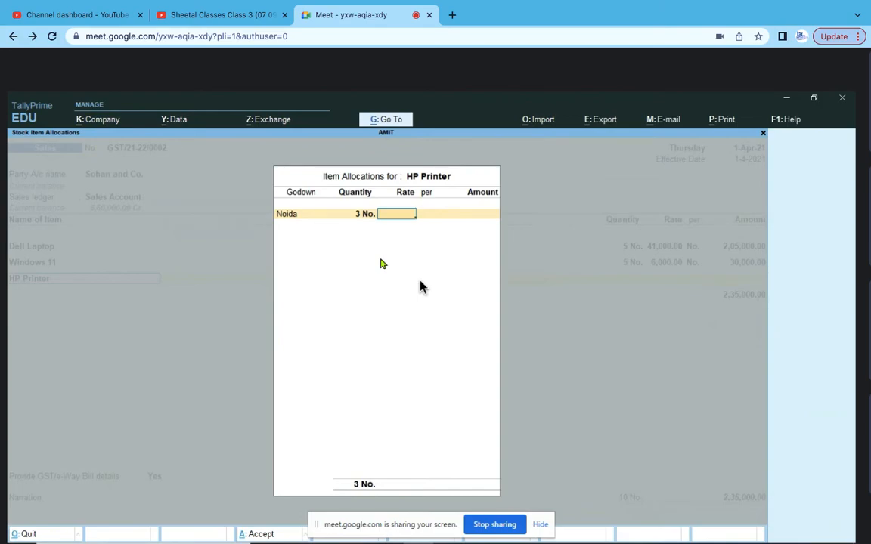
{"action": "type", "text": "21000"}
{"action": "key", "text": "Return"}
{"action": "key", "text": "Return"}
{"action": "key", "text": "Return"}
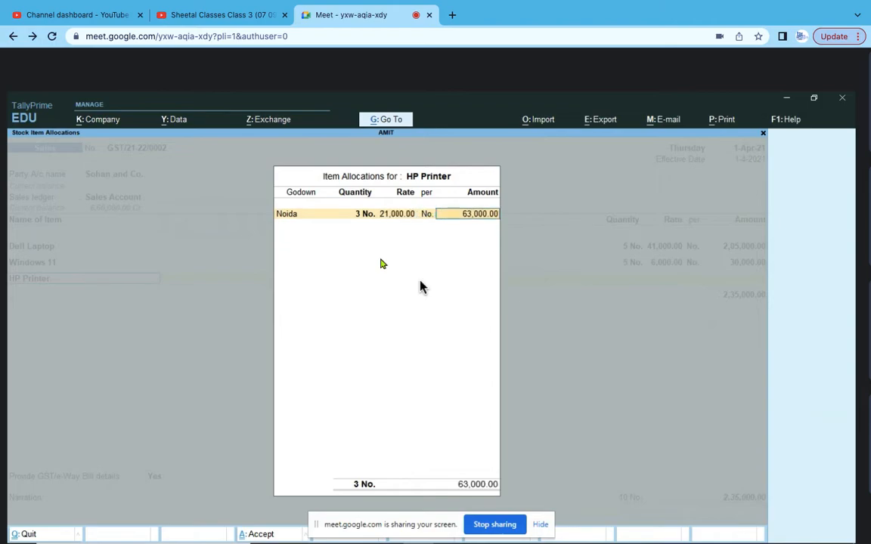
{"action": "key", "text": "Return"}
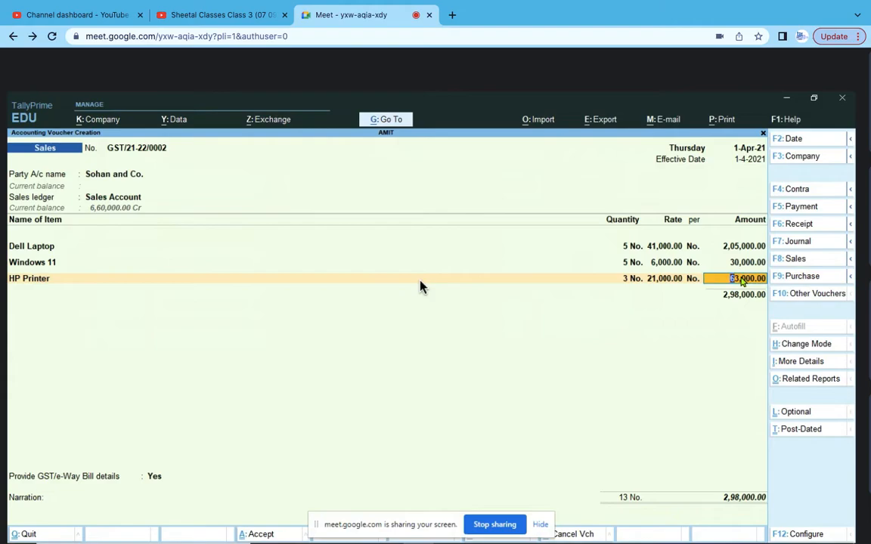
{"action": "key", "text": "Return"}
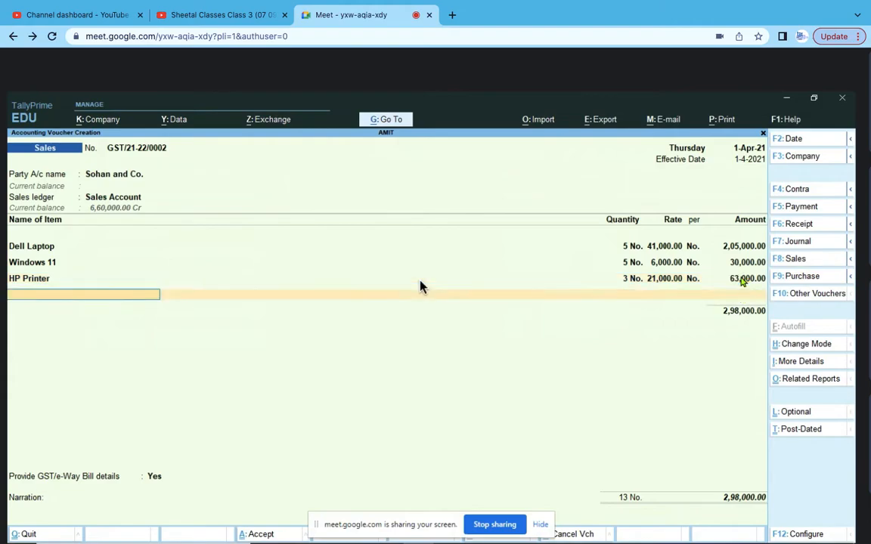
- Close the item list and add an IGST Outward 18% line of 53,640.00
{"action": "key", "text": "Return"}
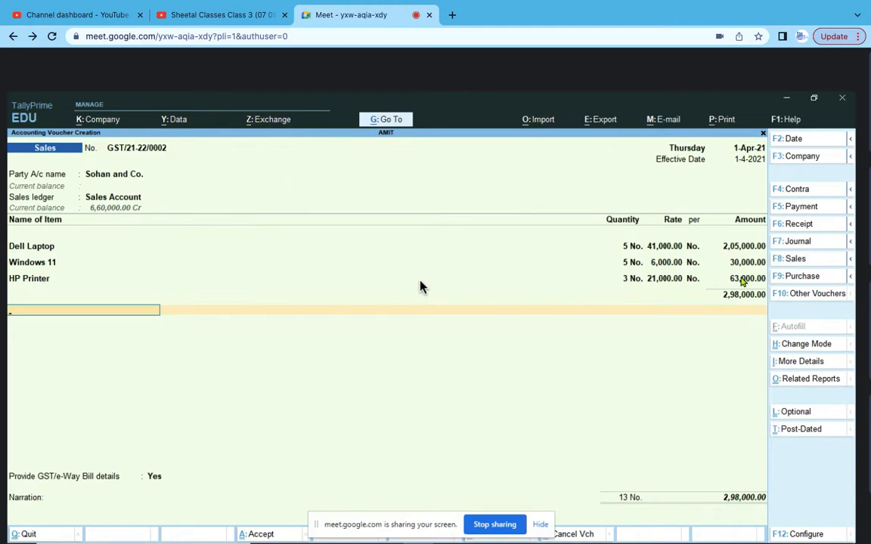
{"action": "key", "text": "Return"}
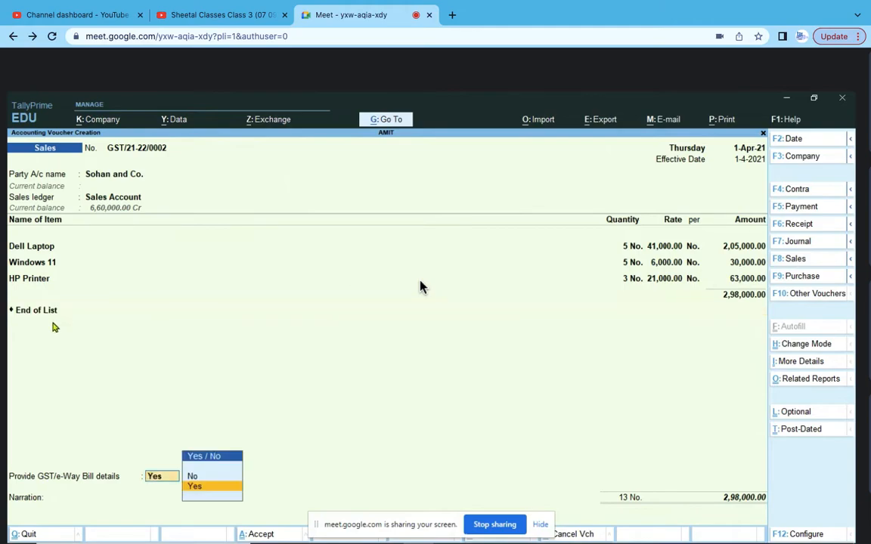
{"action": "left_click", "coordinate": [46, 312]}
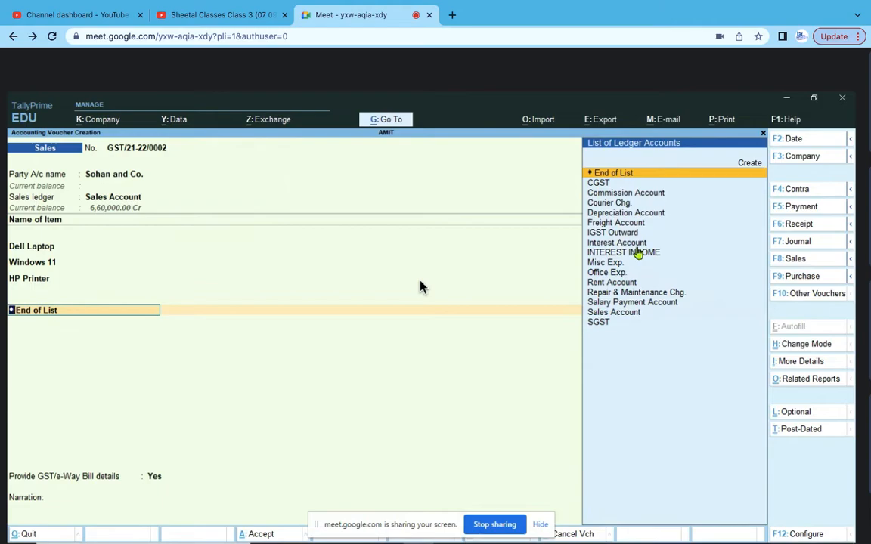
{"action": "left_click", "coordinate": [618, 234]}
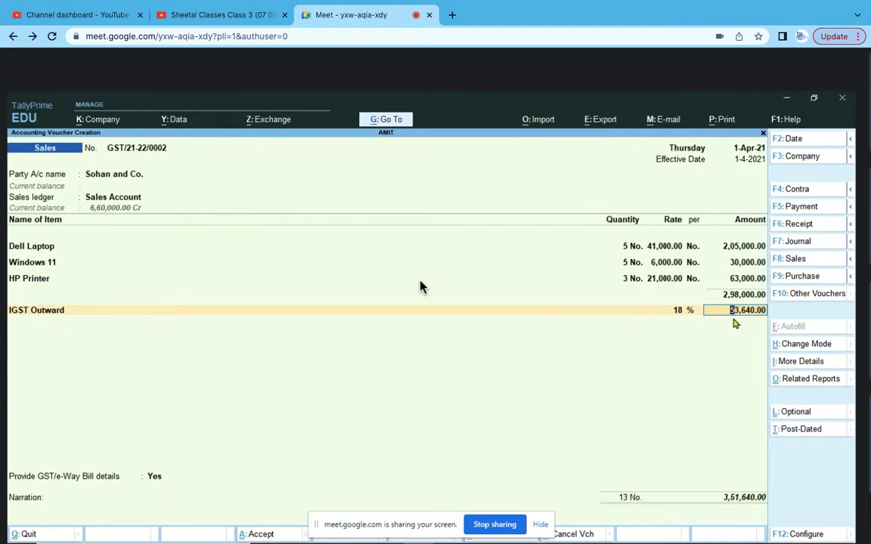
{"action": "key", "text": "Return"}
{"action": "key", "text": "Return"}
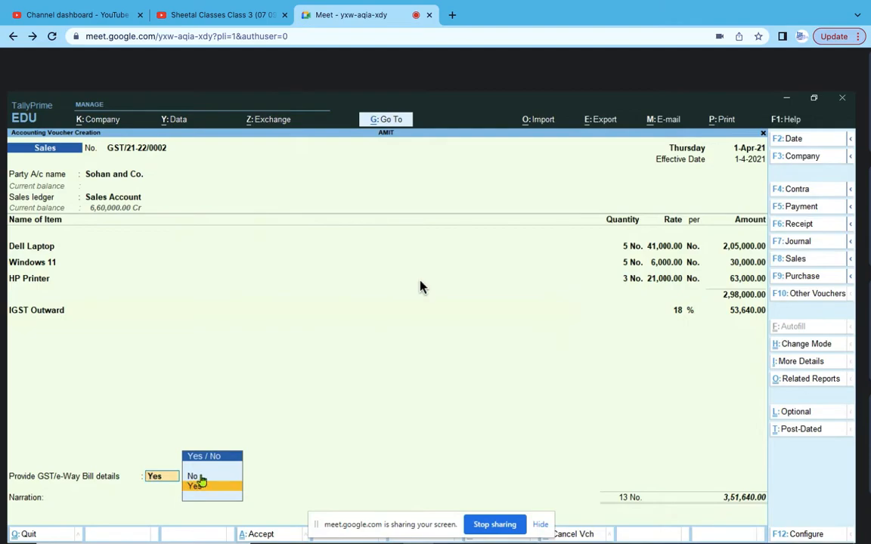
- Answer No to GST/e-Way Bill details and record New Ref GST/21-22/0002 for 3,51,640.00
{"action": "key", "text": "Up"}
{"action": "key", "text": "Return"}
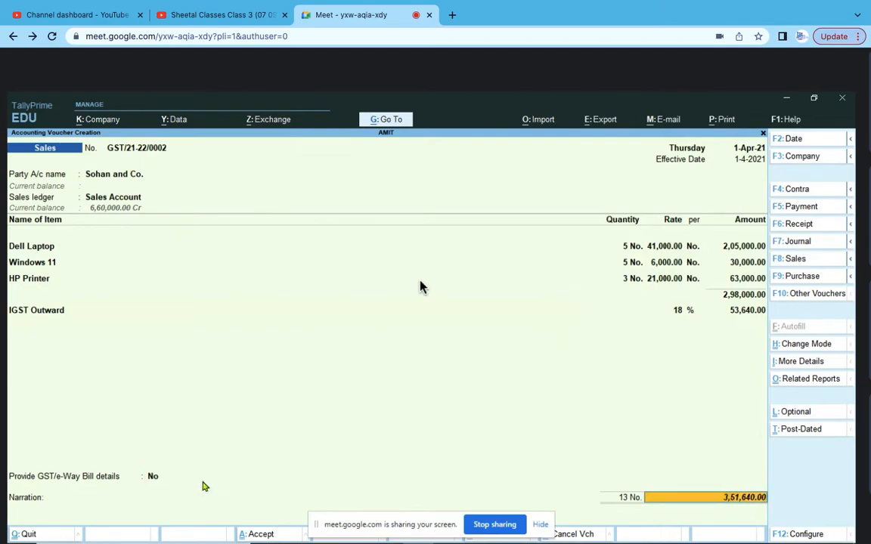
{"action": "key", "text": "Return"}
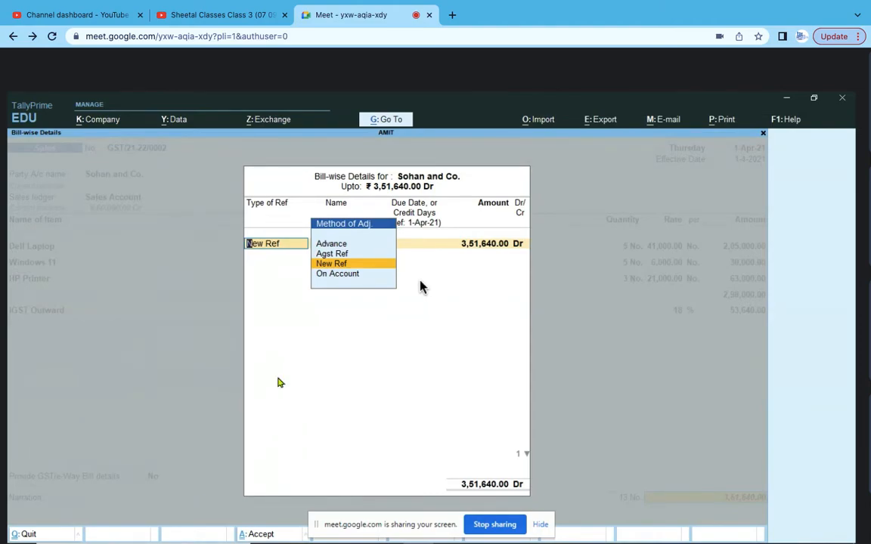
{"action": "left_click", "coordinate": [342, 264]}
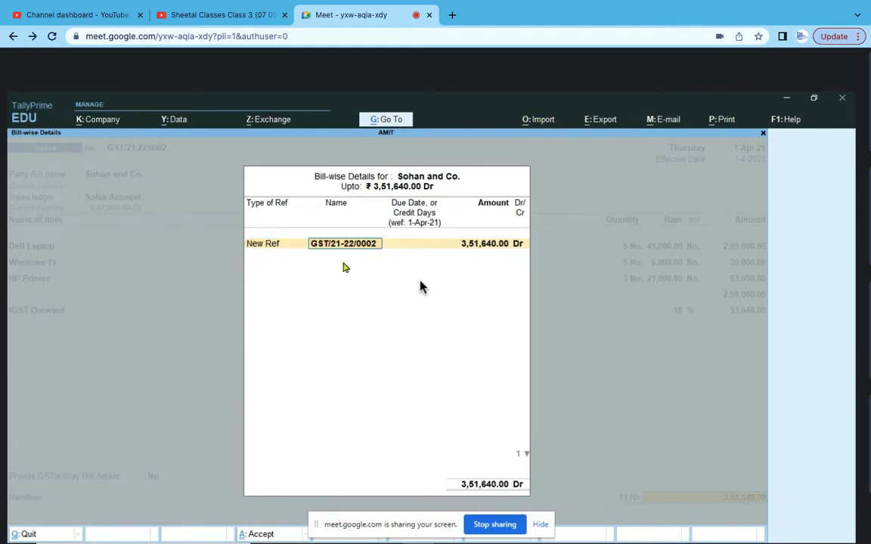
{"action": "key", "text": "Return"}
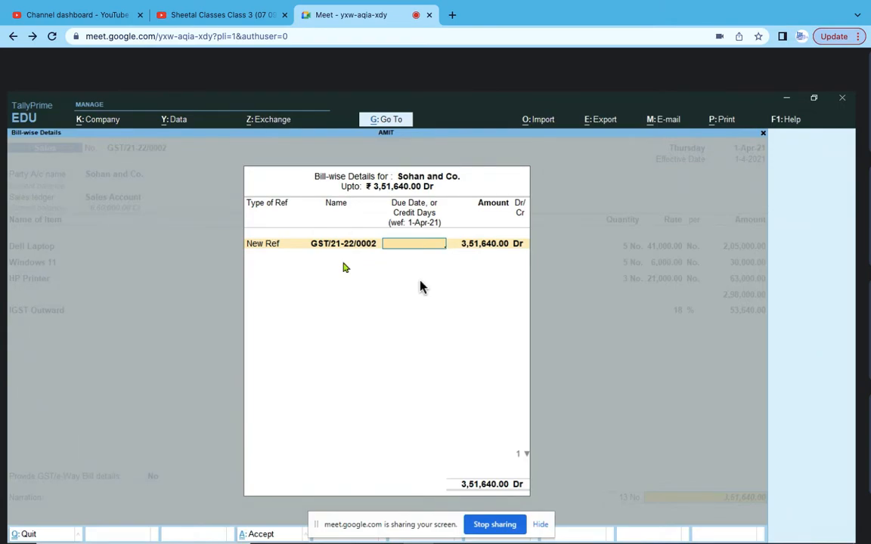
{"action": "key", "text": "Return"}
{"action": "key", "text": "Return"}
{"action": "key", "text": "Return"}
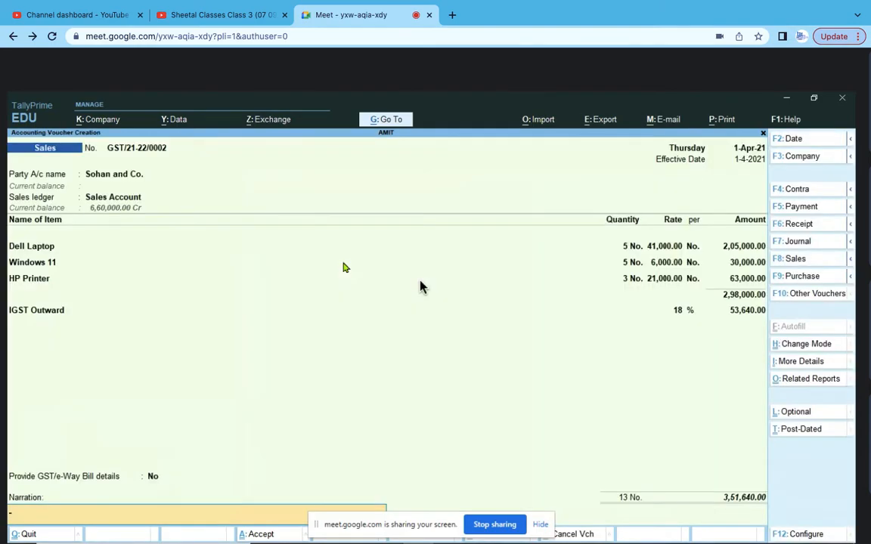
- Leave narration blank, accept the voucher, and decline e-Way Bill generation
{"action": "key", "text": "Return"}
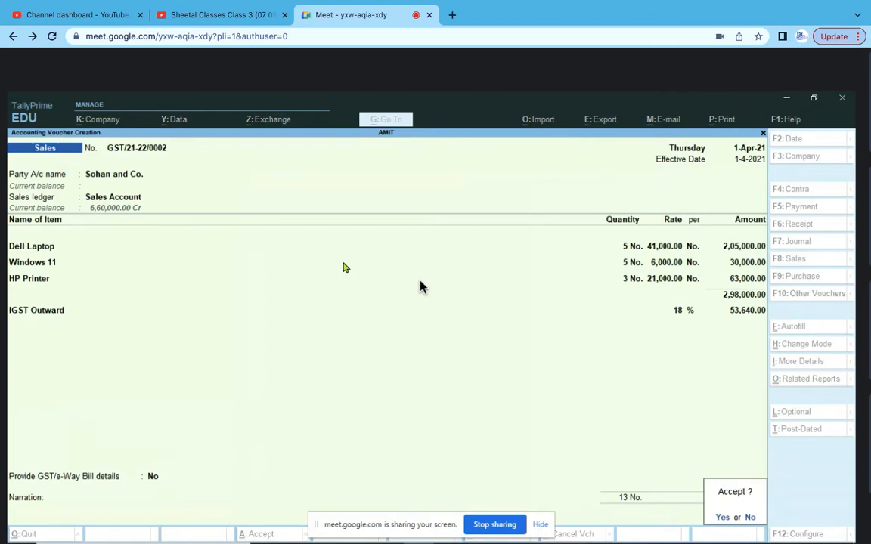
{"action": "key", "text": "Return"}
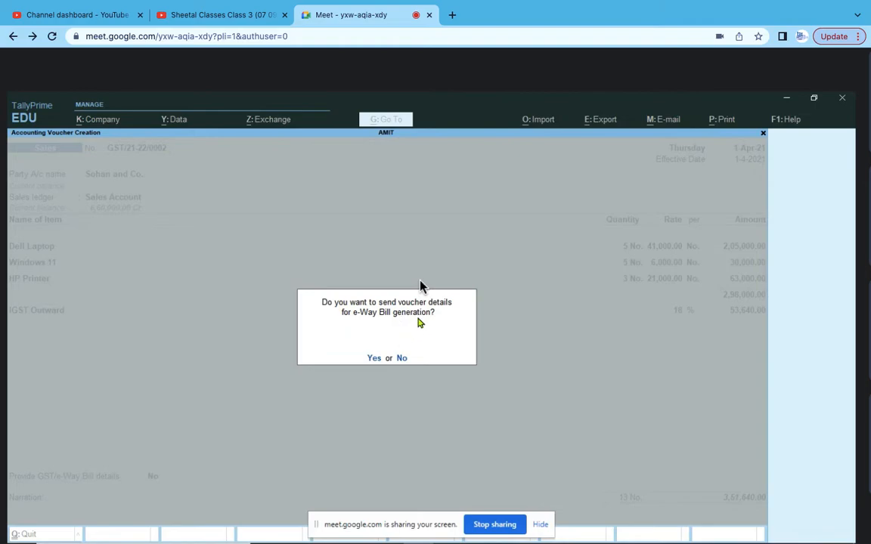
{"action": "left_click", "coordinate": [404, 359]}
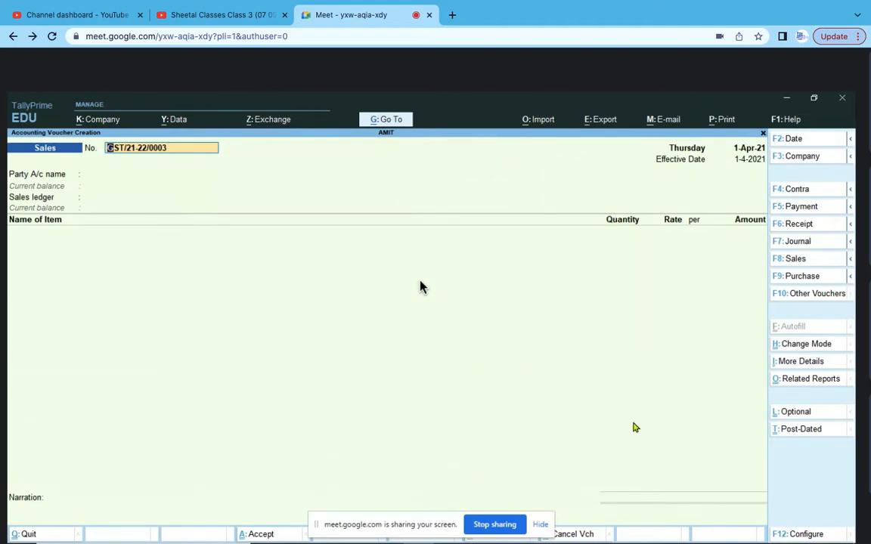
- Quit the blank sales voucher GST/21-22/0003 and stay in the Gateway menu
{"action": "key", "text": "Escape"}
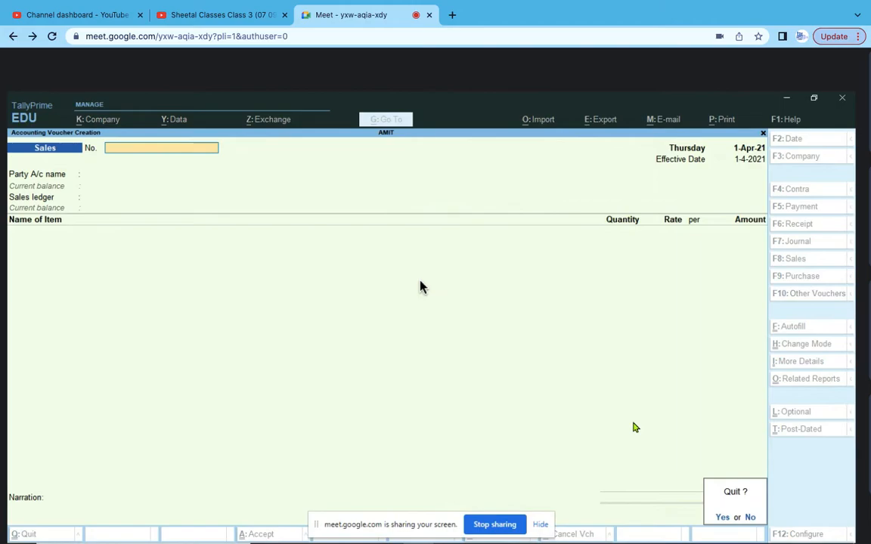
{"action": "key", "text": "y"}
{"action": "key", "text": "Escape"}
{"action": "key", "text": "n"}
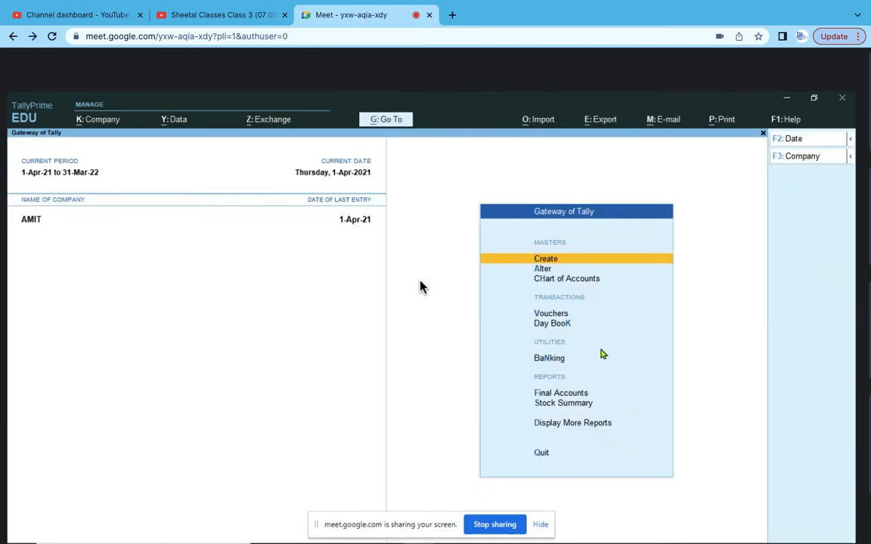
- Trace Stock Summary > Computer > Dell Laptop April vouchers to the Sohan and Co. sale
{"action": "left_click", "coordinate": [582, 407]}
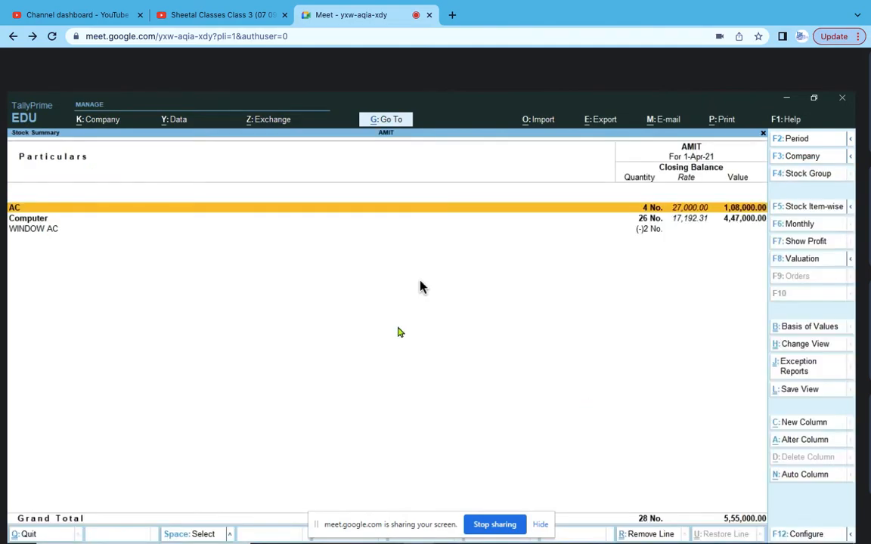
{"action": "left_click", "coordinate": [38, 220]}
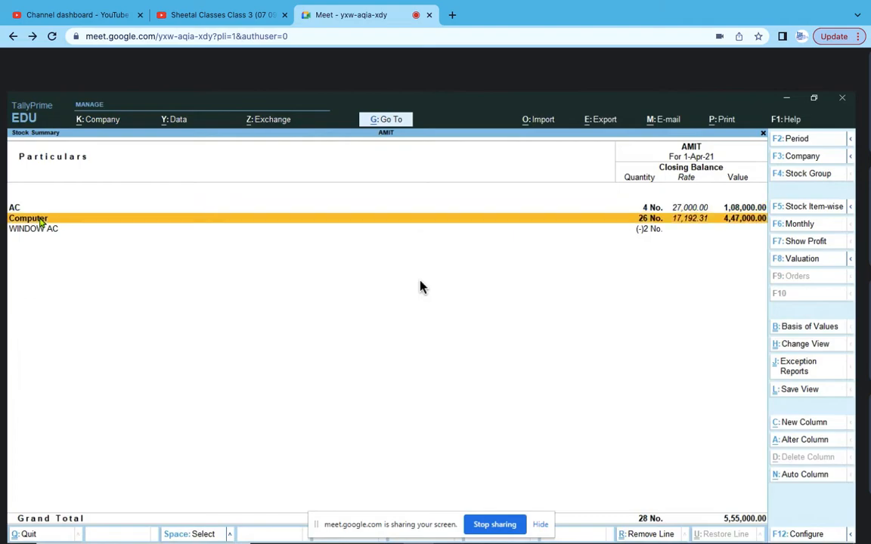
{"action": "left_click", "coordinate": [37, 220]}
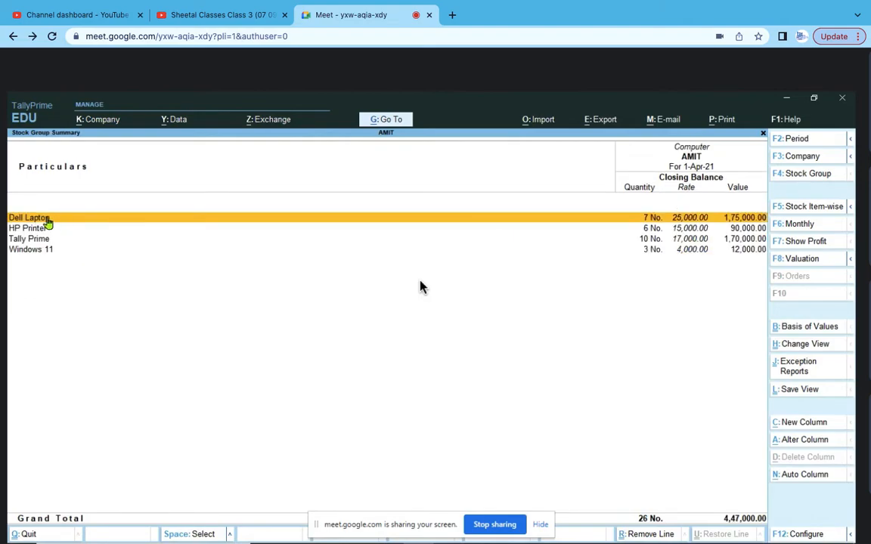
{"action": "left_click", "coordinate": [46, 219]}
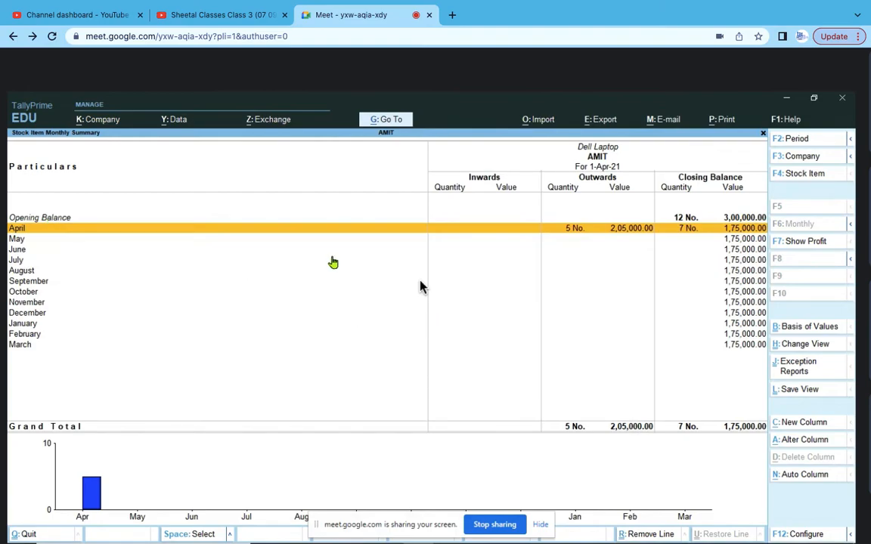
{"action": "left_click", "coordinate": [582, 229]}
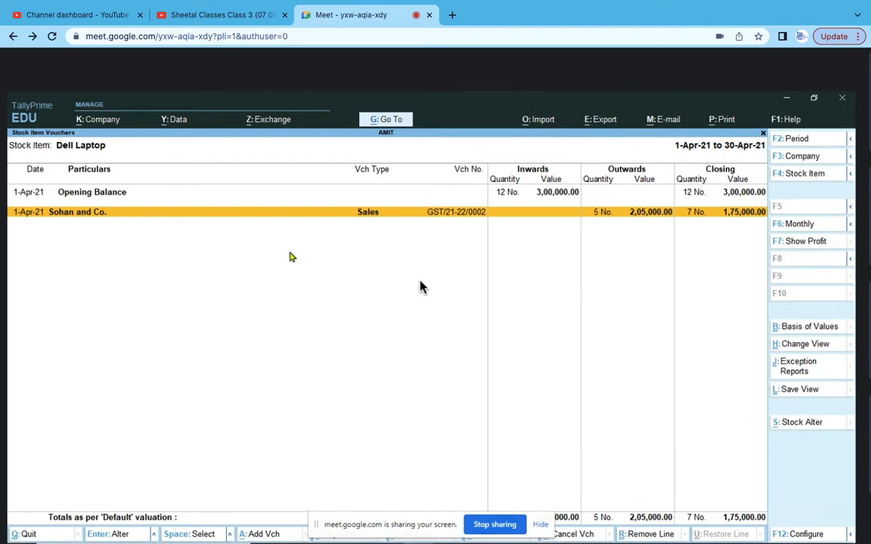
{"action": "left_click", "coordinate": [71, 217]}
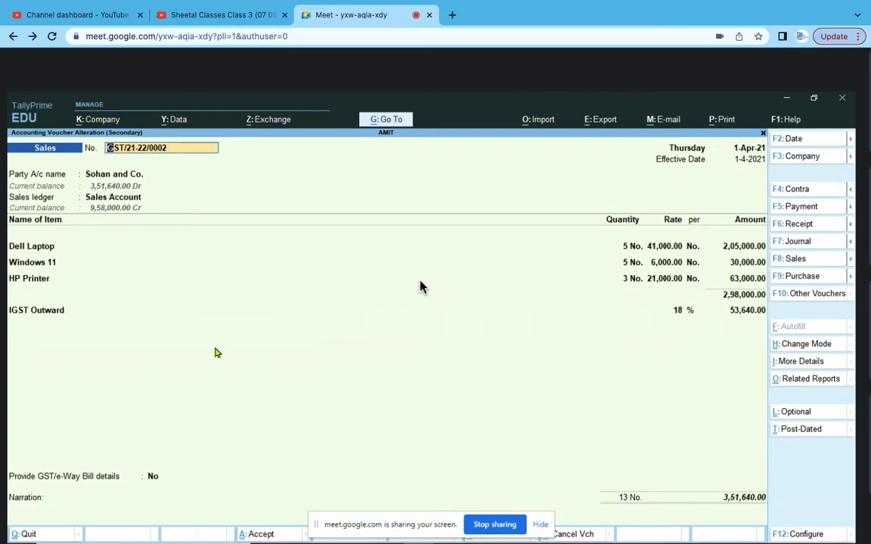
{"action": "key", "text": "Escape"}
{"action": "key", "text": "Return"}
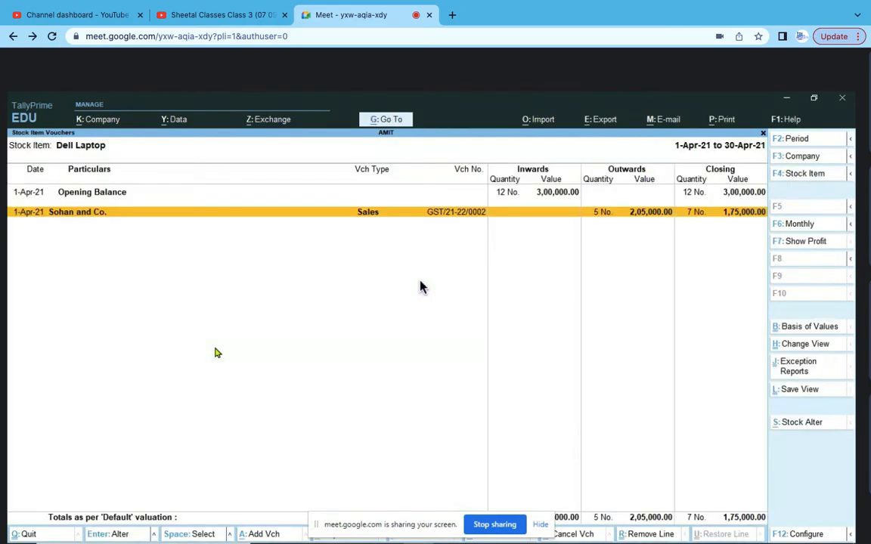
{"action": "key", "text": "Escape"}
{"action": "key", "text": "Escape"}
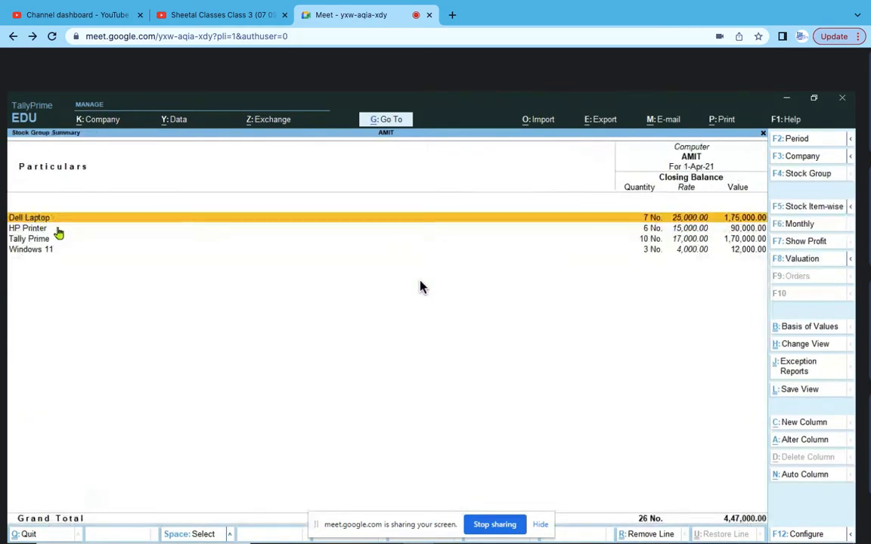
- Review April stock vouchers for HP Printer, Windows 11 and Tally Prime, then exit to Gateway of Tally
{"action": "double_click", "coordinate": [43, 231]}
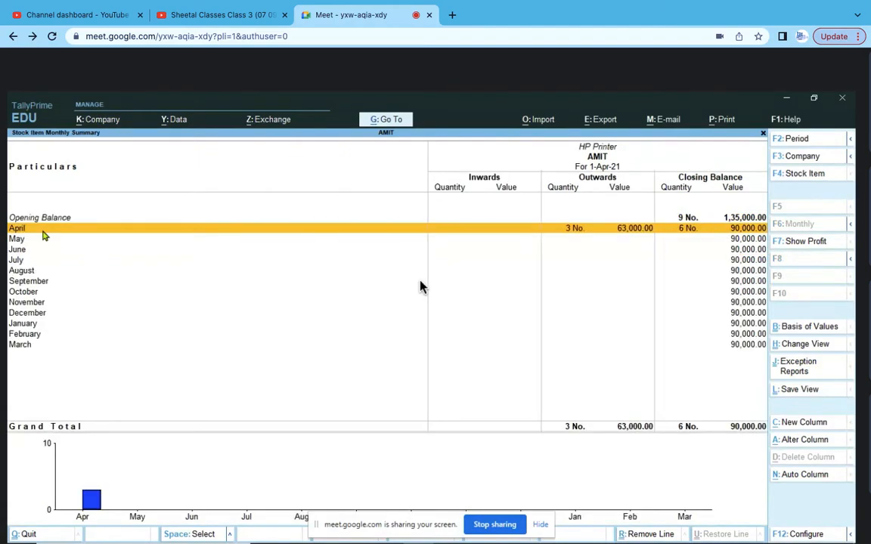
{"action": "double_click", "coordinate": [43, 228]}
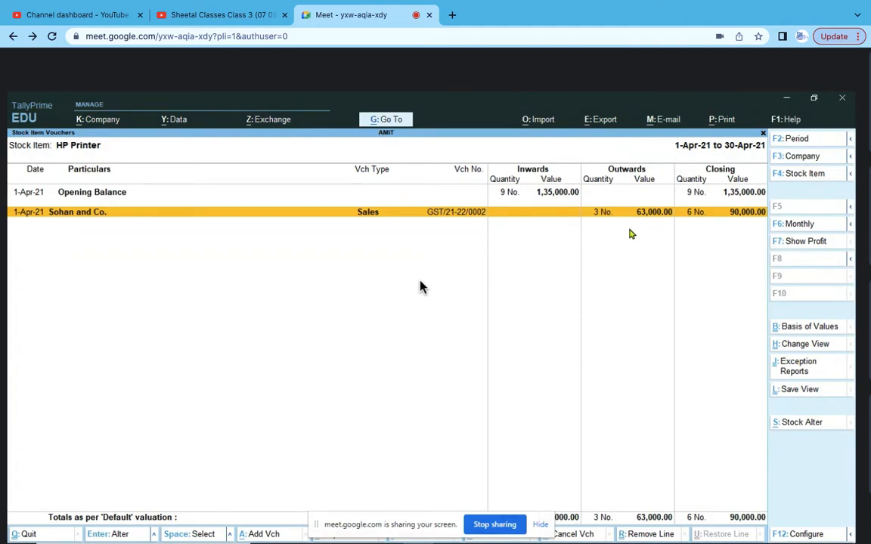
{"action": "key", "text": "Escape"}
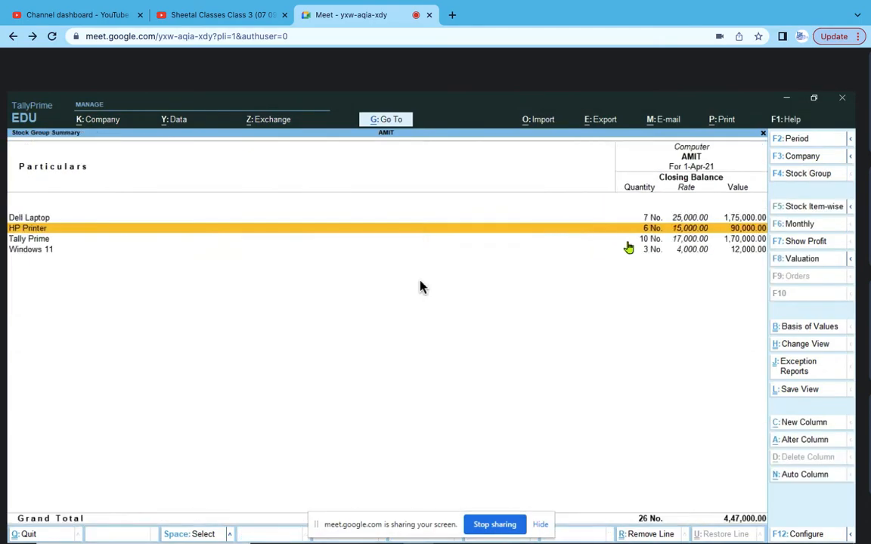
{"action": "left_click", "coordinate": [40, 250]}
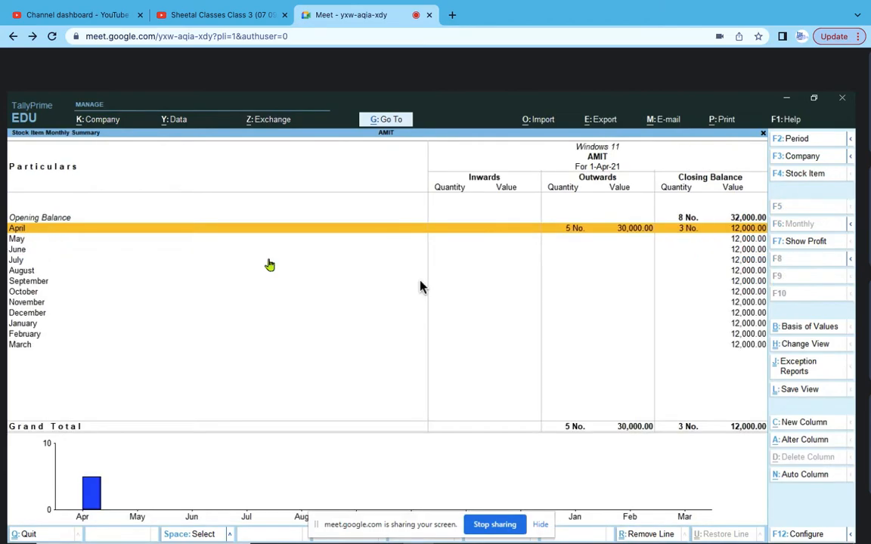
{"action": "left_click", "coordinate": [533, 227]}
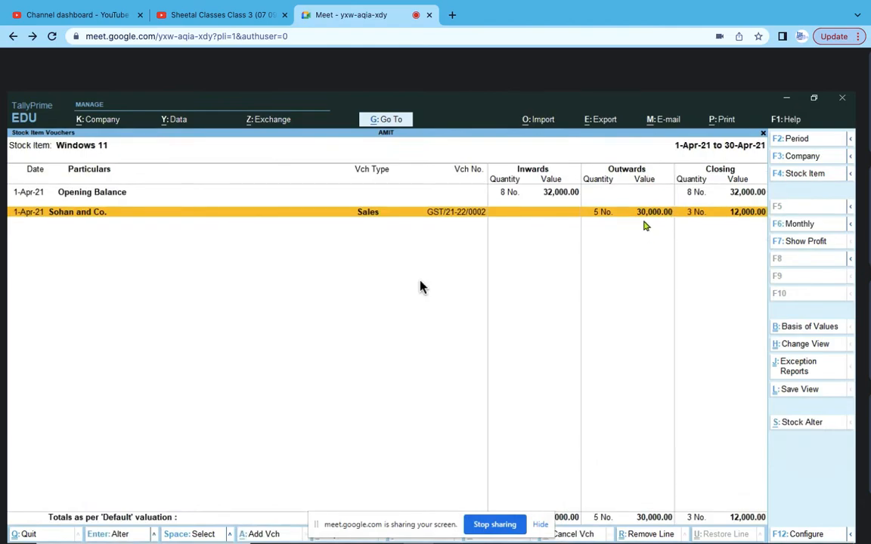
{"action": "key", "text": "Escape"}
{"action": "key", "text": "Escape"}
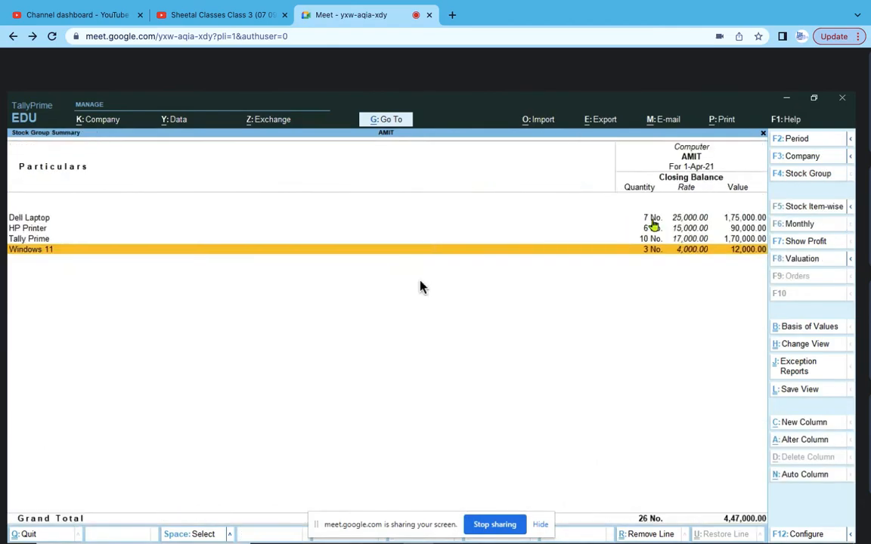
{"action": "double_click", "coordinate": [43, 239]}
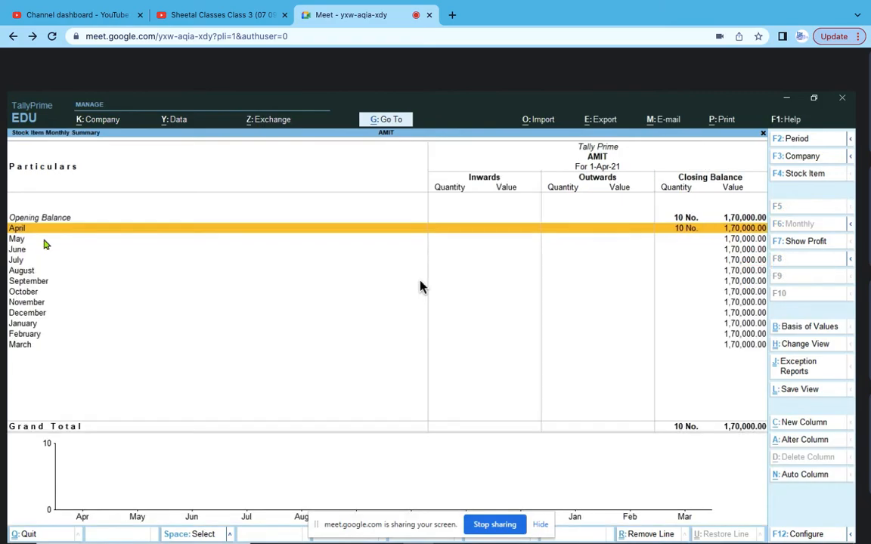
{"action": "double_click", "coordinate": [43, 229]}
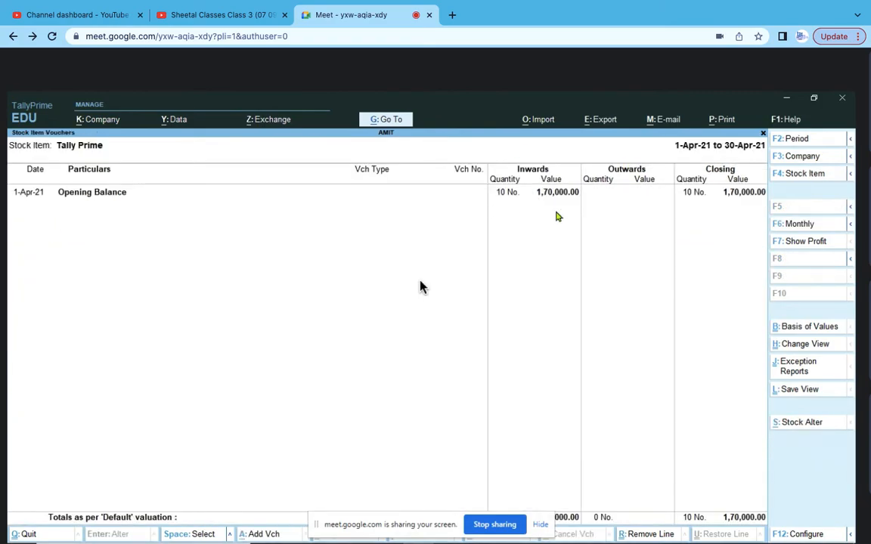
{"action": "key", "text": "Escape"}
{"action": "key", "text": "Escape"}
{"action": "key", "text": "Escape"}
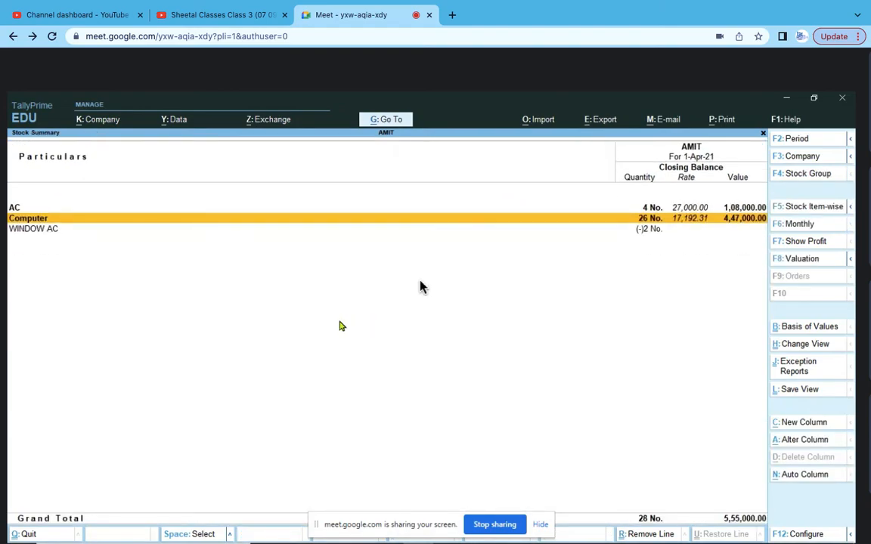
{"action": "key", "text": "Escape"}
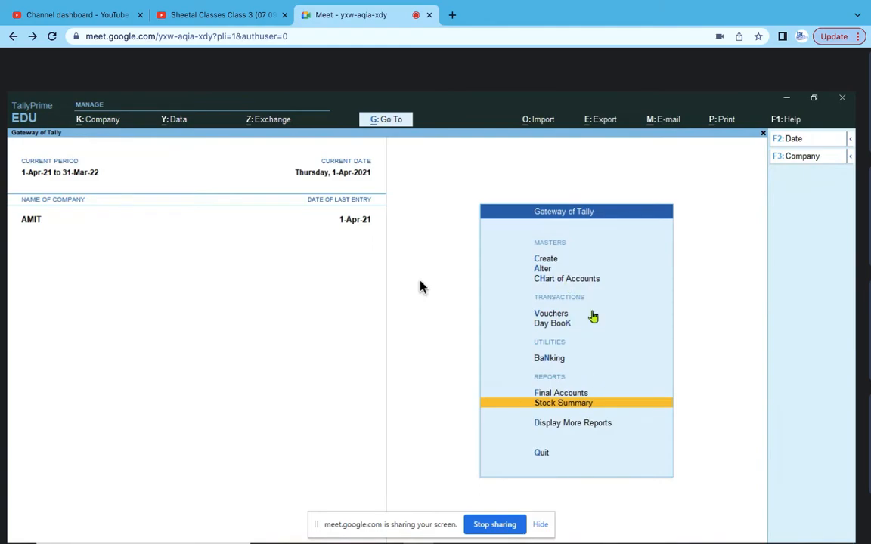
- Open the Profit & Loss A/c and inspect the Computer group's opening stock items
{"action": "left_click", "coordinate": [572, 394]}
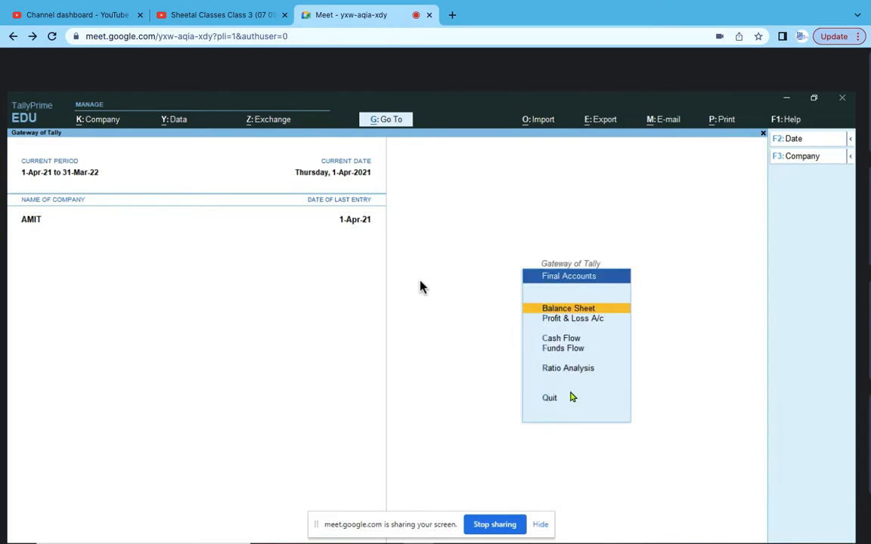
{"action": "left_click", "coordinate": [585, 320]}
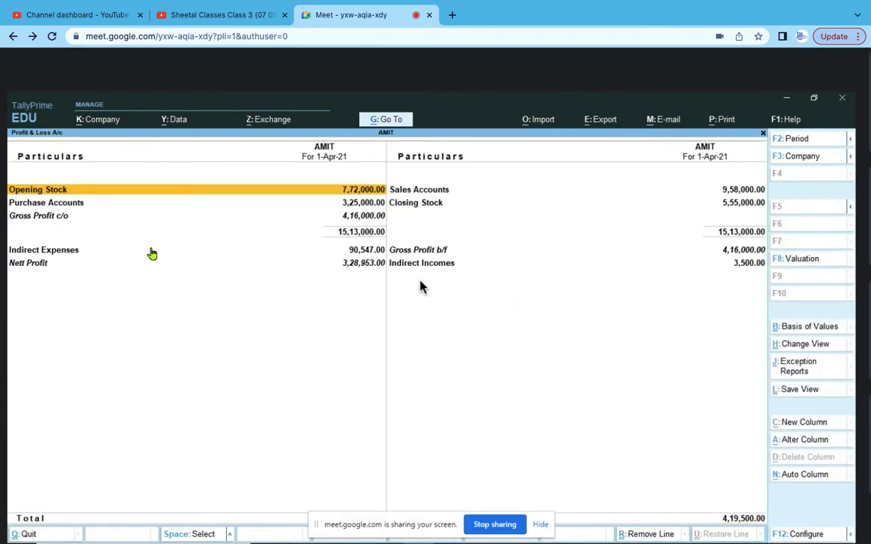
{"action": "left_click", "coordinate": [50, 194]}
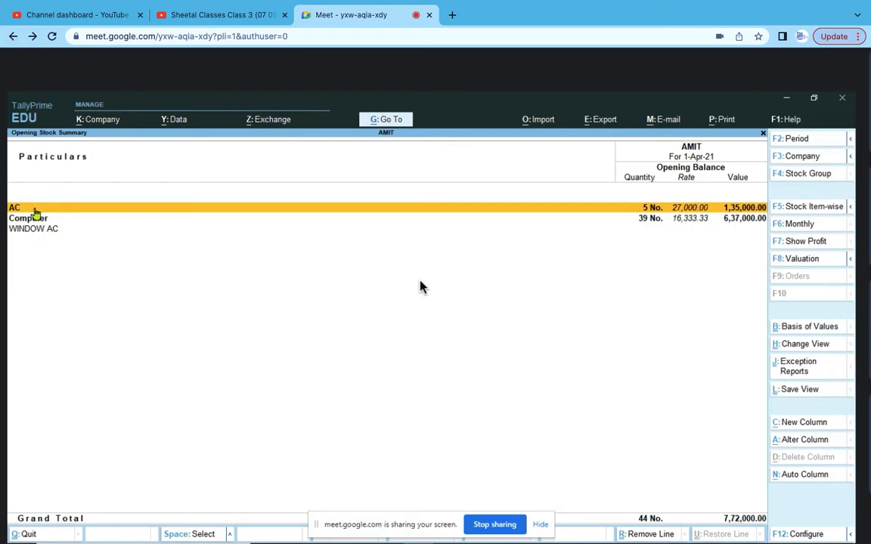
{"action": "double_click", "coordinate": [38, 219]}
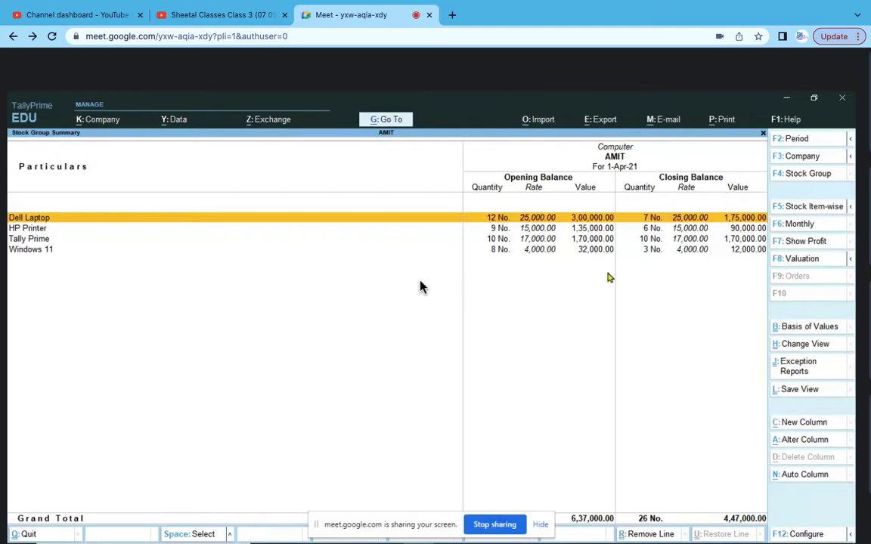
{"action": "key", "text": "Escape"}
{"action": "key", "text": "Escape"}
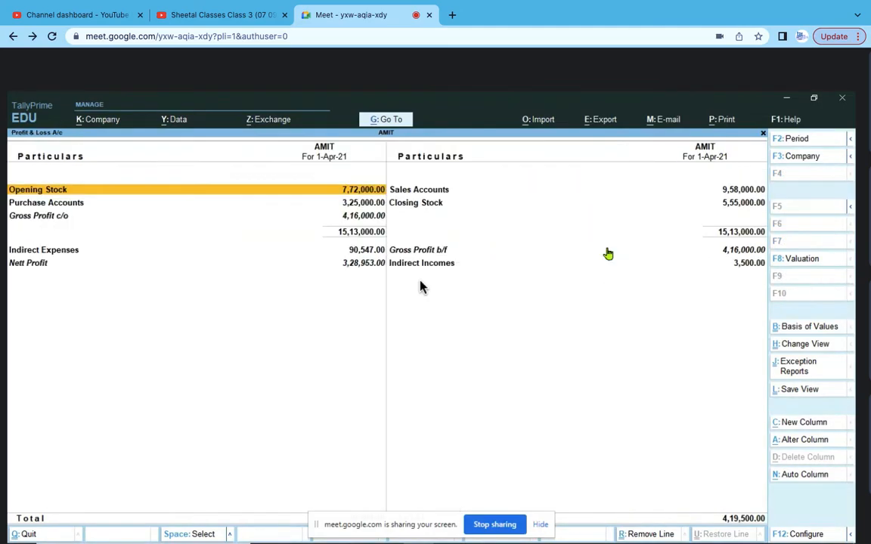
- Drill Sales Accounts to April's Sales Account vouchers and open Sohan and Co.'s voucher
{"action": "left_click", "coordinate": [443, 192]}
{"action": "left_click", "coordinate": [443, 192]}
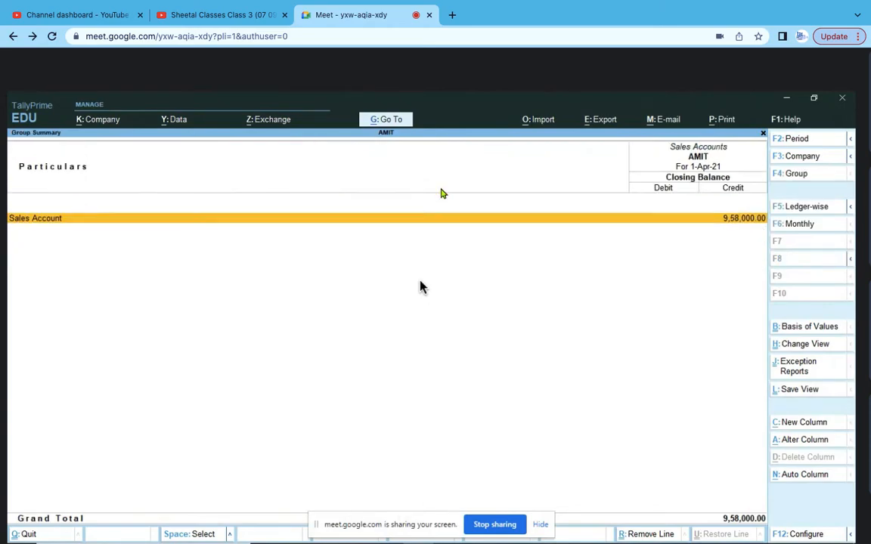
{"action": "left_click", "coordinate": [64, 223]}
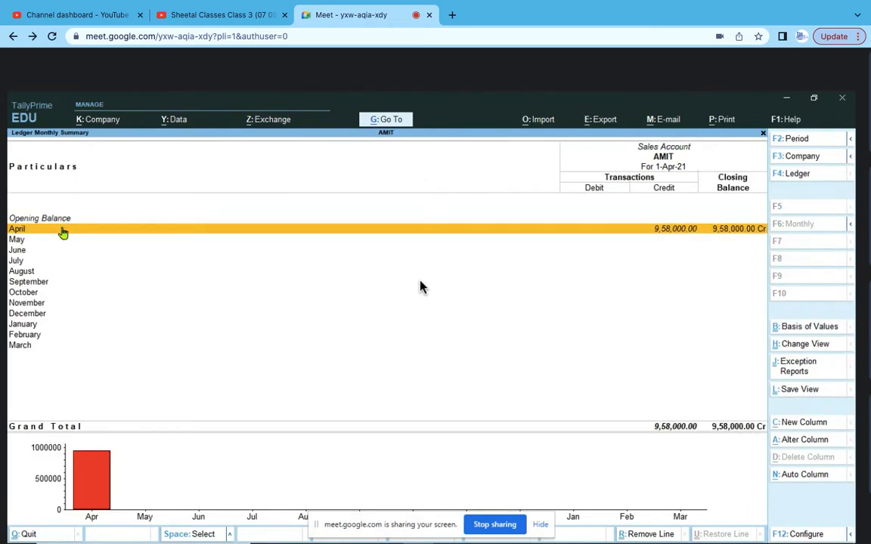
{"action": "left_click", "coordinate": [62, 230]}
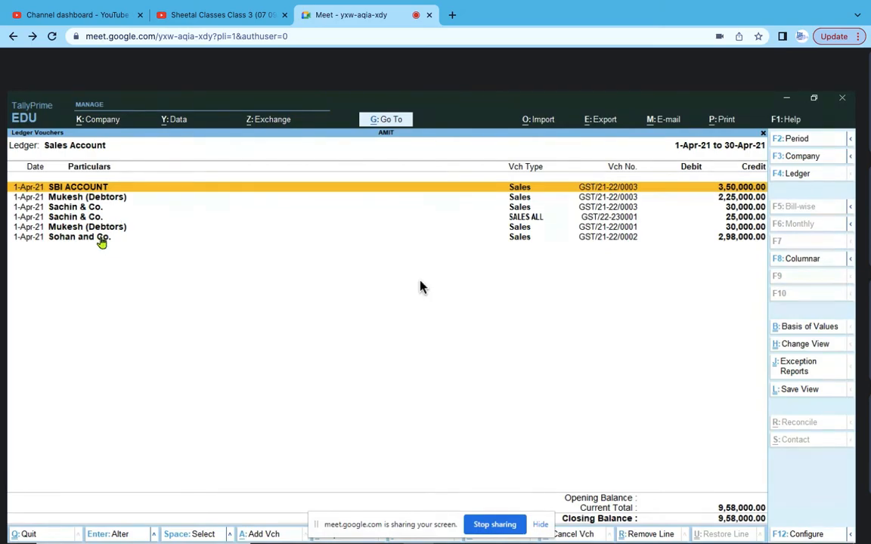
{"action": "left_click", "coordinate": [102, 239]}
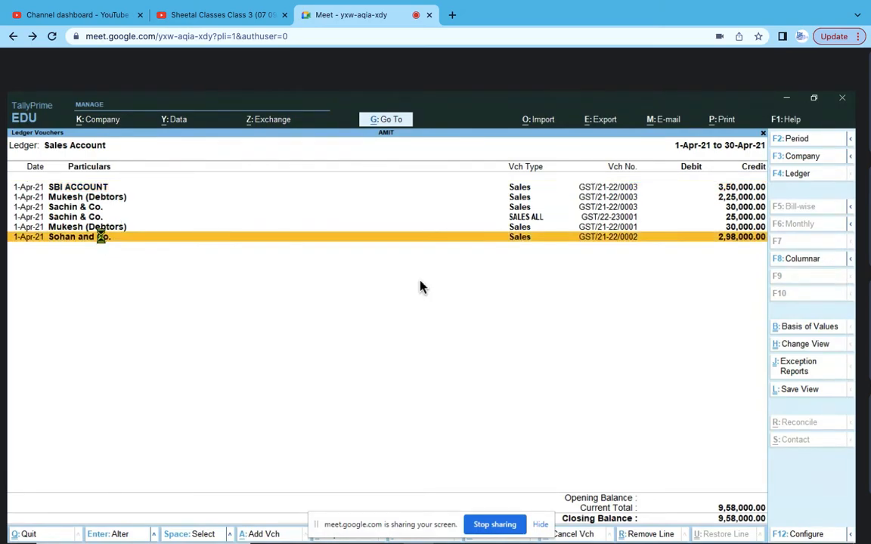
{"action": "left_click", "coordinate": [101, 239]}
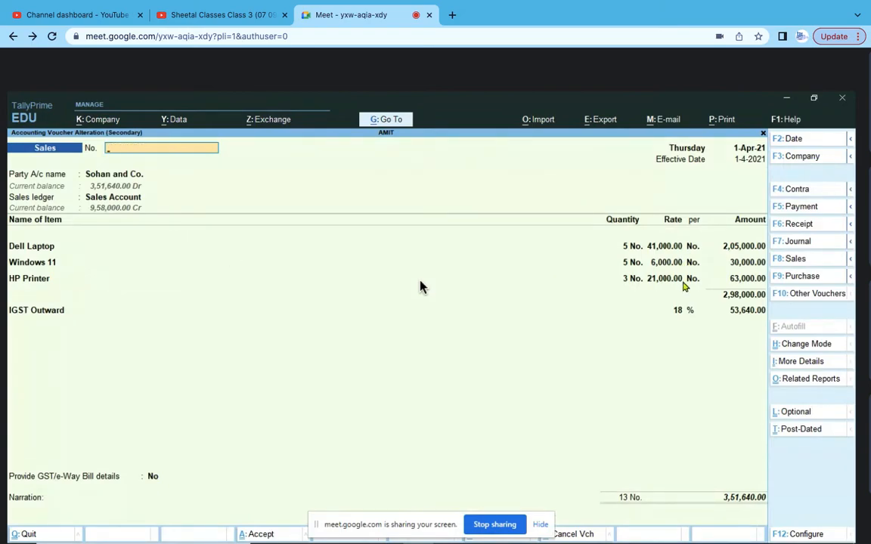
{"action": "key", "text": "Escape"}
{"action": "key", "text": "y"}
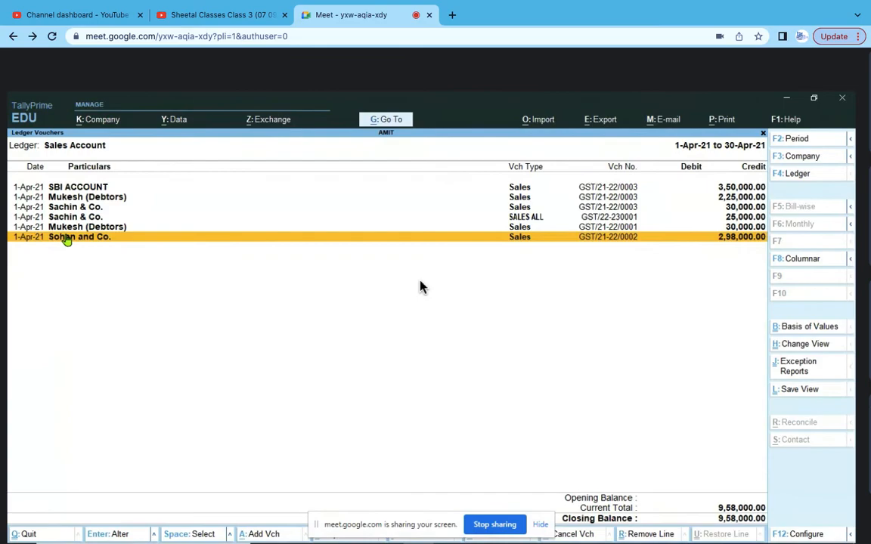
{"action": "key", "text": "shift+Return"}
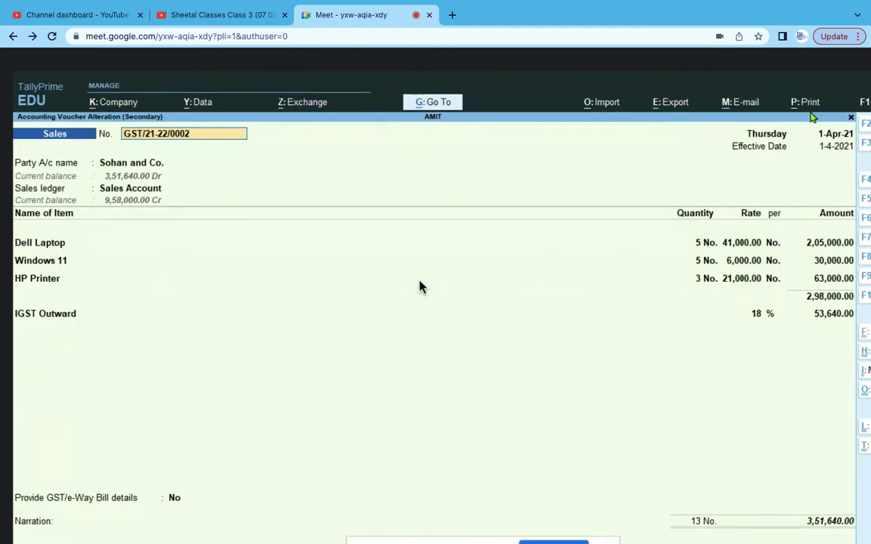
- Print voucher GST/21-22/0002 with the Current option and preview it as a Tax Invoice
{"action": "left_click", "coordinate": [809, 106]}
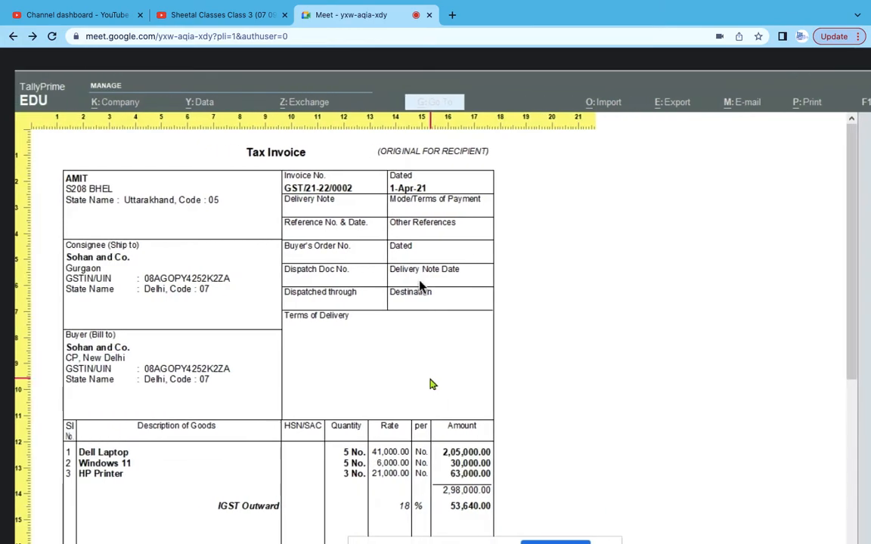
{"action": "scroll", "coordinate": [420, 287], "scroll_direction": "left", "scroll_amount": 5}
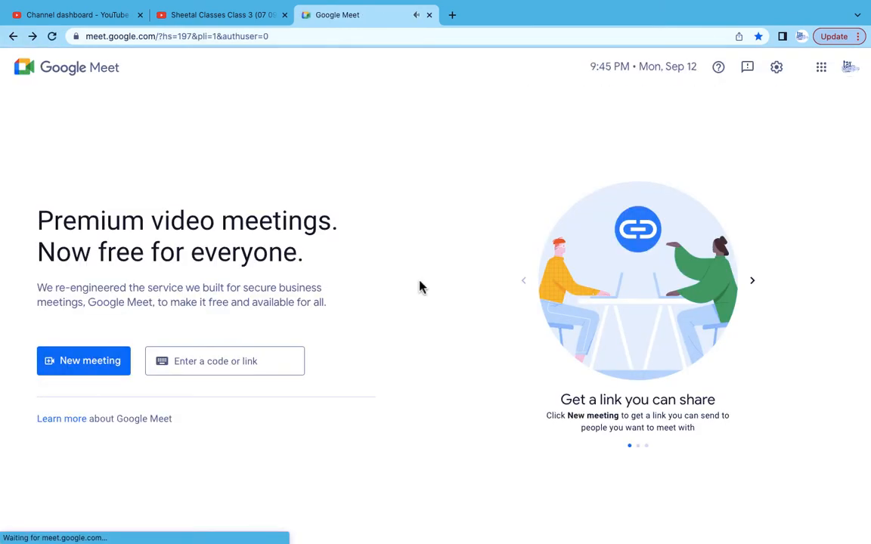
- Open the meet.google.com link from the TAXATION group chat in WhatsApp
{"action": "key", "text": "ctrl+Left"}
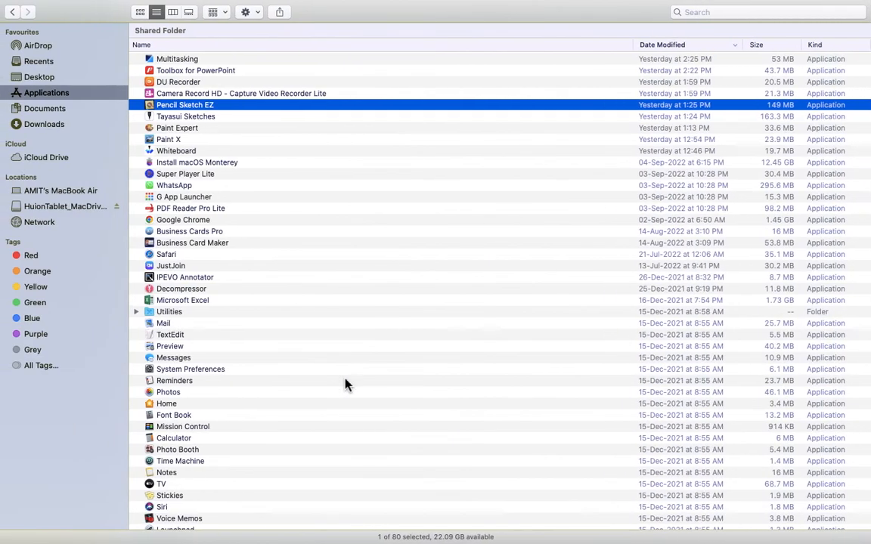
{"action": "key", "text": "ctrl+Left"}
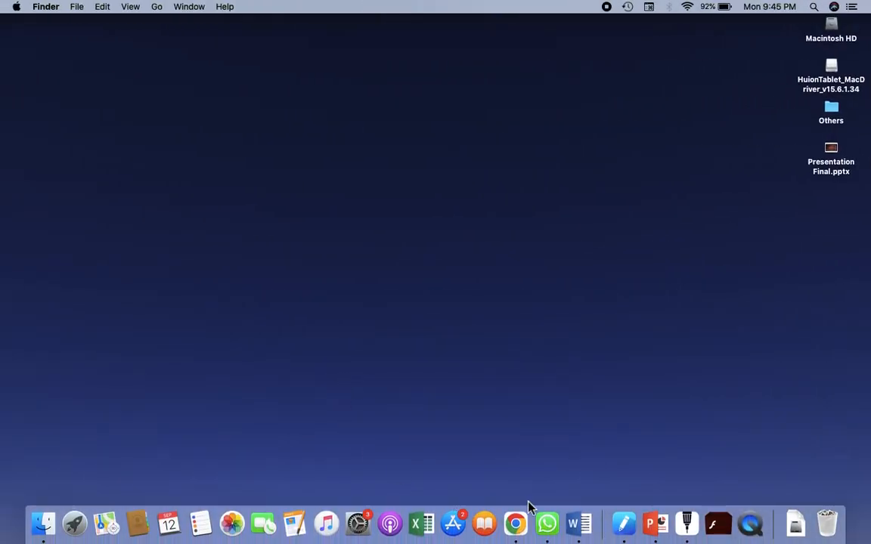
{"action": "left_click", "coordinate": [549, 526]}
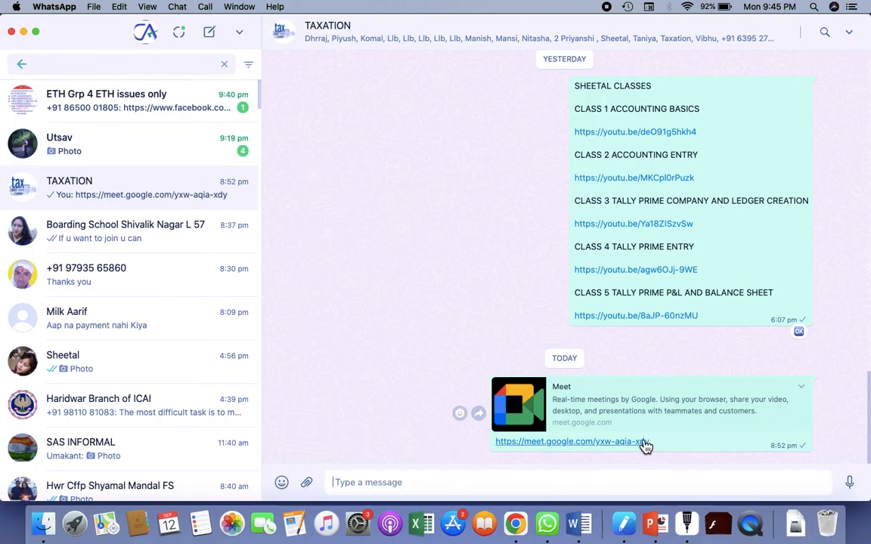
{"action": "left_click", "coordinate": [645, 444]}
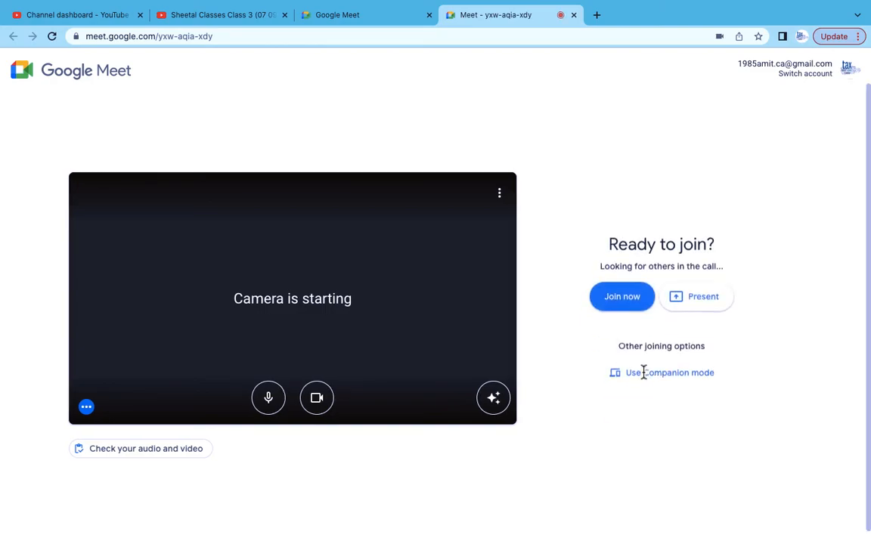
- Rejoin call yxw-aqia-xdy, admit the waiting participant, then turn the camera off and unmute the mic
{"action": "left_click", "coordinate": [634, 321]}
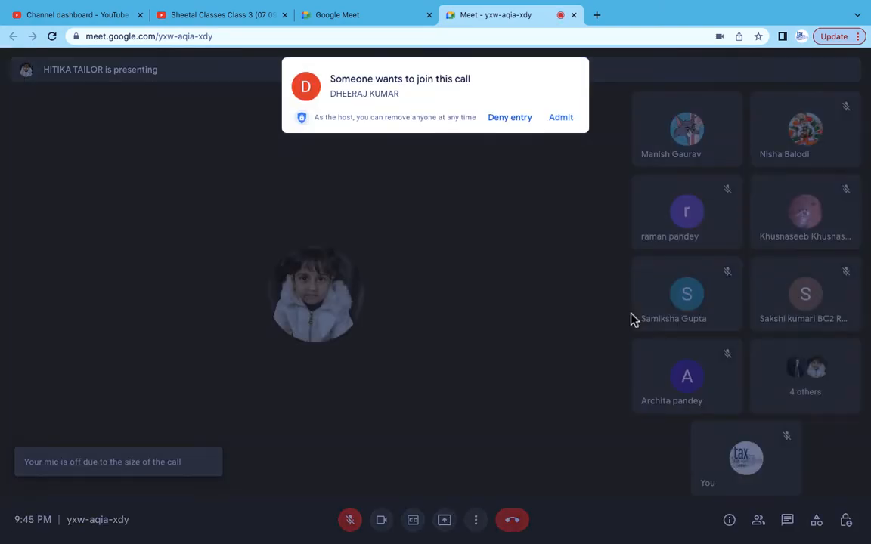
{"action": "left_click", "coordinate": [562, 123]}
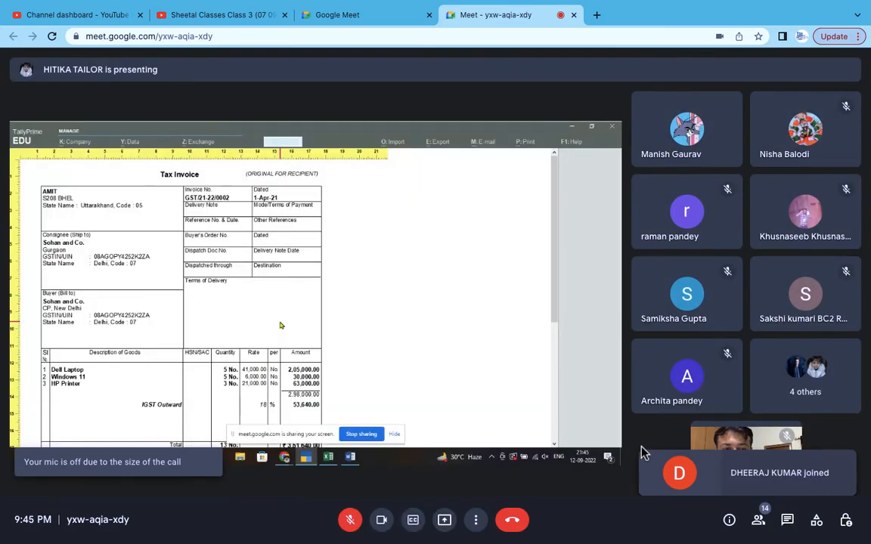
{"action": "left_click", "coordinate": [381, 525]}
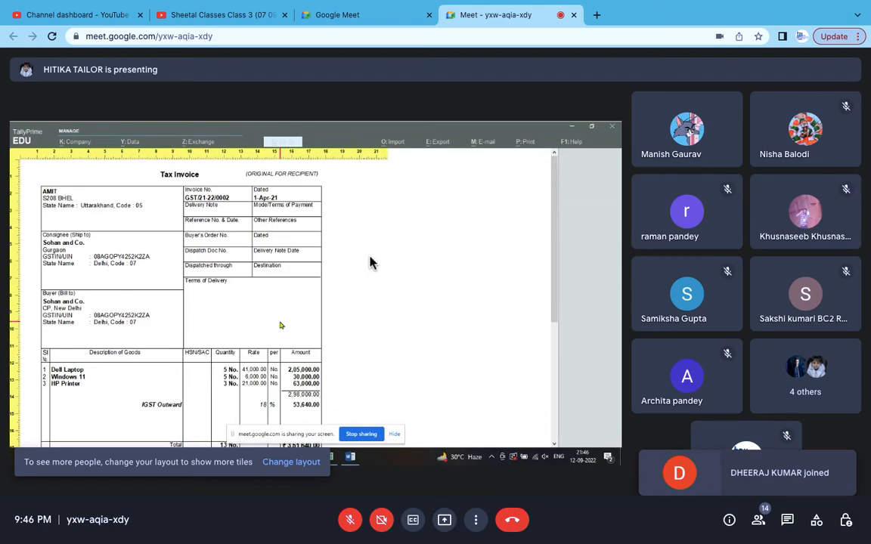
{"action": "scroll", "coordinate": [370, 257], "scroll_direction": "up", "scroll_amount": 4}
{"action": "scroll", "coordinate": [370, 257], "scroll_direction": "left", "scroll_amount": 2}
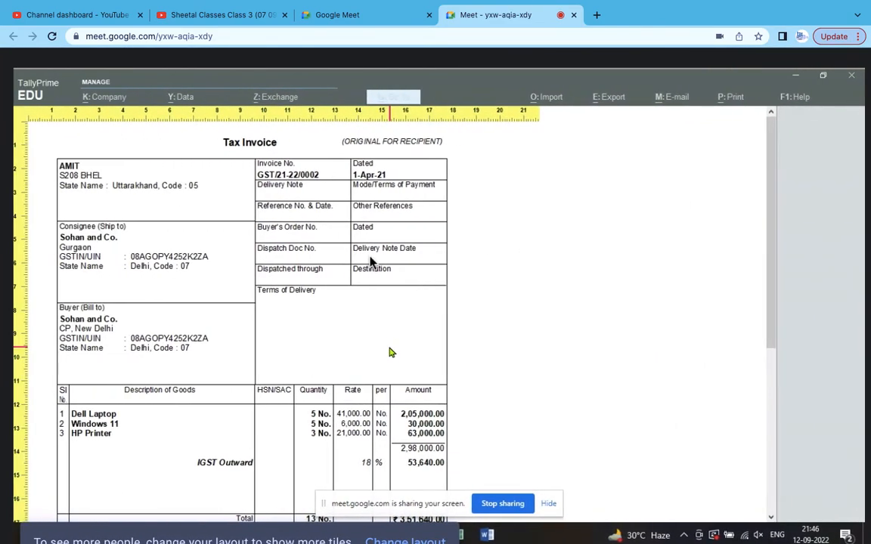
{"action": "scroll", "coordinate": [370, 260], "scroll_direction": "down", "scroll_amount": 2}
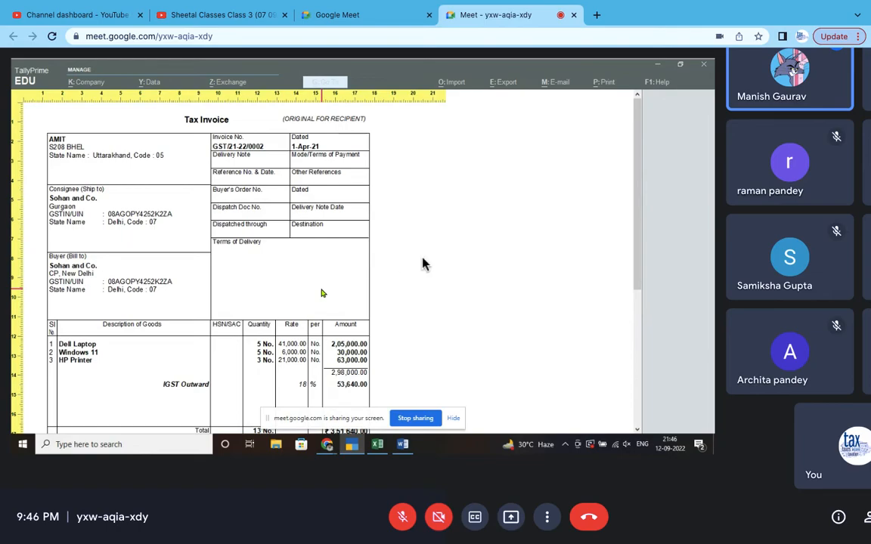
{"action": "mouse_move", "coordinate": [431, 257]}
{"action": "left_click", "coordinate": [402, 517]}
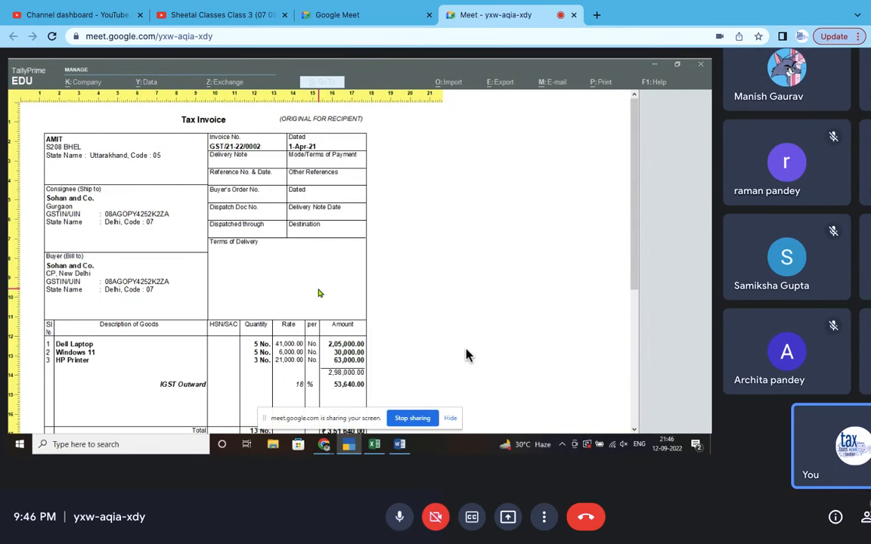
- Scroll back to the altered Sohan and Co. sales voucher GST/21-22/0002, totalling 3,51,640.00
{"action": "scroll", "coordinate": [482, 344], "scroll_direction": "up", "scroll_amount": 3}
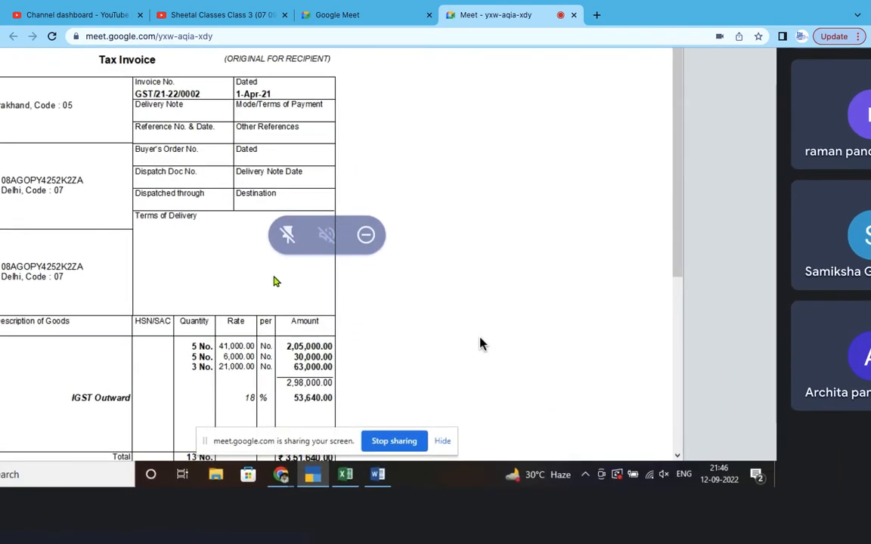
{"action": "scroll", "coordinate": [481, 344], "scroll_direction": "left", "scroll_amount": 2}
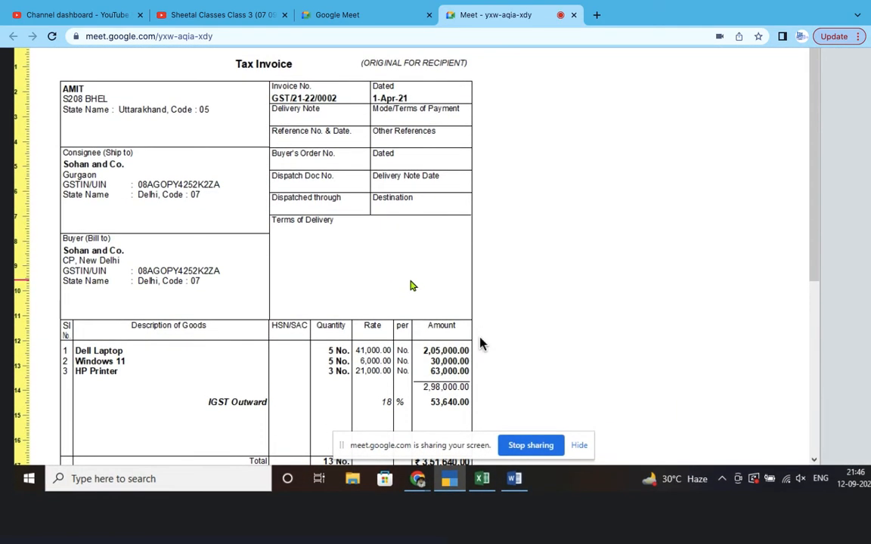
{"action": "scroll", "coordinate": [481, 343], "scroll_direction": "up", "scroll_amount": 2}
{"action": "scroll", "coordinate": [481, 343], "scroll_direction": "left", "scroll_amount": 1}
{"action": "scroll", "coordinate": [481, 343], "scroll_direction": "up", "scroll_amount": 1}
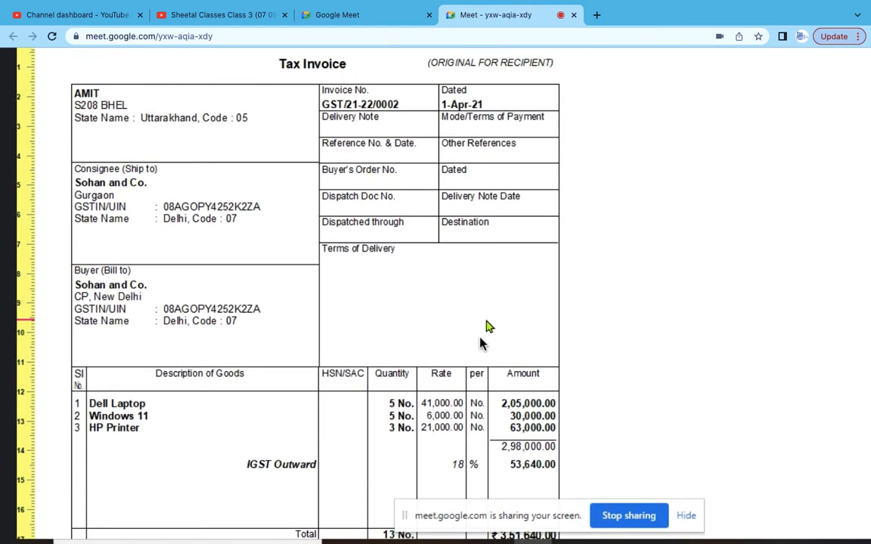
{"action": "scroll", "coordinate": [481, 344], "scroll_direction": "down", "scroll_amount": 1}
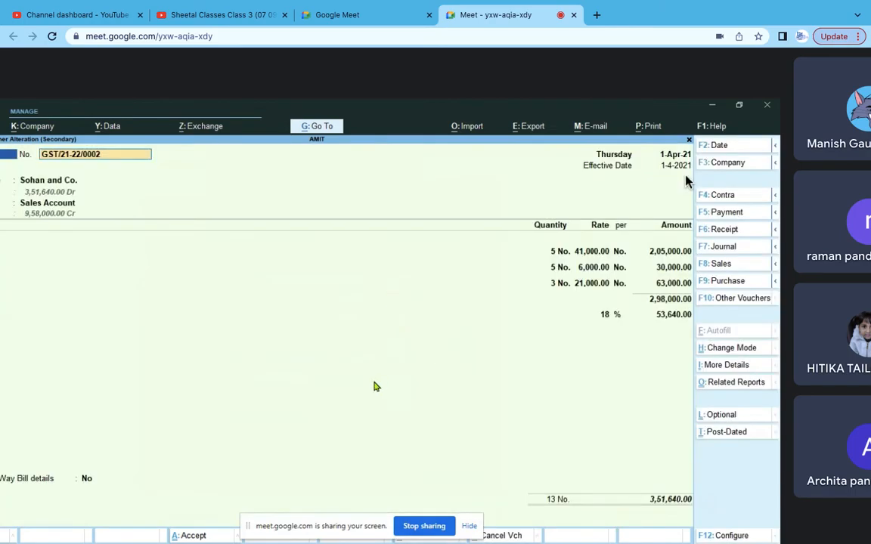
- Switch your camera on from the control bar while the voucher screen share continues
{"action": "scroll", "coordinate": [685, 182], "scroll_direction": "down", "scroll_amount": 5}
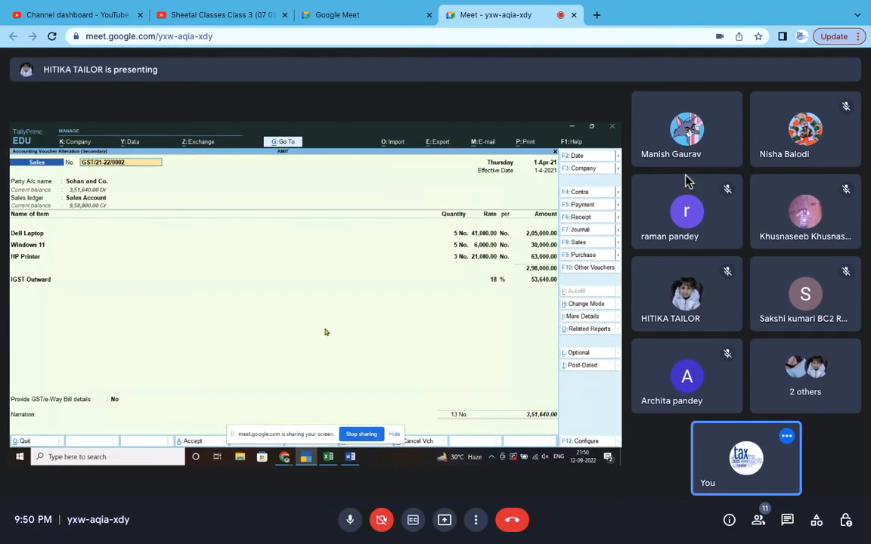
{"action": "left_click", "coordinate": [387, 525]}
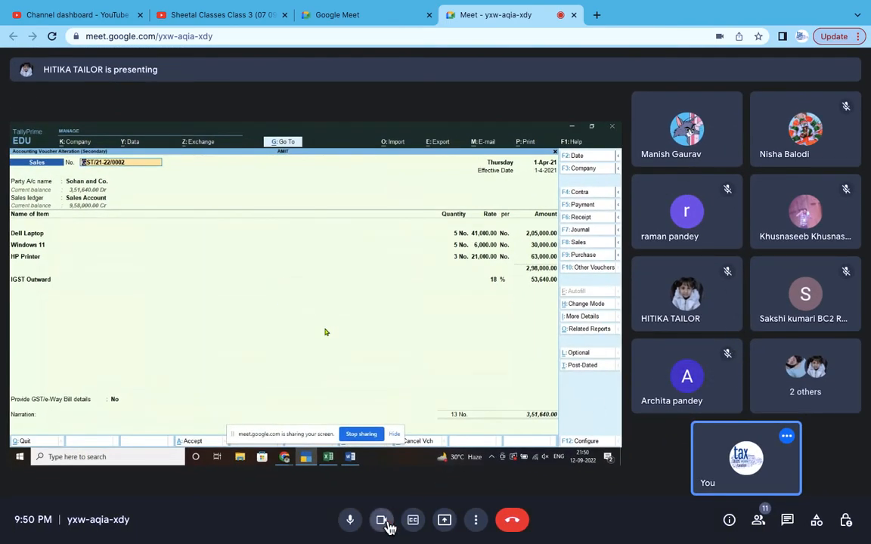